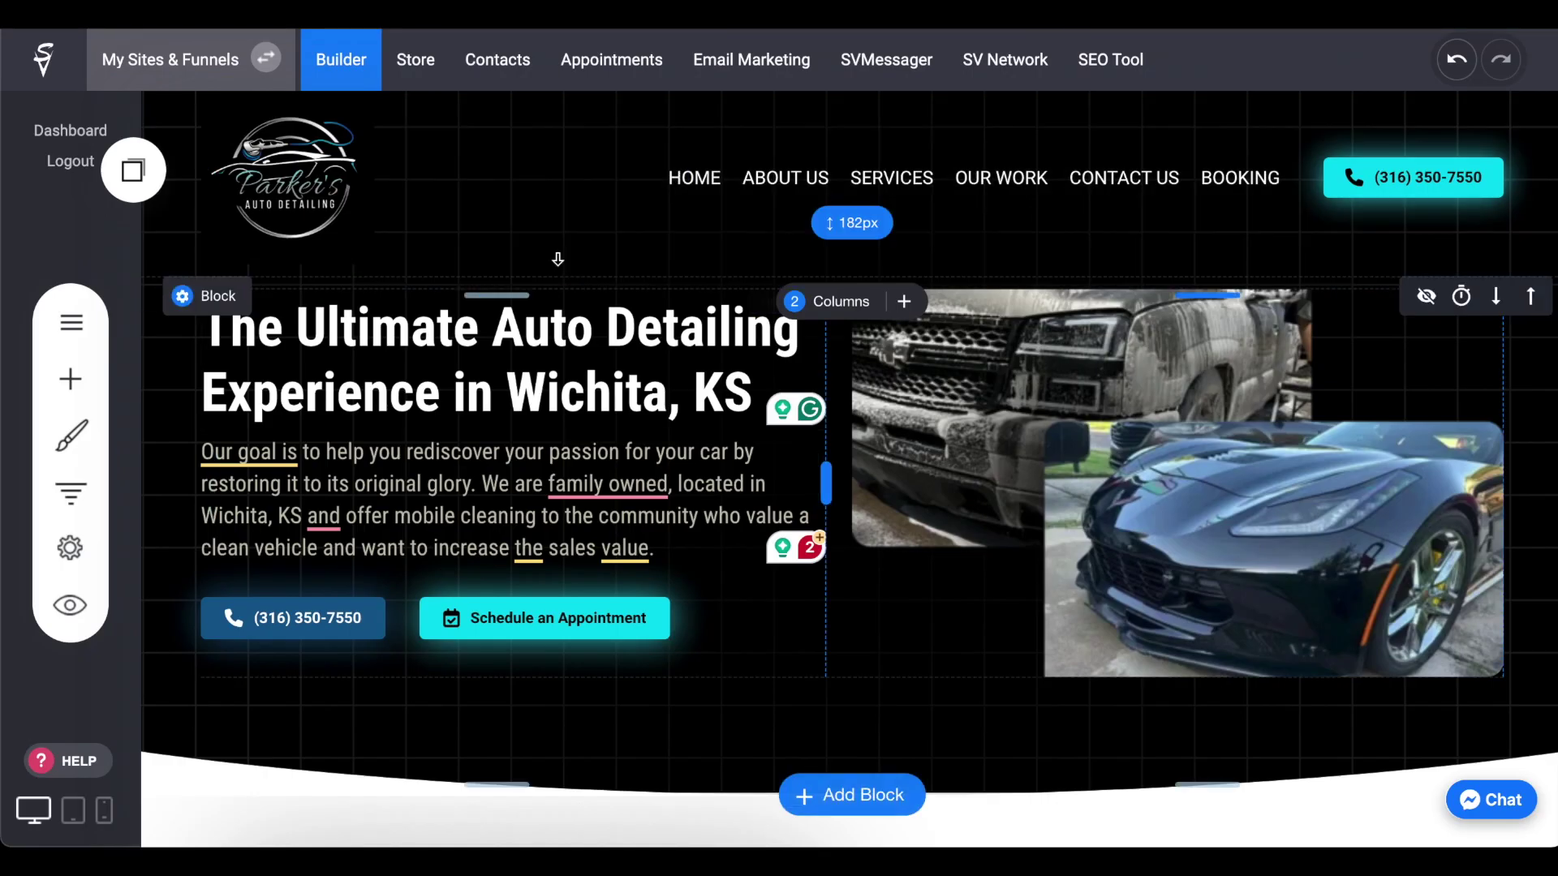
# Set the hero block's top spacing to about 206 px, add a little space below its content, and save the page
pyautogui.moveTo(595, 278); pyautogui.dragTo(592, 306)
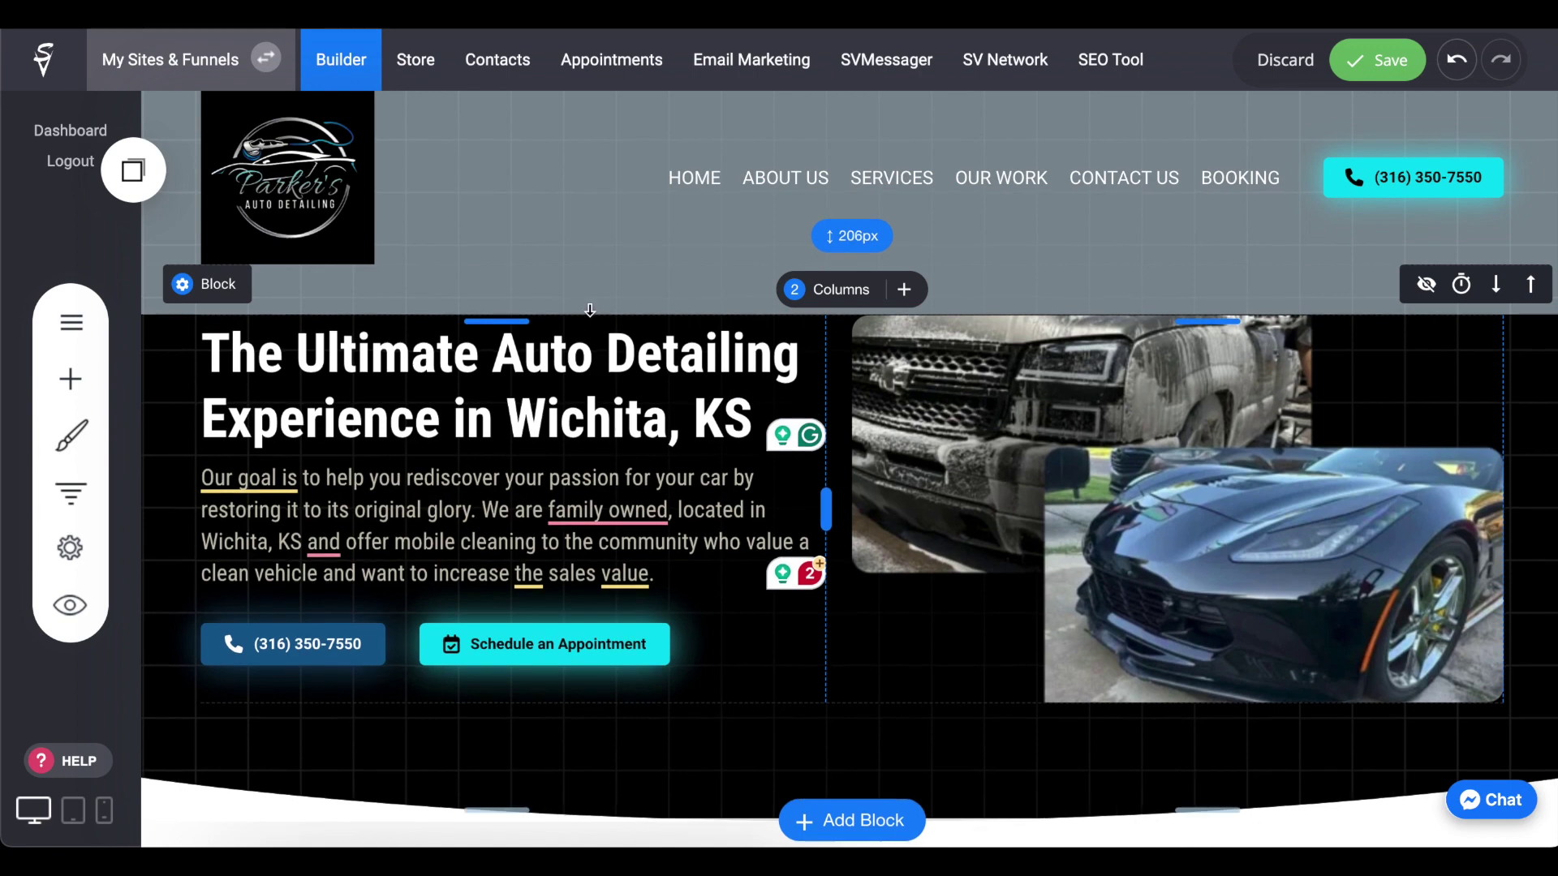
pyautogui.moveTo(781, 760); pyautogui.dragTo(786, 773)
pyautogui.click(1377, 60)
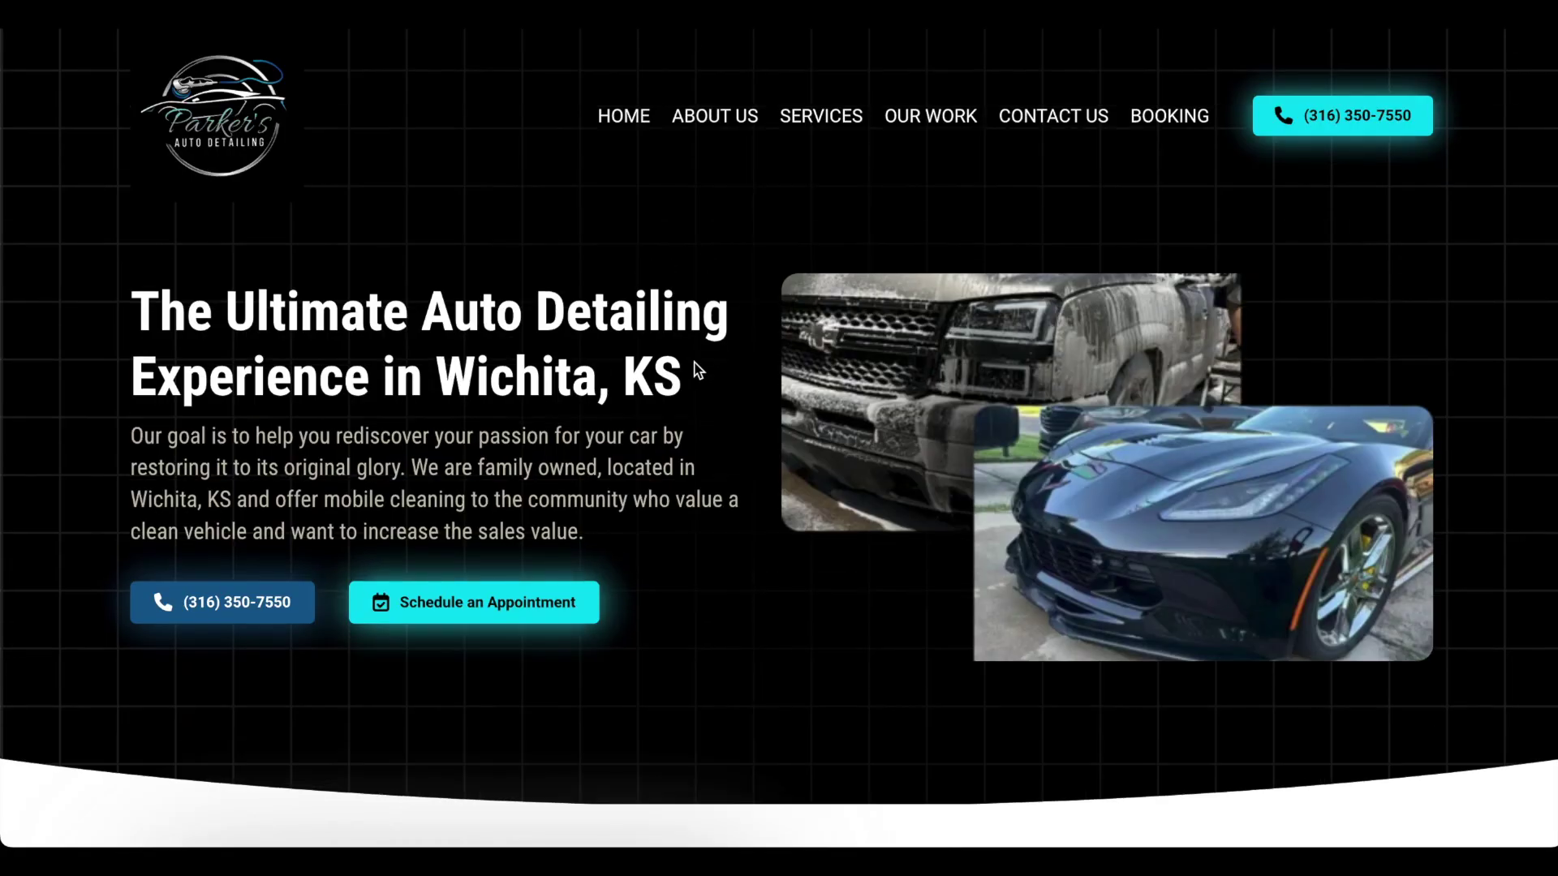
pyautogui.scroll(-10, 714, 422)
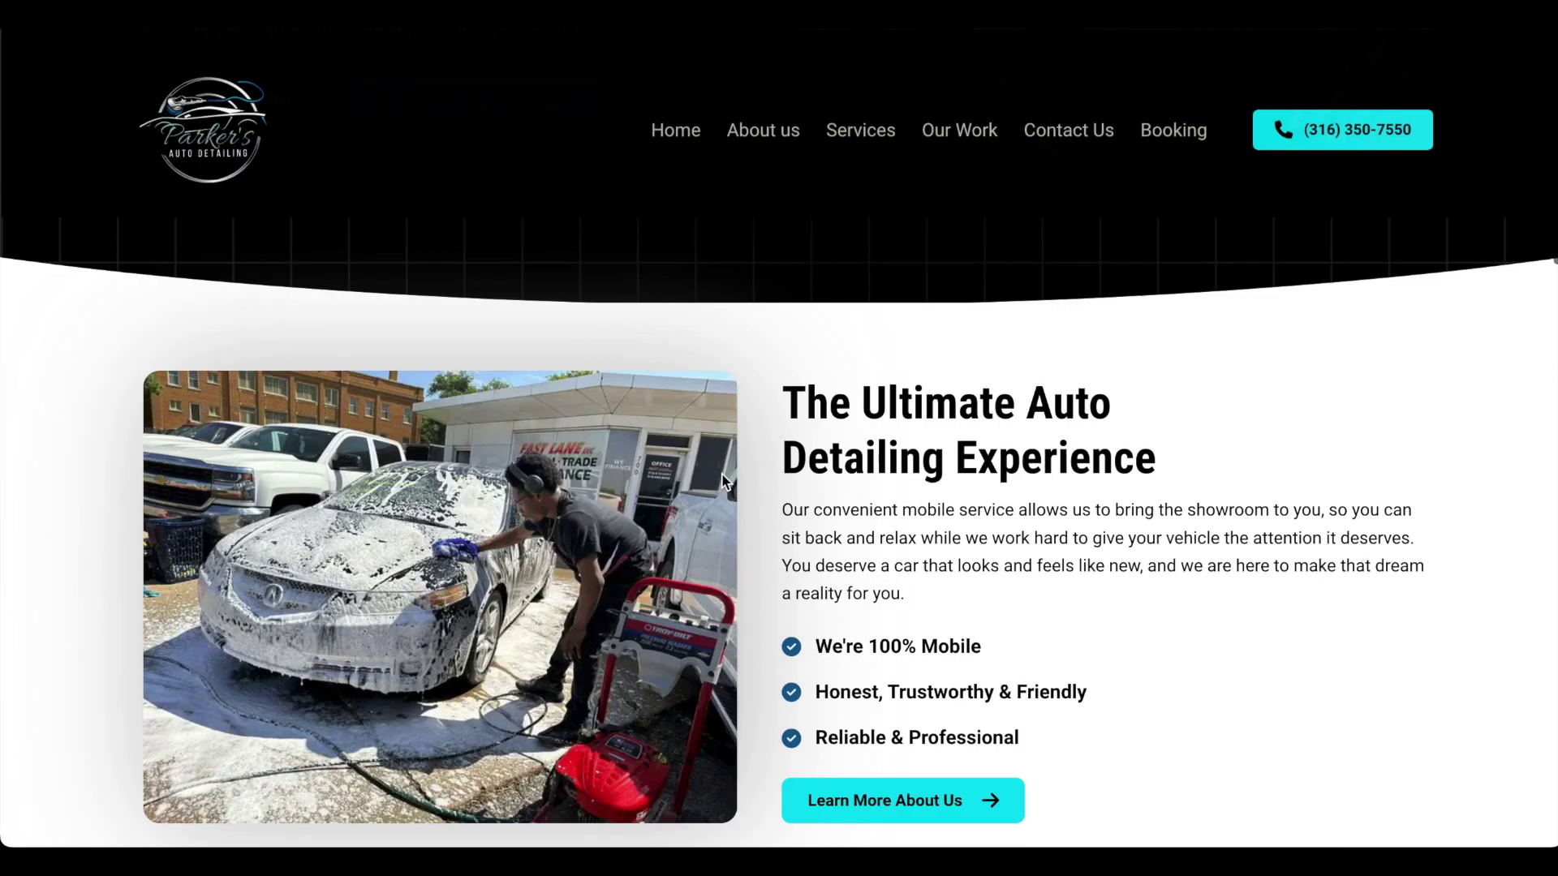
pyautogui.click(1368, 65)
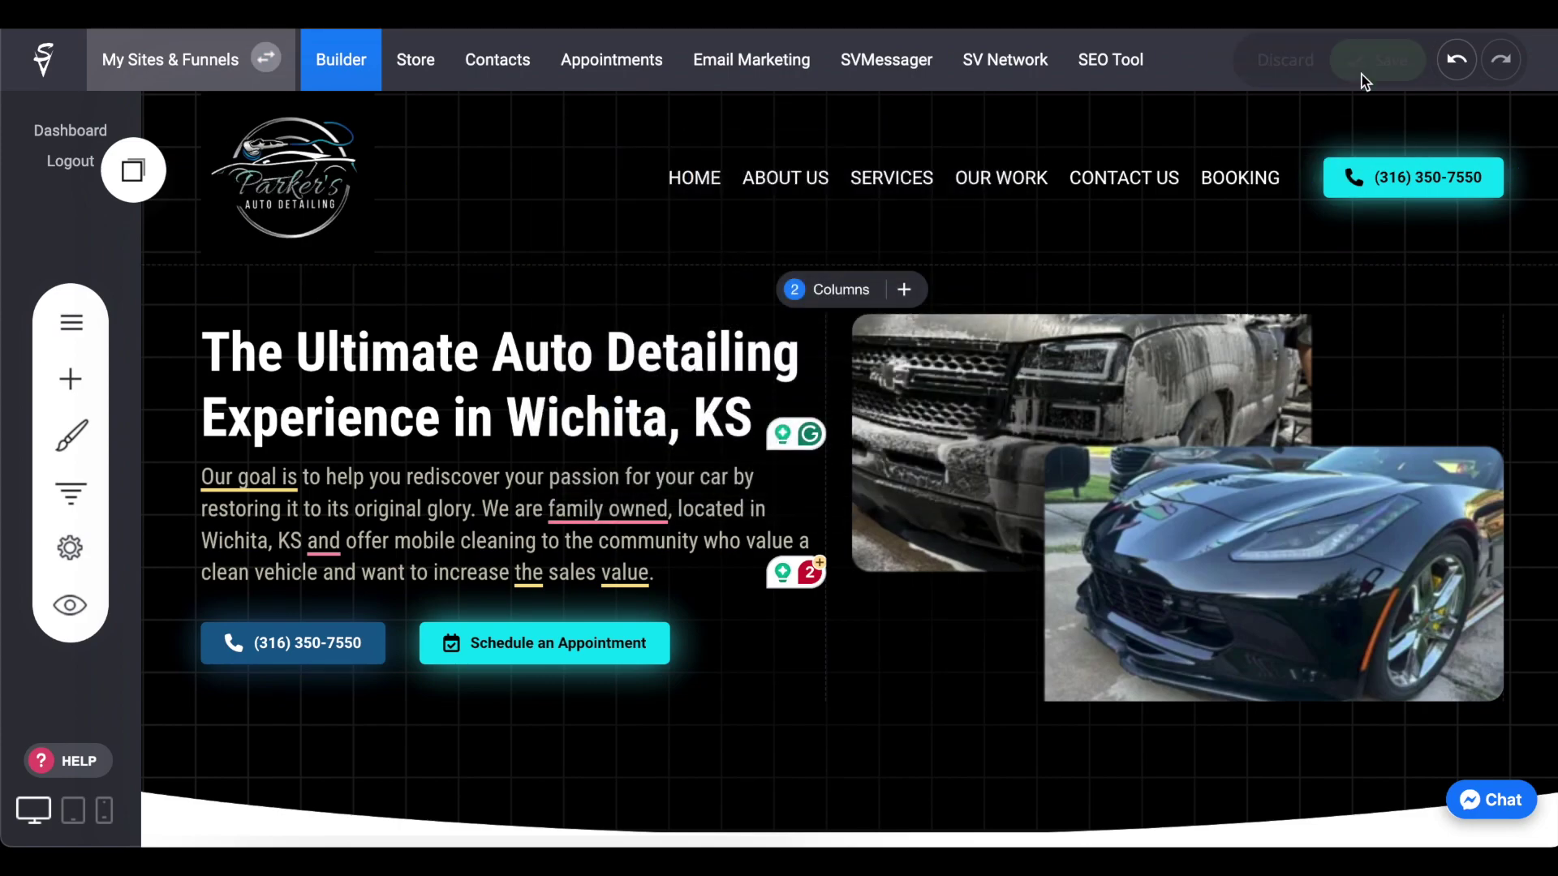
# Reword the heading beside the car-wash photo to "Car Detailing Experience you won't forget in Wichita, KS" and widen its text box
pyautogui.scroll(-7, 1089, 466)
pyautogui.scroll(5, 1079, 431)
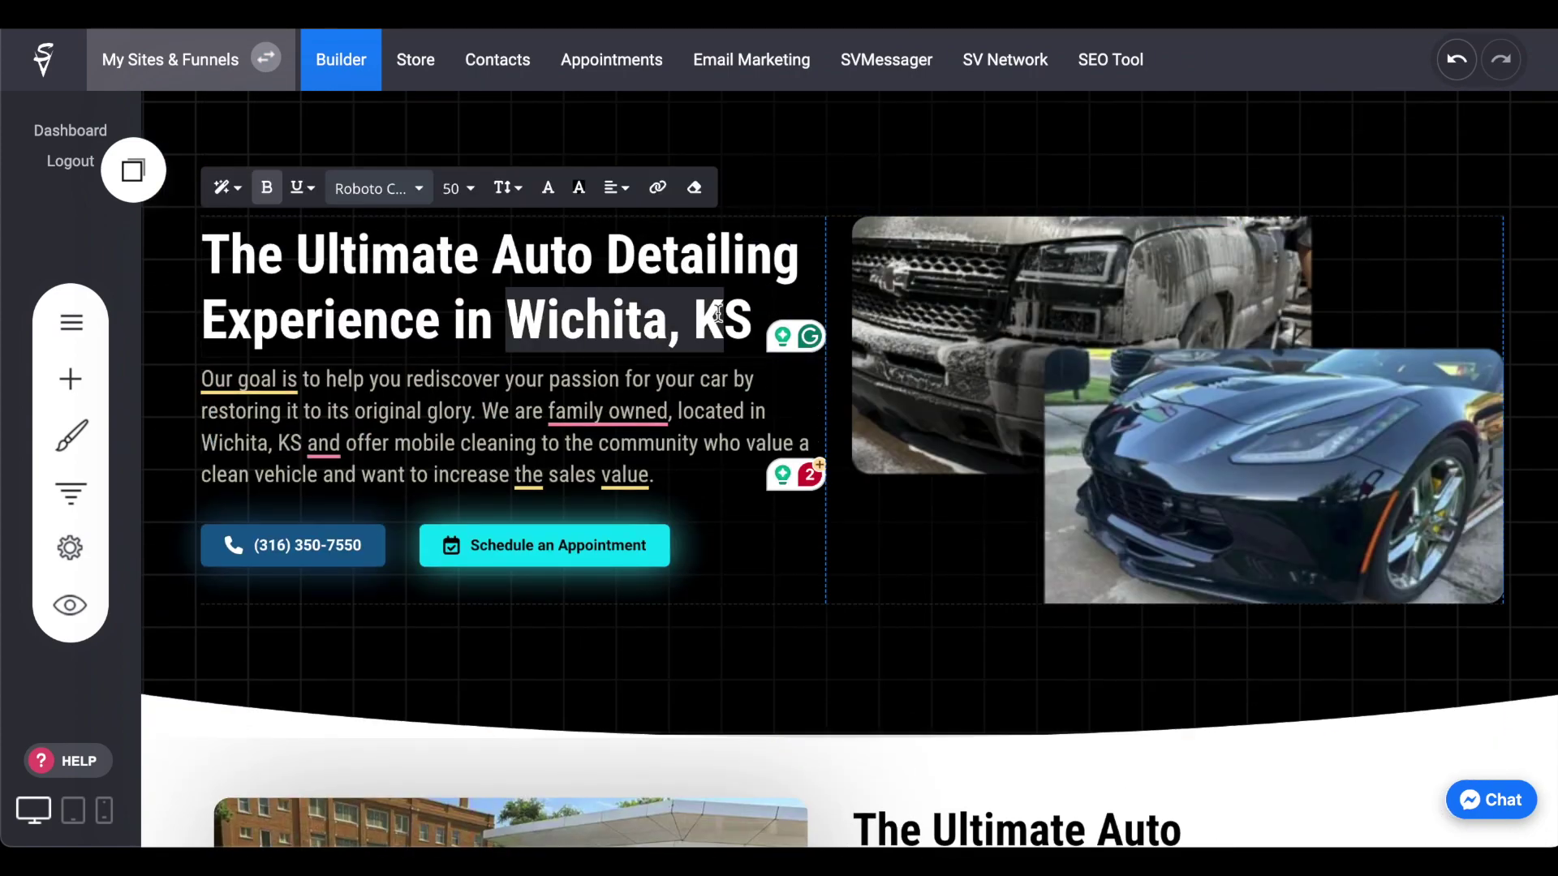
pyautogui.scroll(-3, 1136, 568)
pyautogui.moveTo(1194, 556); pyautogui.dragTo(815, 548)
pyautogui.write('C')
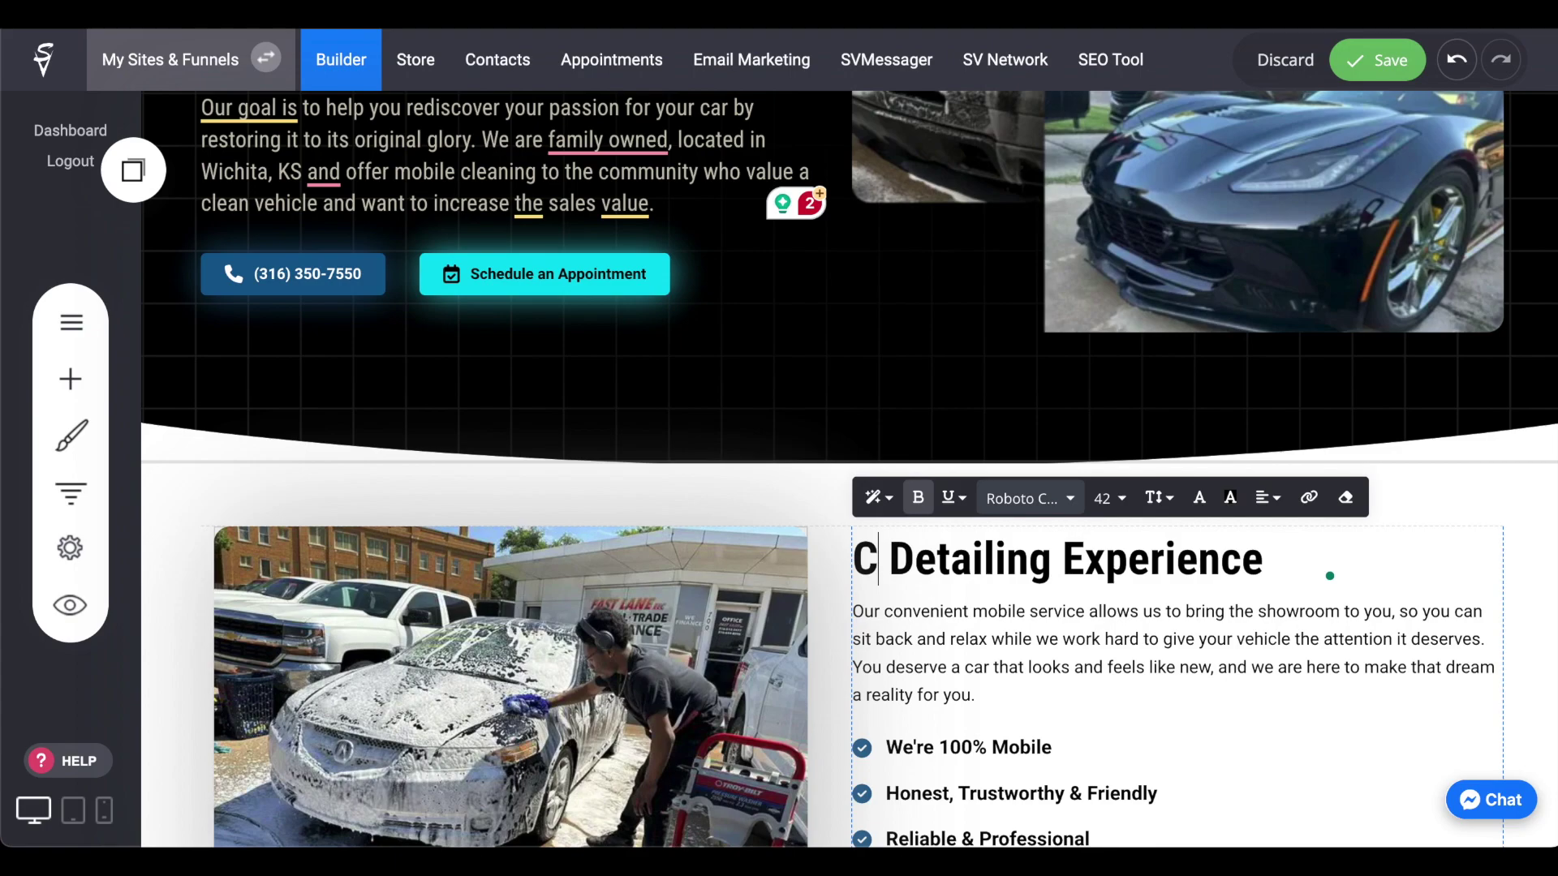
pyautogui.write("ar Detailing Experience you won't f")
pyautogui.write('orget in Wichita, KS')
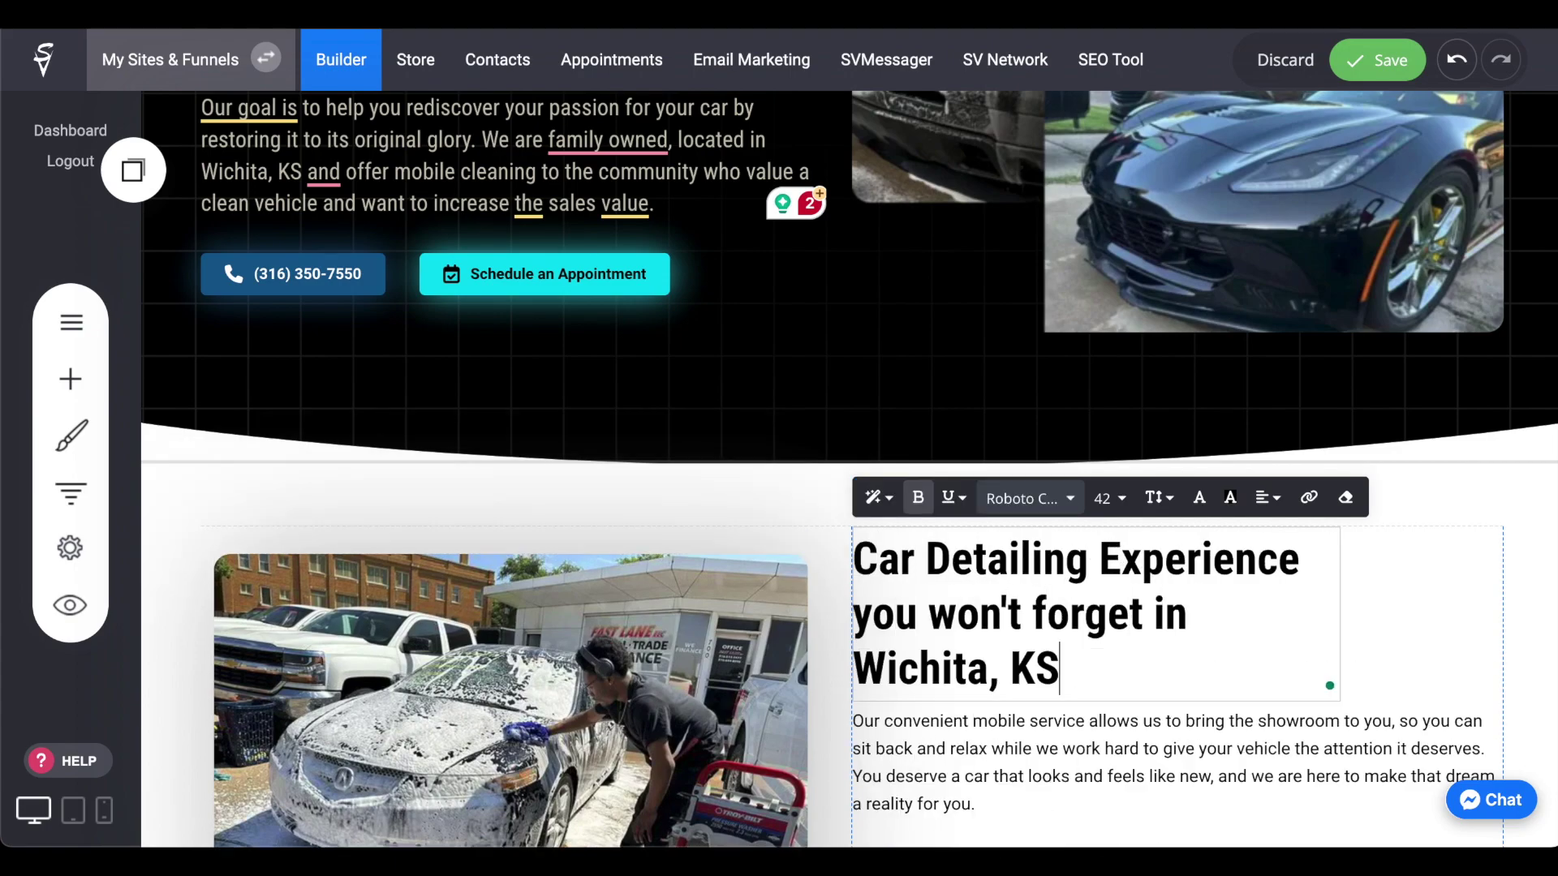
pyautogui.moveTo(1339, 605); pyautogui.dragTo(1437, 588)
pyautogui.scroll(-4, 1145, 657)
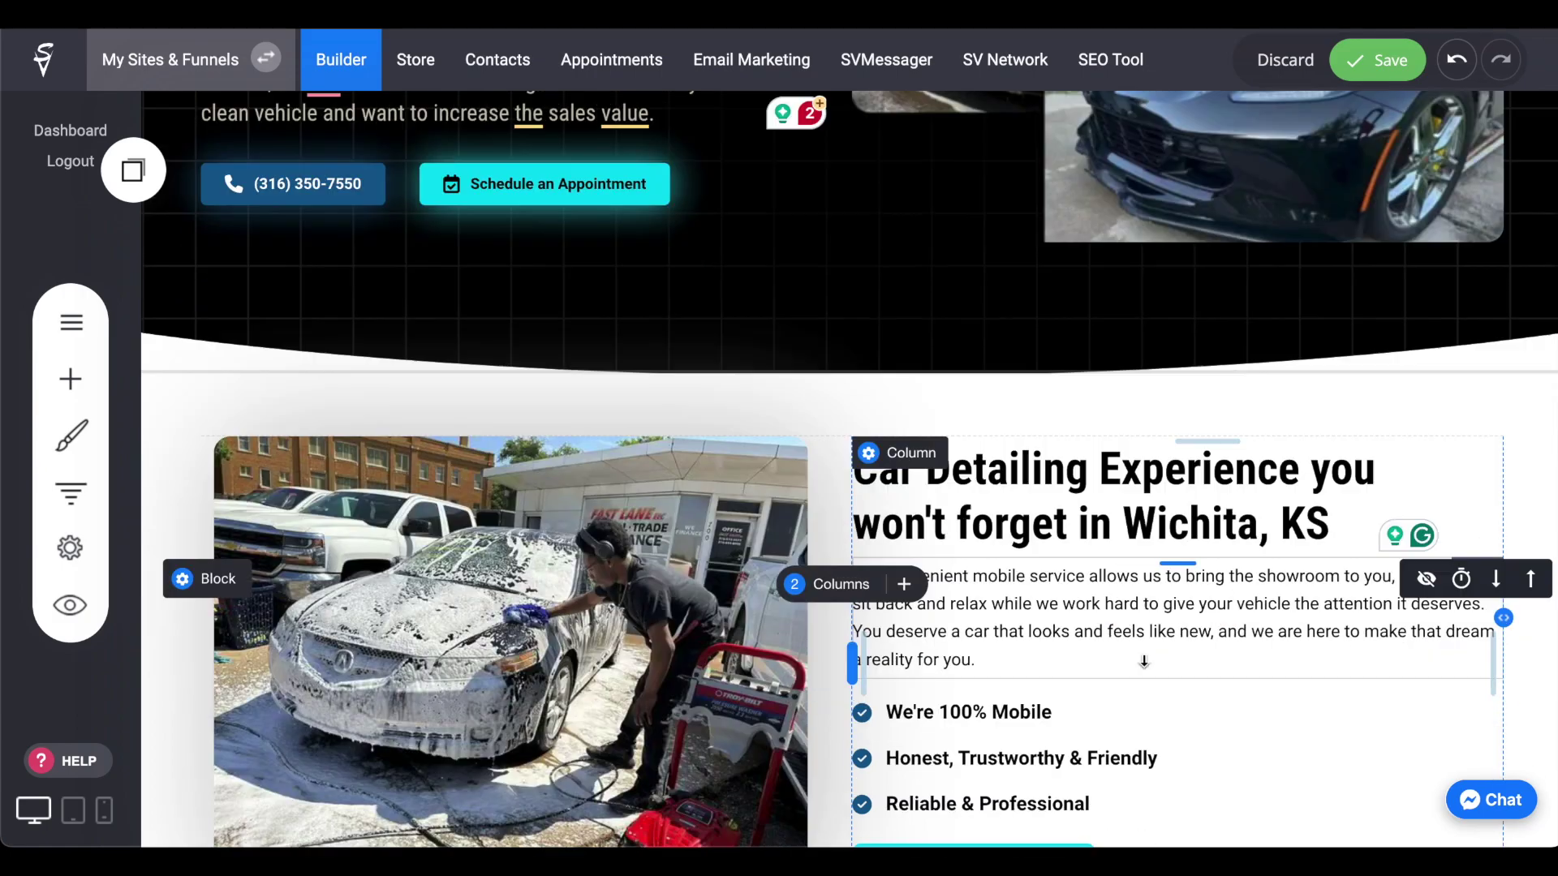
# Give the "Learn More About Us" button a cyan outer shadow
pyautogui.scroll(8, 994, 251)
pyautogui.scroll(-9, 814, 650)
pyautogui.scroll(2, 940, 647)
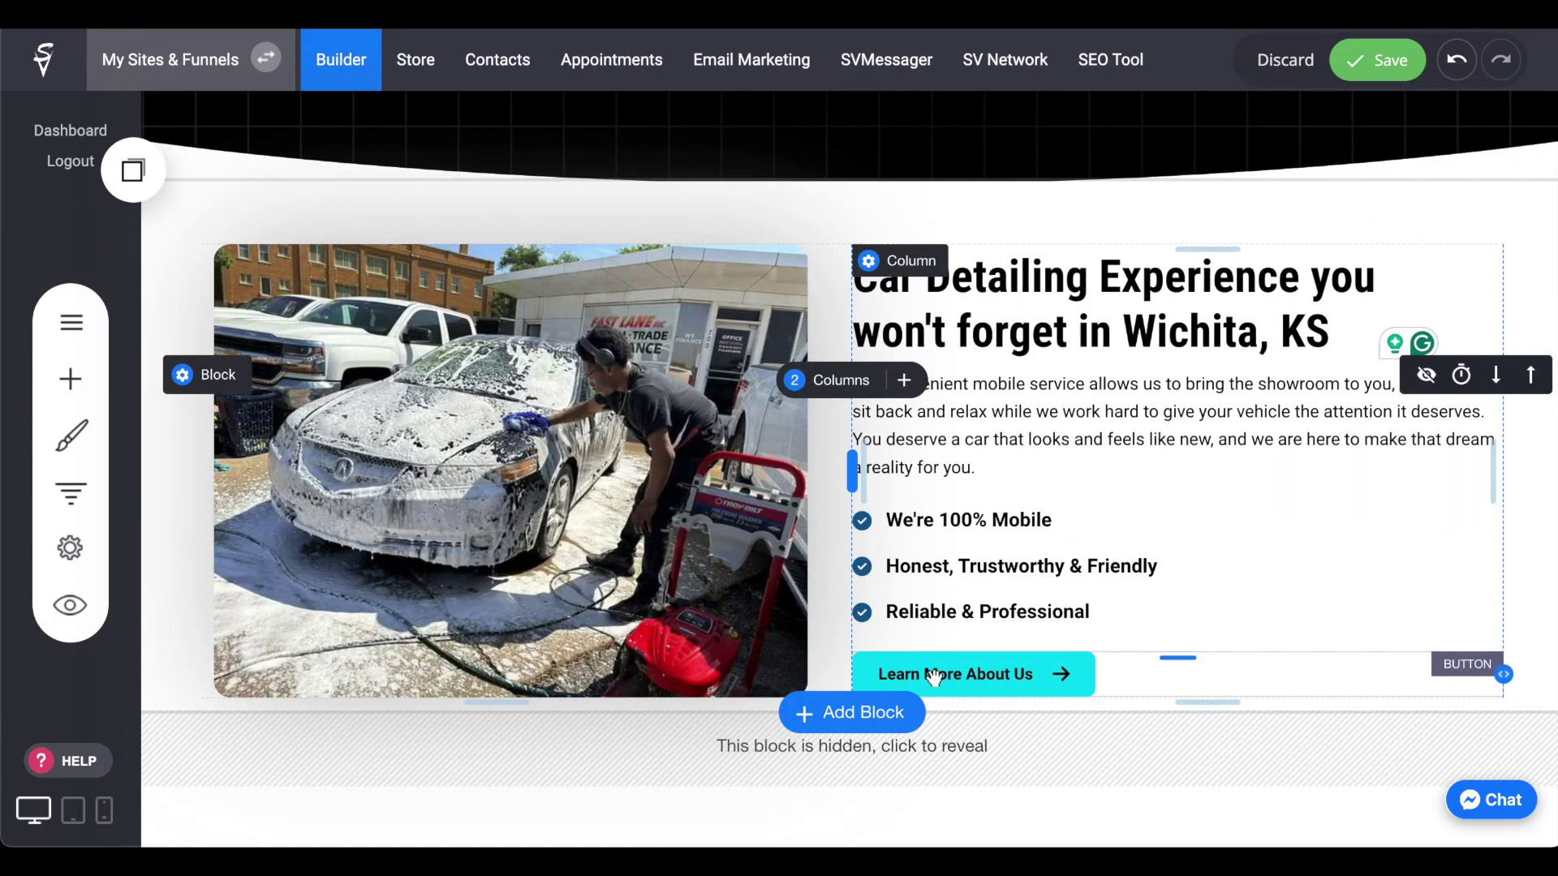
pyautogui.click(933, 675)
pyautogui.click(985, 623)
pyautogui.click(551, 462)
pyautogui.click(661, 250)
pyautogui.click(653, 284)
pyautogui.click(601, 312)
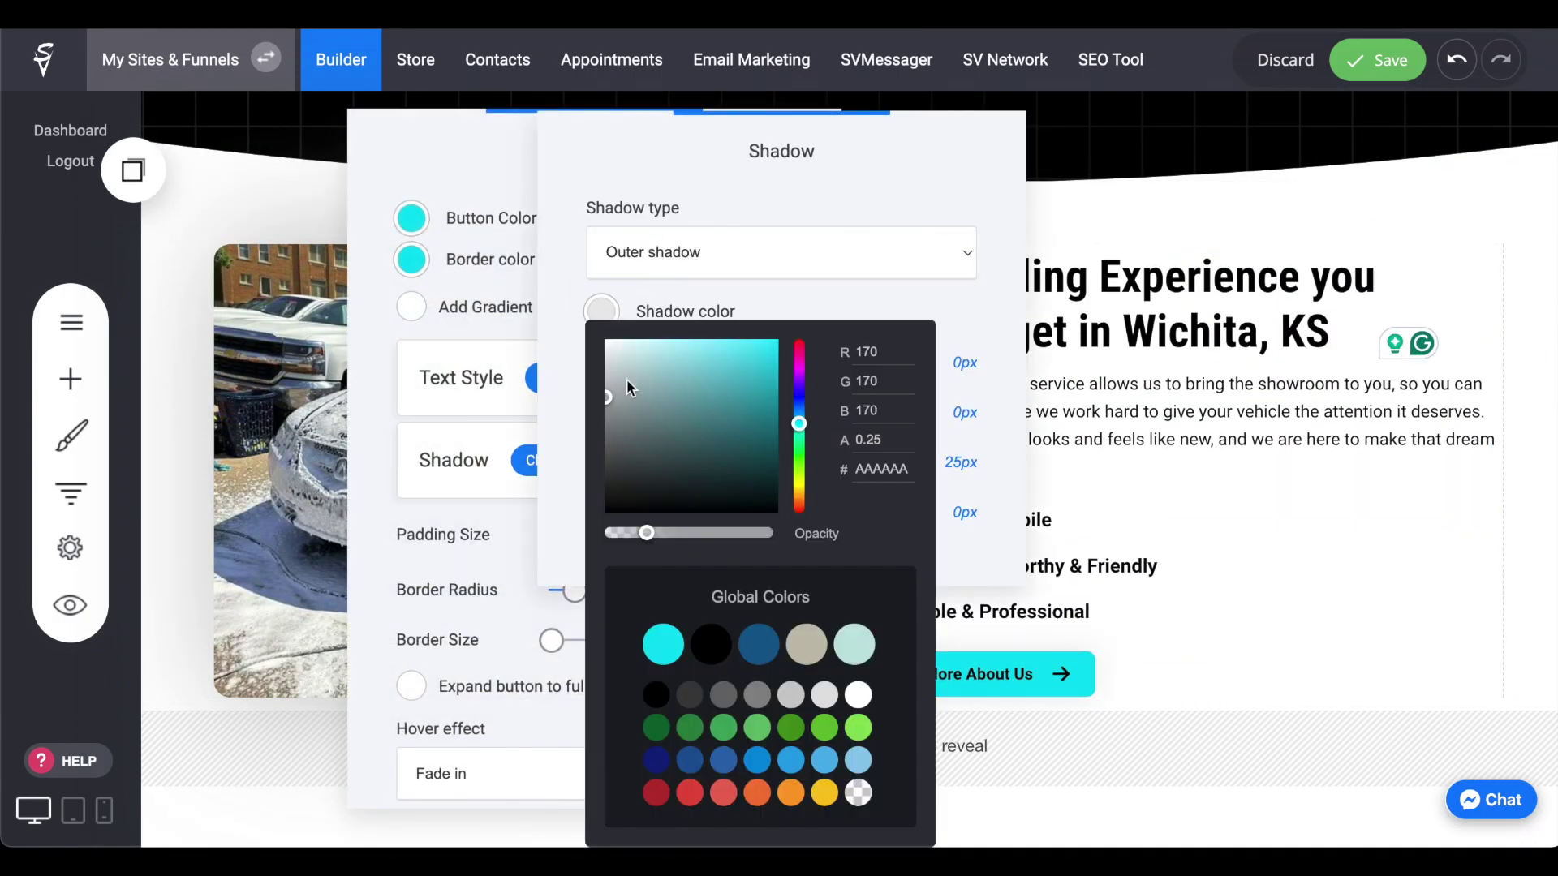
pyautogui.click(940, 274)
pyautogui.click(1180, 406)
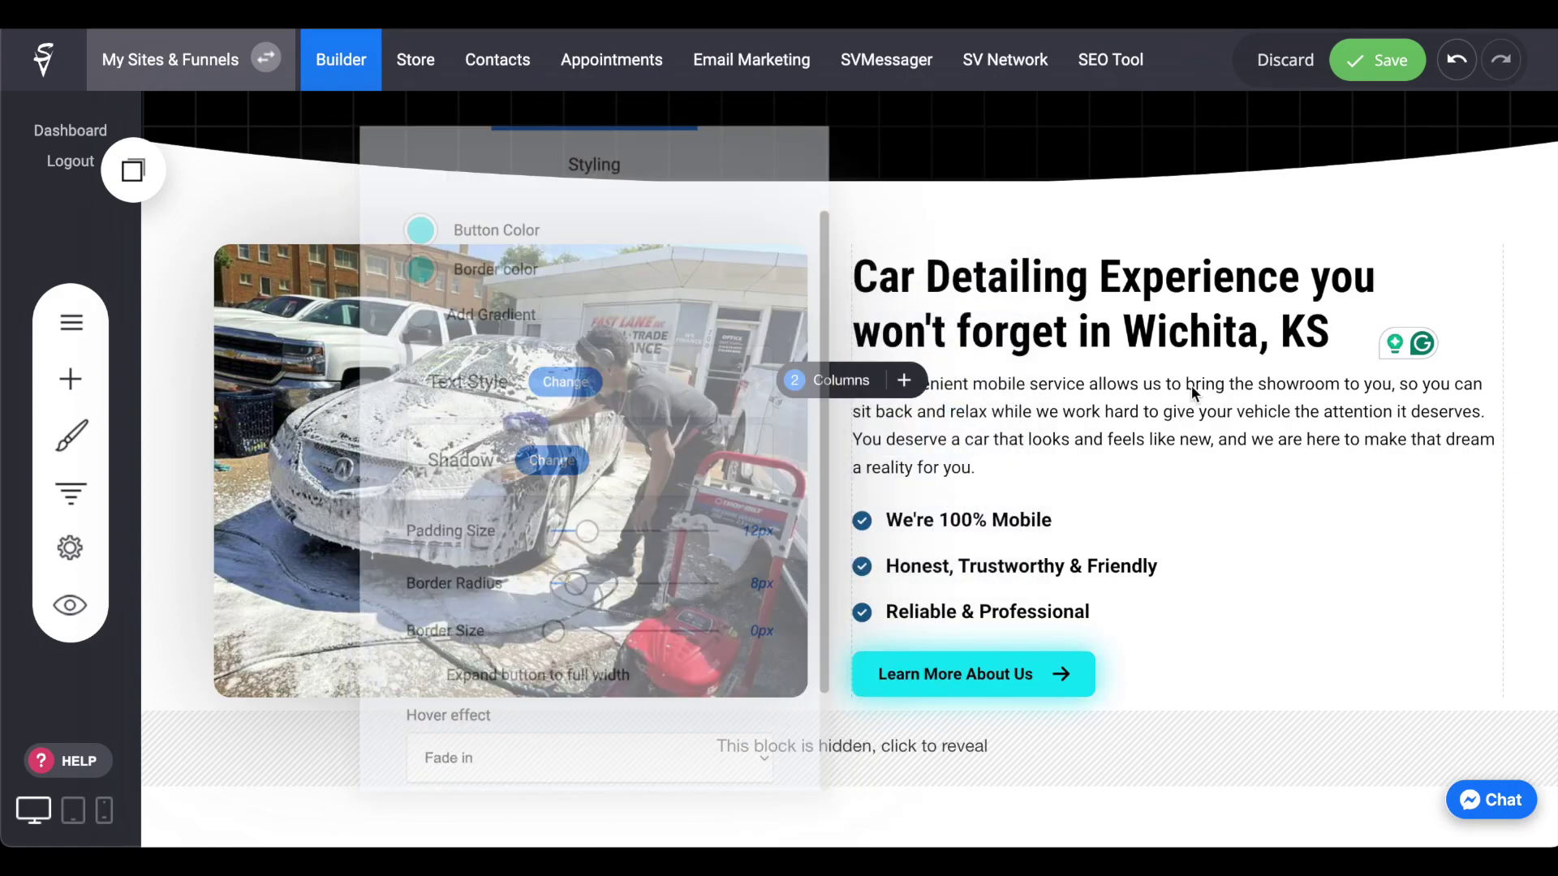
# Review the live home page, its "Learn More About Us" button link, the About Us page and the Booking page
pyautogui.scroll(10, 1180, 406)
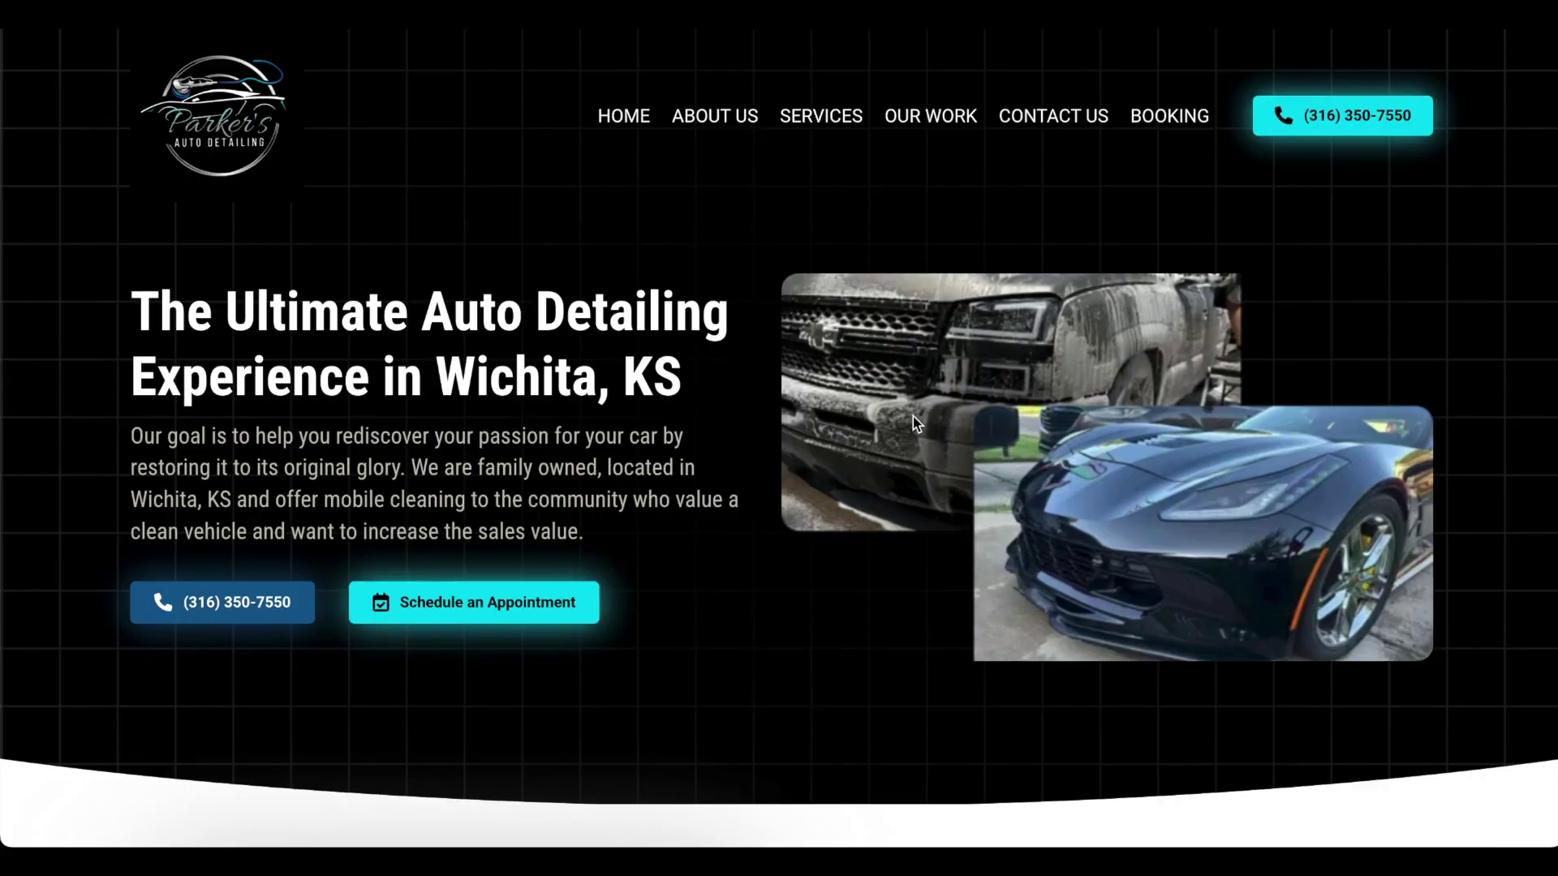
pyautogui.scroll(-10, 913, 417)
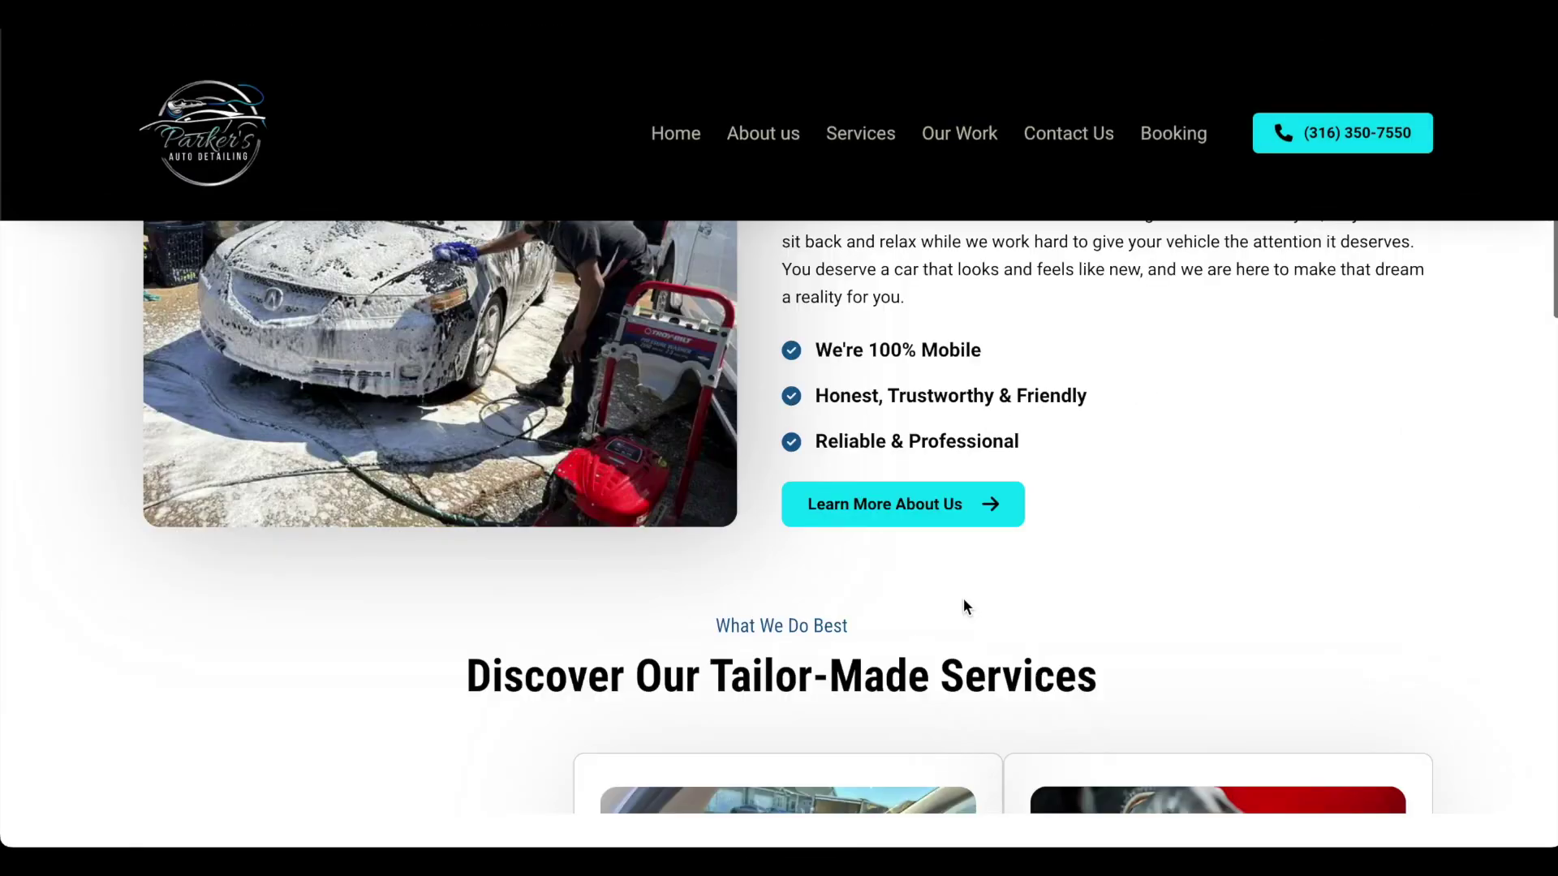
pyautogui.click(914, 475)
pyautogui.scroll(-3, 891, 411)
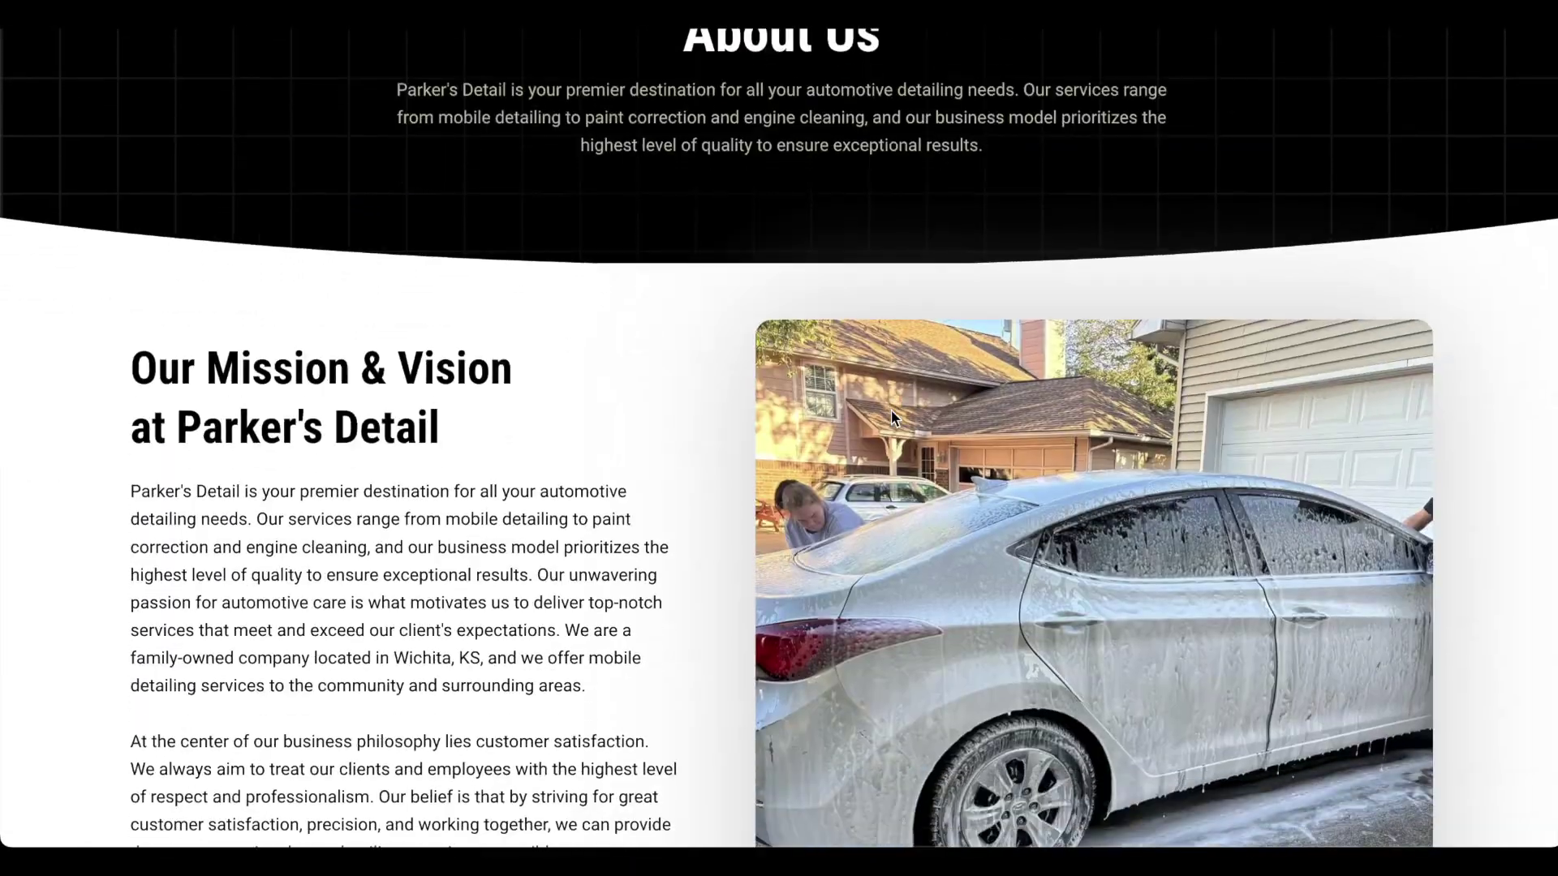
pyautogui.scroll(3, 891, 410)
pyautogui.click(1162, 115)
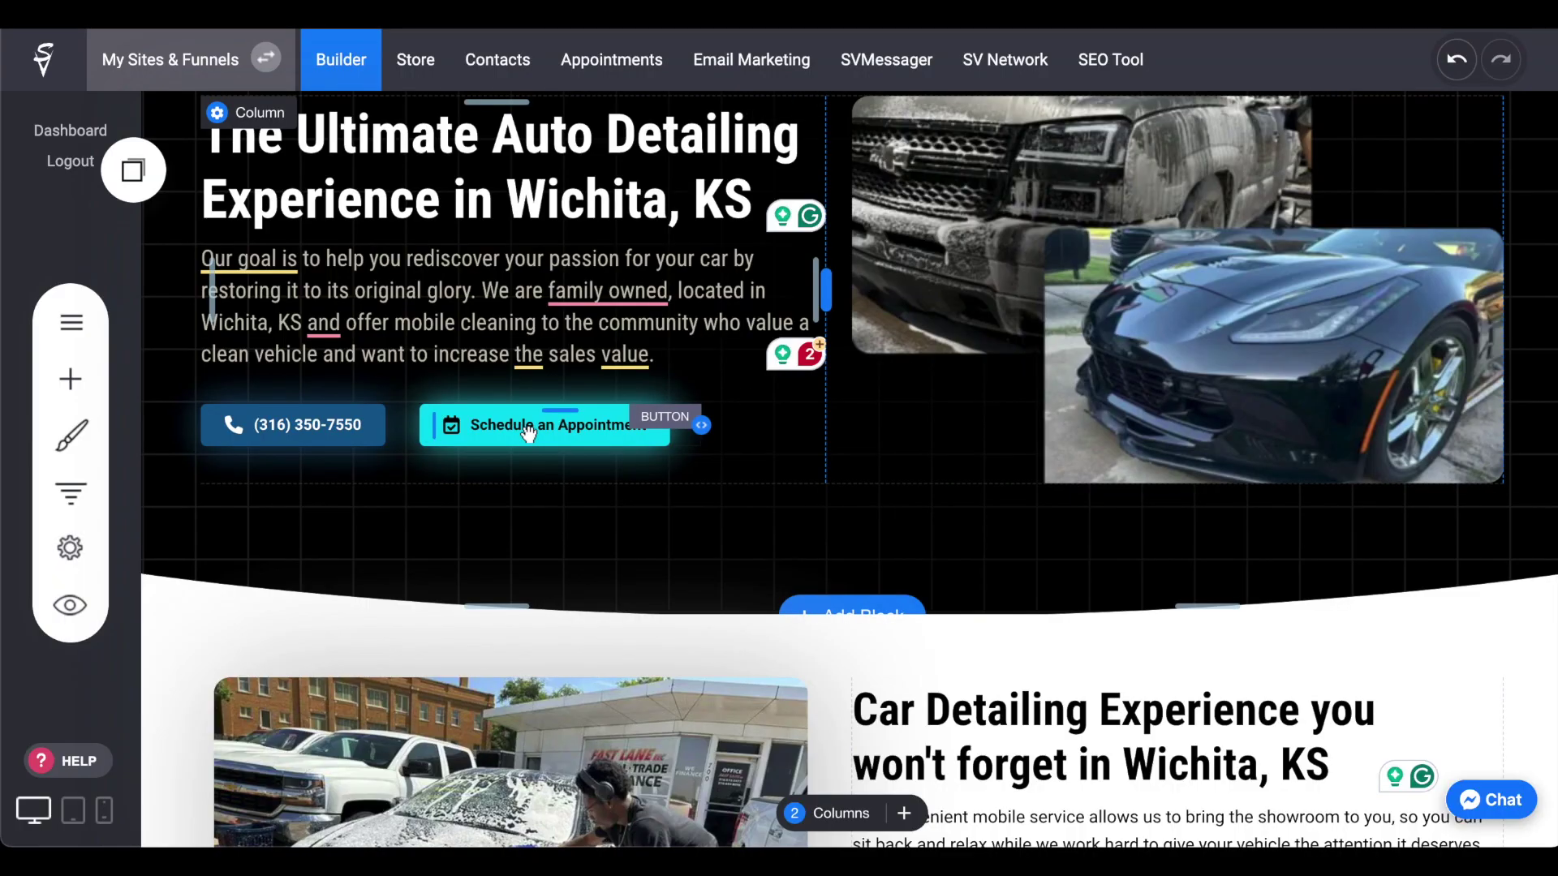
# Place a copy of the hero's "Schedule an Appointment" button beside the "Learn More About Us" button
pyautogui.click(528, 432)
pyautogui.scroll(-6, 813, 550)
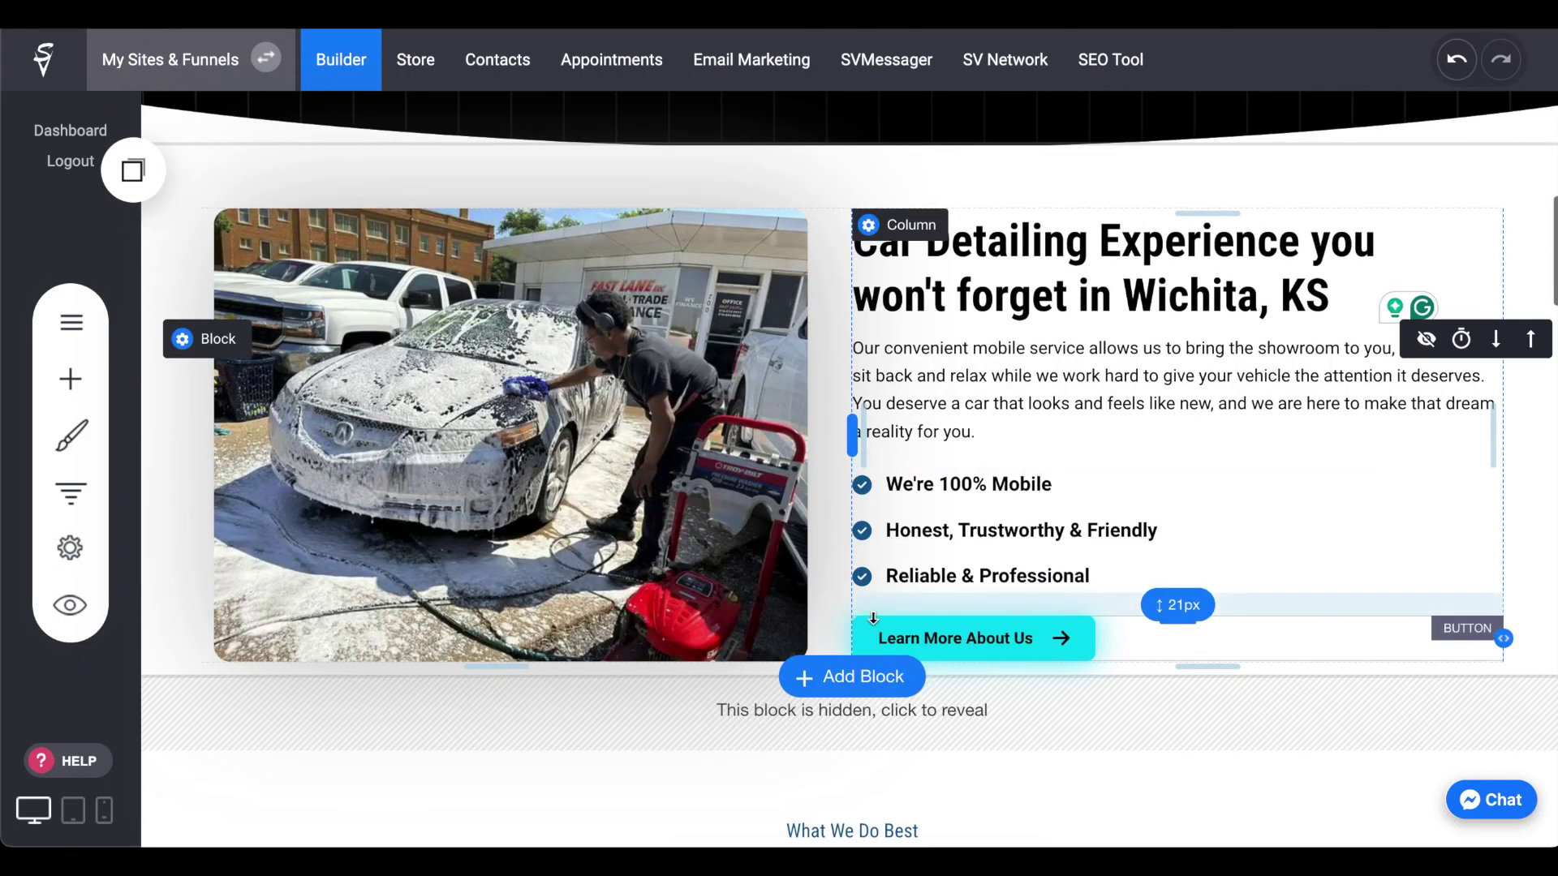
pyautogui.scroll(4, 886, 559)
pyautogui.scroll(-5, 886, 560)
pyautogui.click(133, 170)
pyautogui.moveTo(215, 375); pyautogui.dragTo(1273, 577)
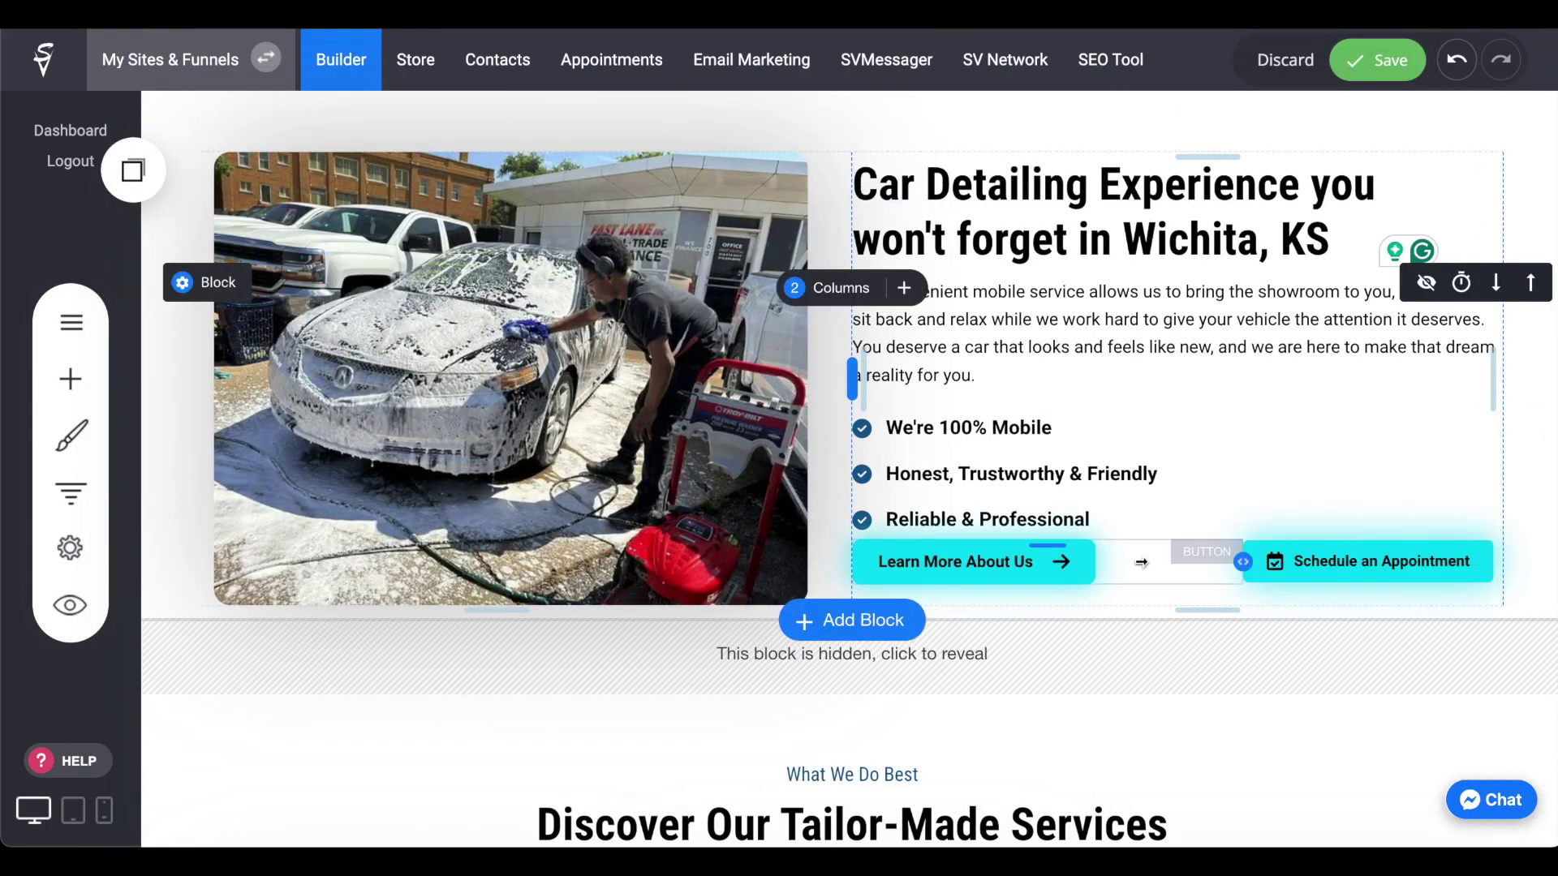
# Change the button color and border color of the "Learn More About Us" button to the global dark blue
pyautogui.click(973, 562)
pyautogui.click(987, 514)
pyautogui.click(411, 217)
pyautogui.click(569, 561)
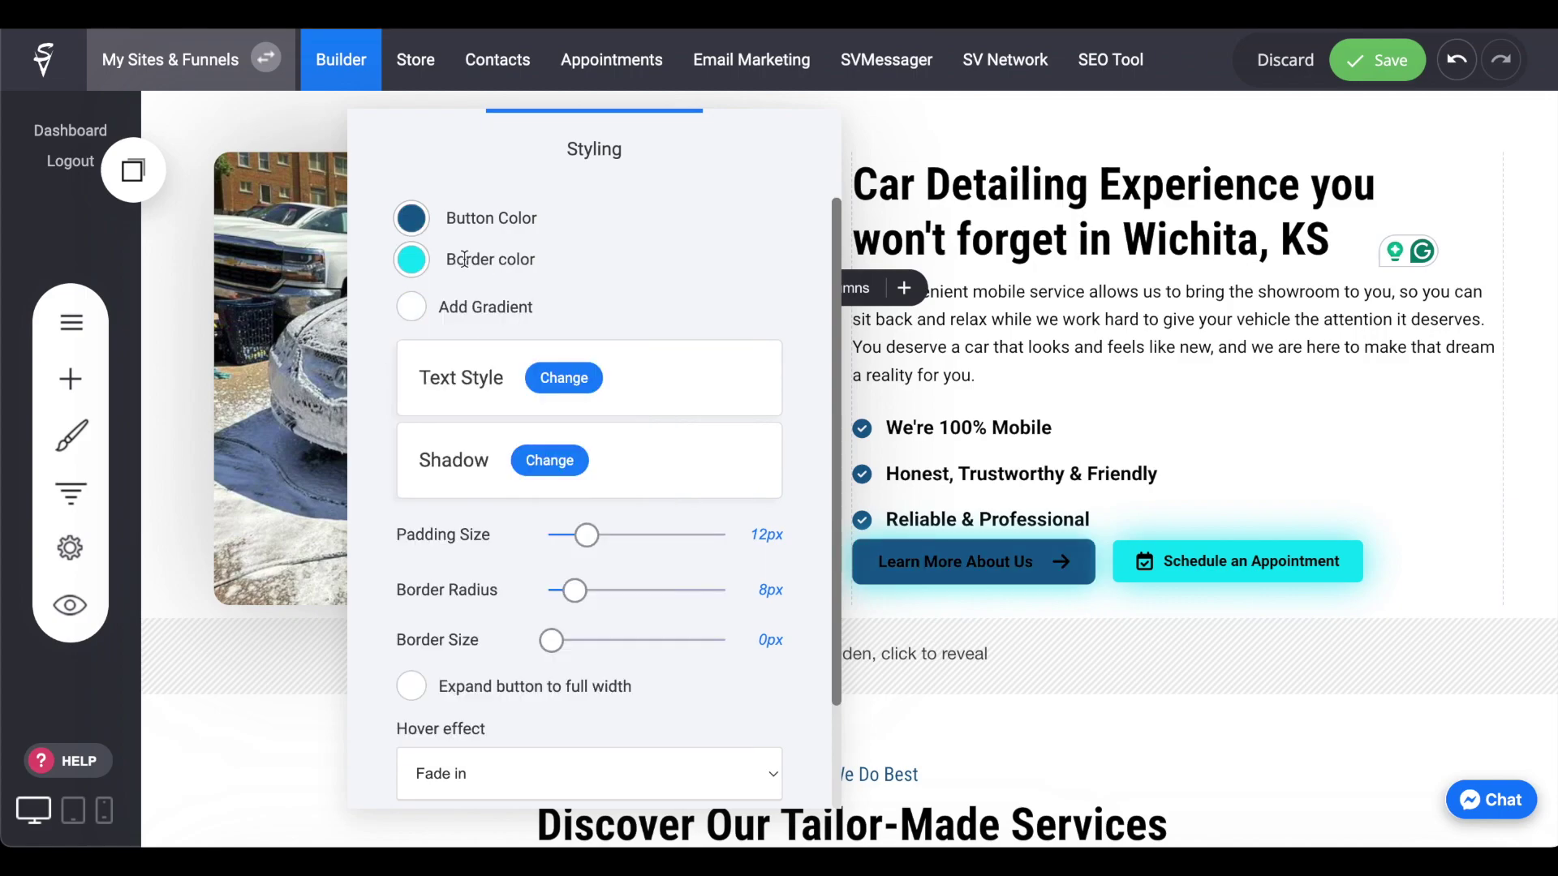
pyautogui.click(411, 260)
pyautogui.click(569, 603)
pyautogui.click(382, 410)
# Set the shadow color of the "Learn More About Us" button to dark blue and its text color to white
pyautogui.click(550, 460)
pyautogui.click(602, 306)
pyautogui.click(758, 649)
pyautogui.click(372, 408)
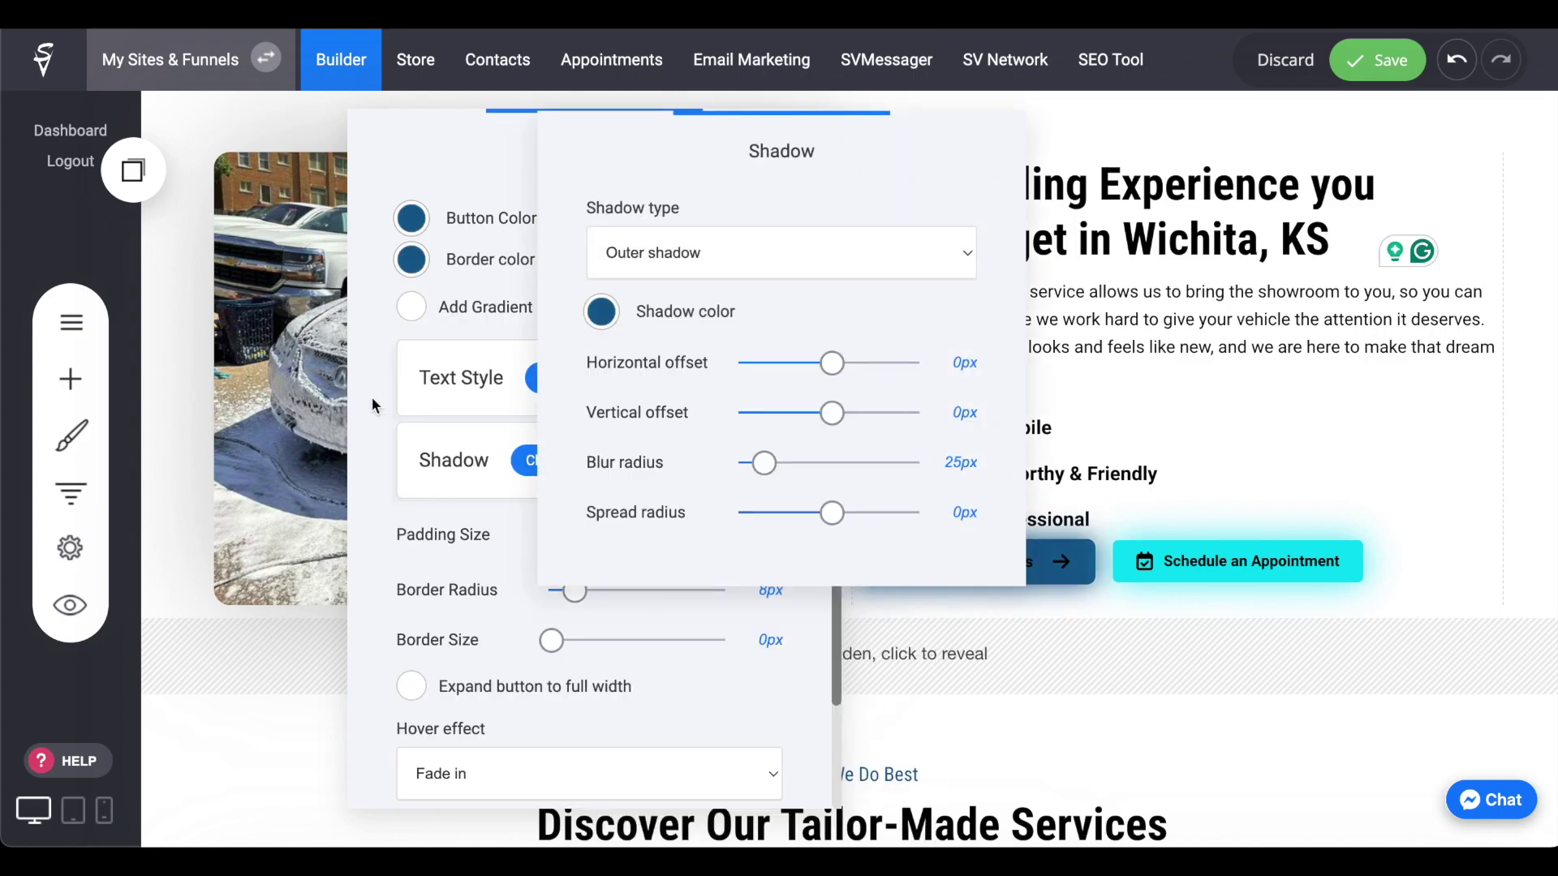
pyautogui.click(372, 407)
pyautogui.click(564, 378)
pyautogui.click(678, 267)
pyautogui.click(994, 549)
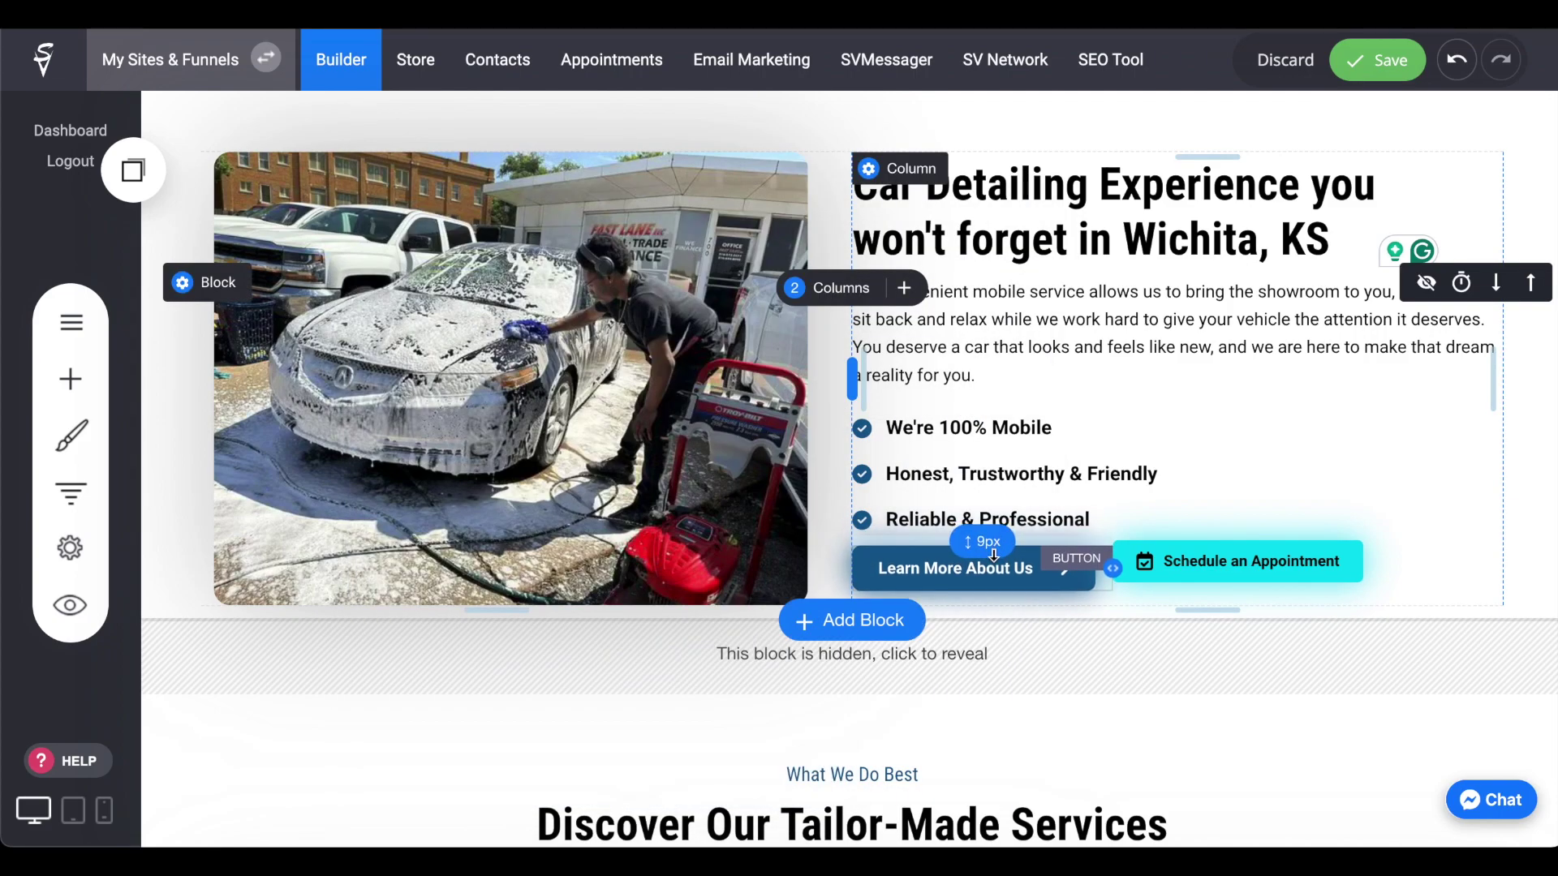
# Add space above the two buttons and set the line height of the "Car Detailing Experience" heading to 1.0
pyautogui.moveTo(974, 548); pyautogui.dragTo(971, 562)
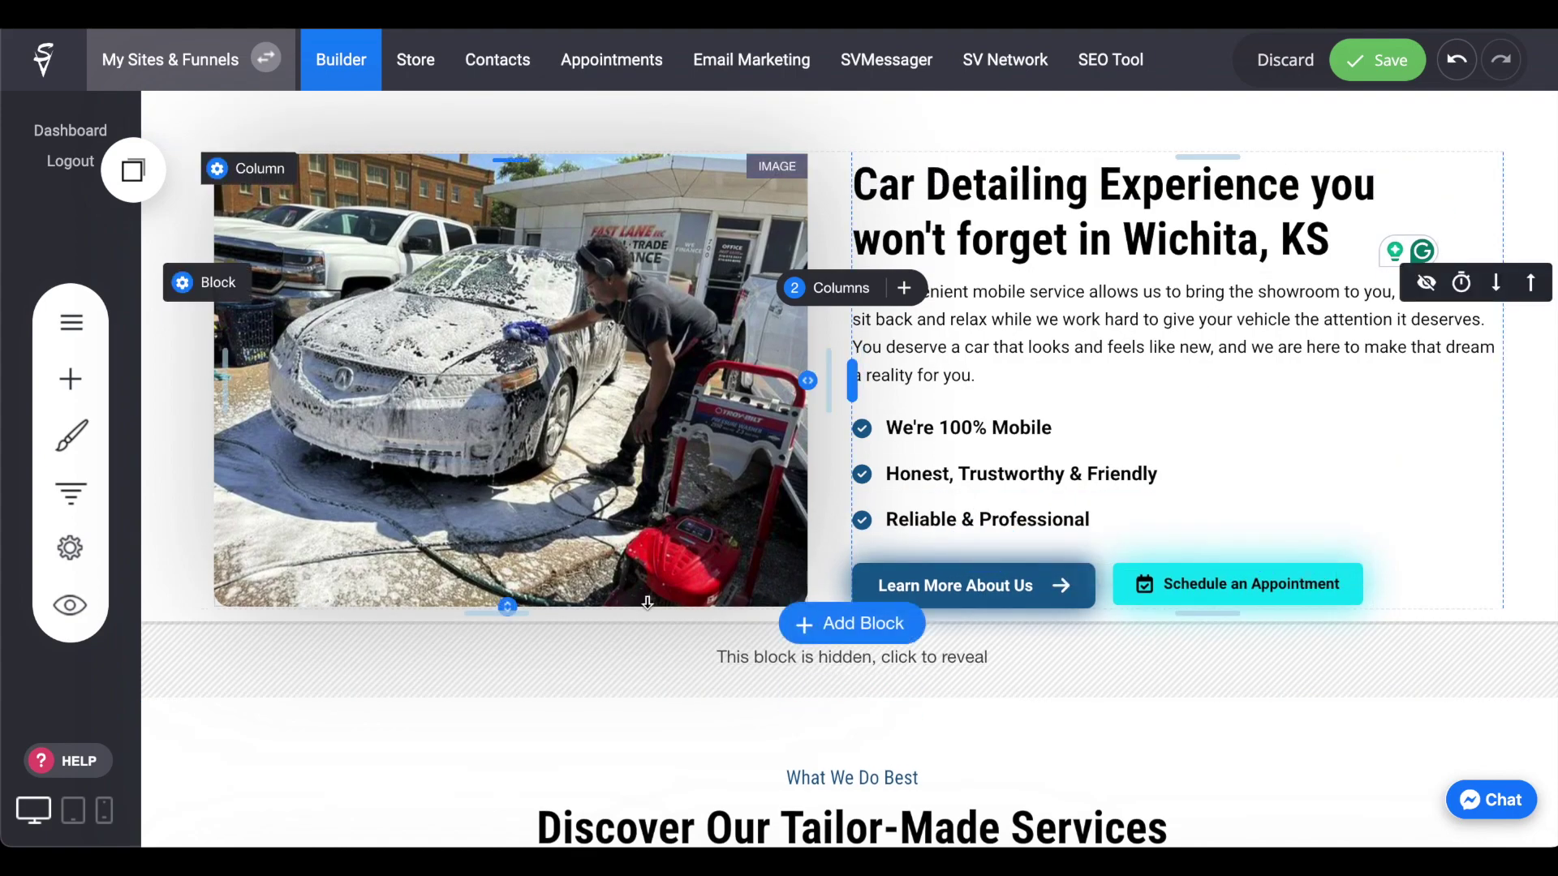
pyautogui.scroll(2, 893, 455)
pyautogui.tripleClick(958, 408)
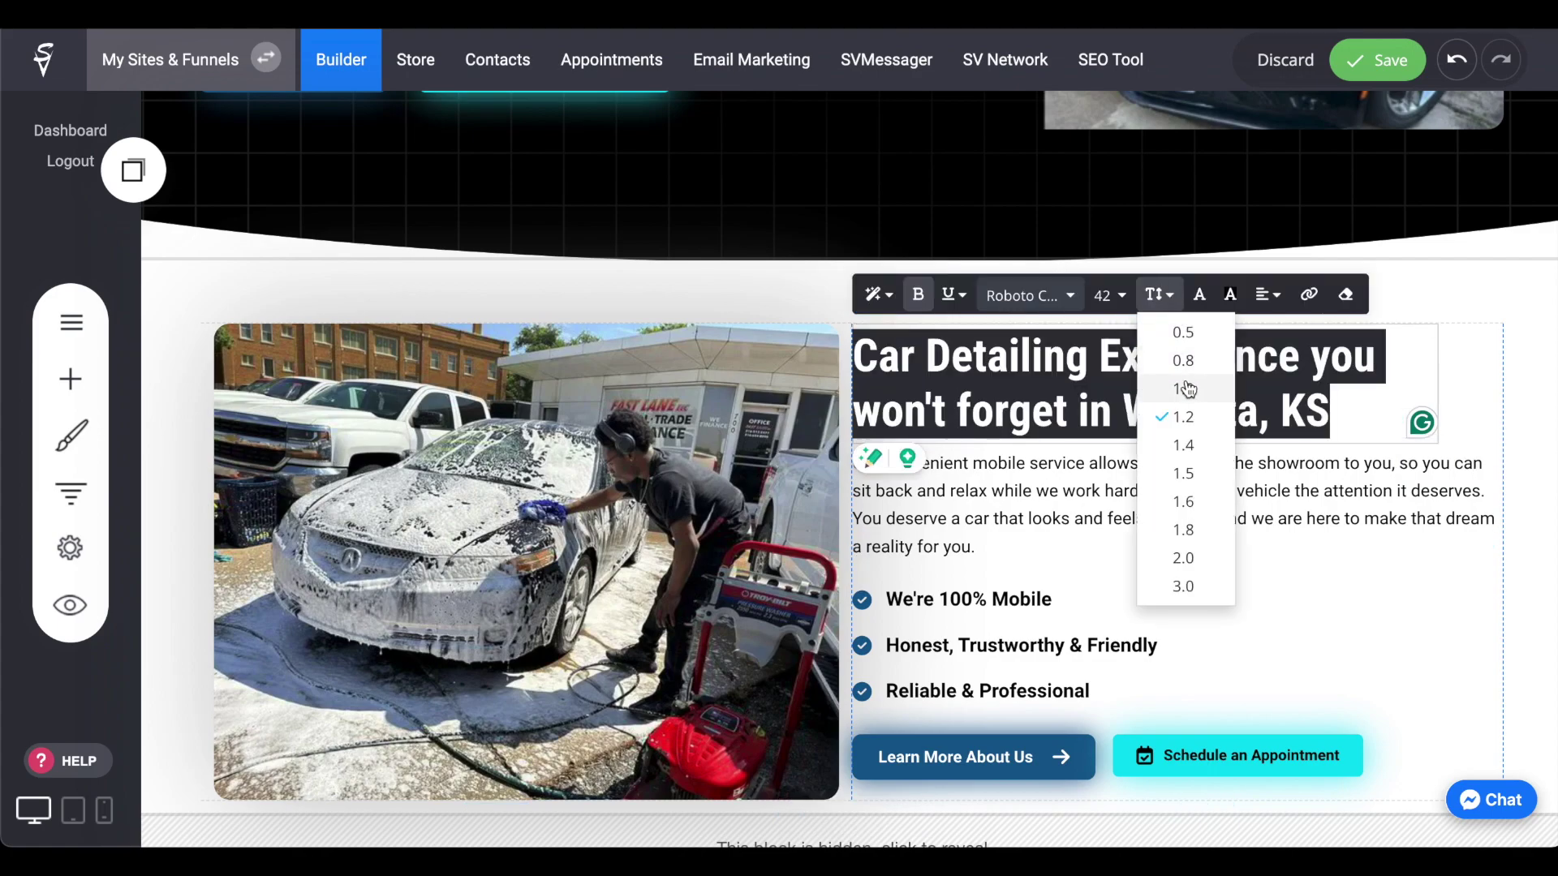
pyautogui.click(1187, 390)
pyautogui.scroll(-2, 955, 608)
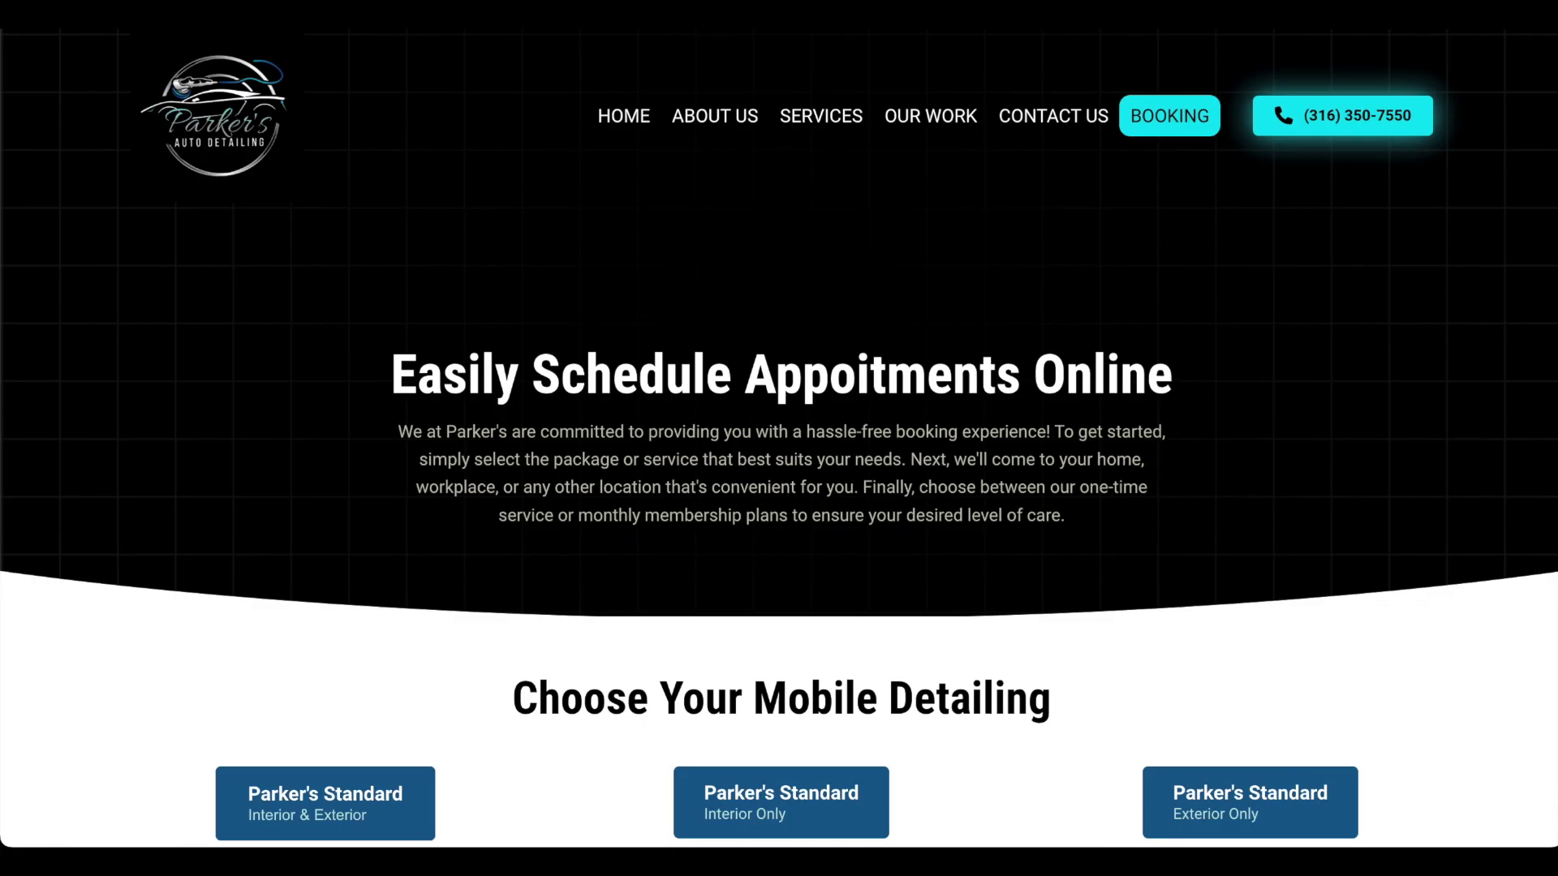
# Check the section on the live home page and make the car-wash photo slightly narrower
pyautogui.click(624, 121)
pyautogui.scroll(-6, 903, 752)
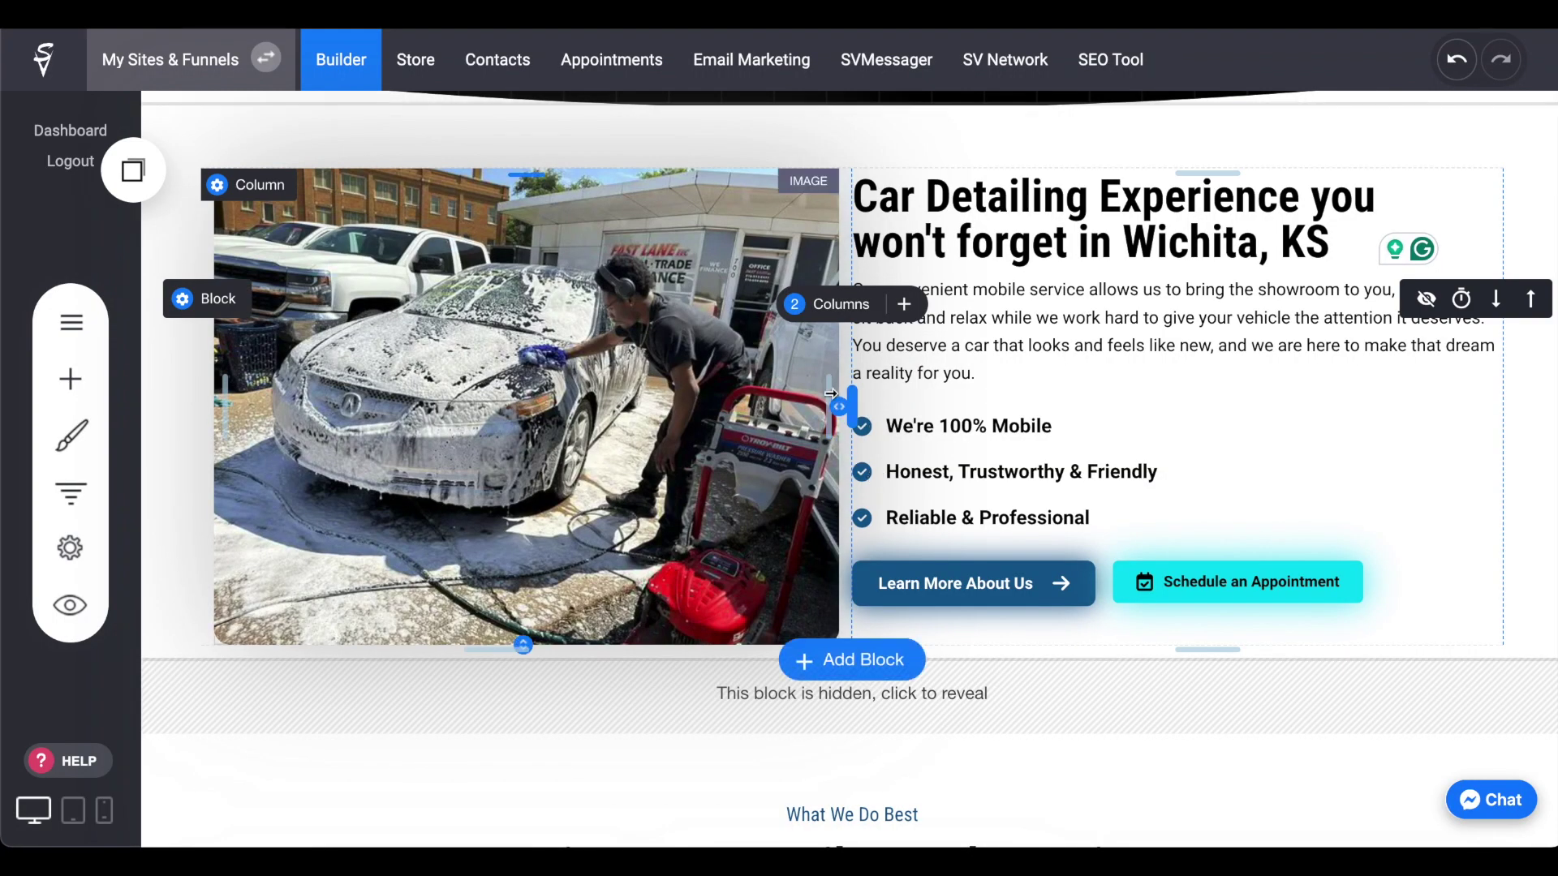
pyautogui.moveTo(835, 393); pyautogui.dragTo(823, 394)
# Adjust the hover text color of the "Learn More About Us" button and check the hover colors of the "Schedule an Appointment" button
pyautogui.click(922, 592)
pyautogui.click(981, 529)
pyautogui.scroll(-3, 591, 601)
pyautogui.click(411, 708)
pyautogui.click(392, 723)
pyautogui.click(412, 749)
pyautogui.click(573, 649)
pyautogui.click(917, 543)
pyautogui.click(1182, 582)
pyautogui.click(1245, 531)
pyautogui.scroll(-3, 645, 610)
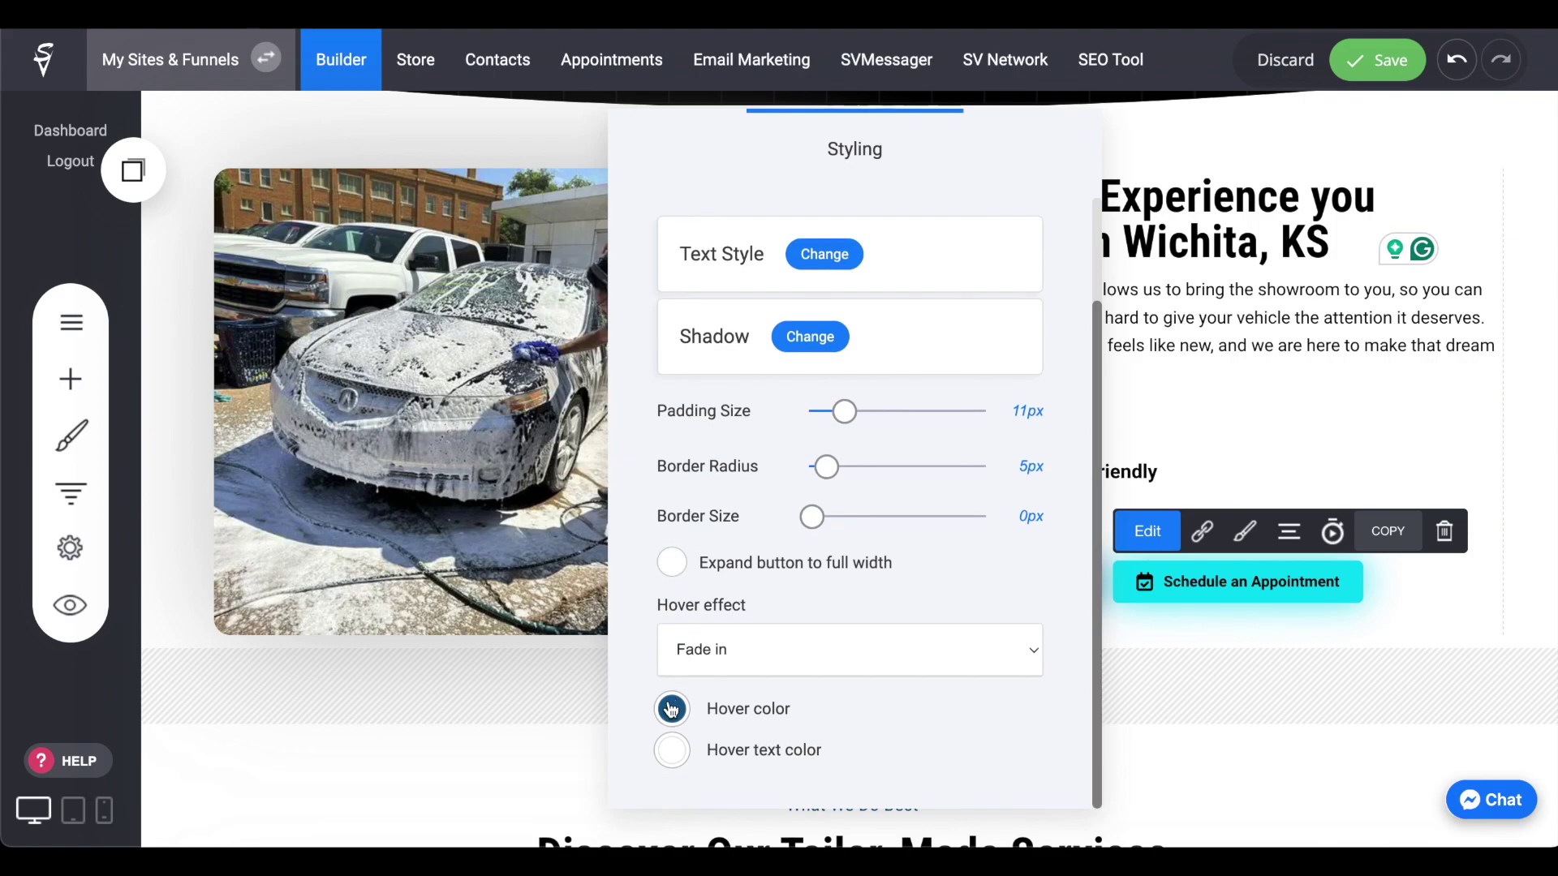
# Delete the duplicate "The Ultimate Auto Detailing Experience" block above the services section
pyautogui.scroll(-4, 482, 381)
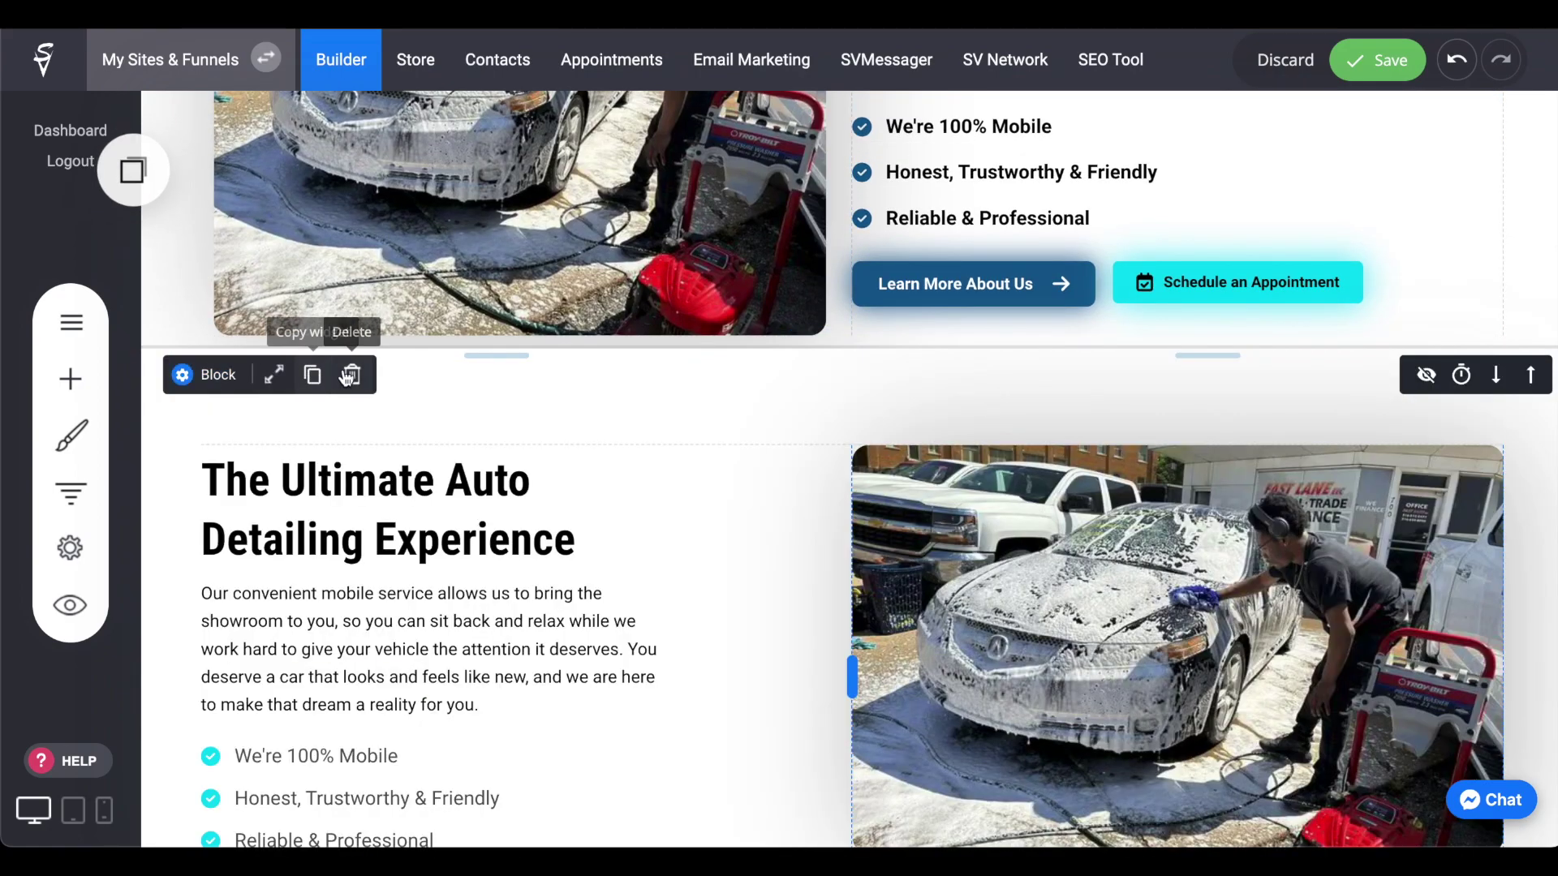
pyautogui.click(351, 375)
# Reword the services section heading to "DISCOVER OUR AUTO DETAILING SERVICES"
pyautogui.click(781, 467)
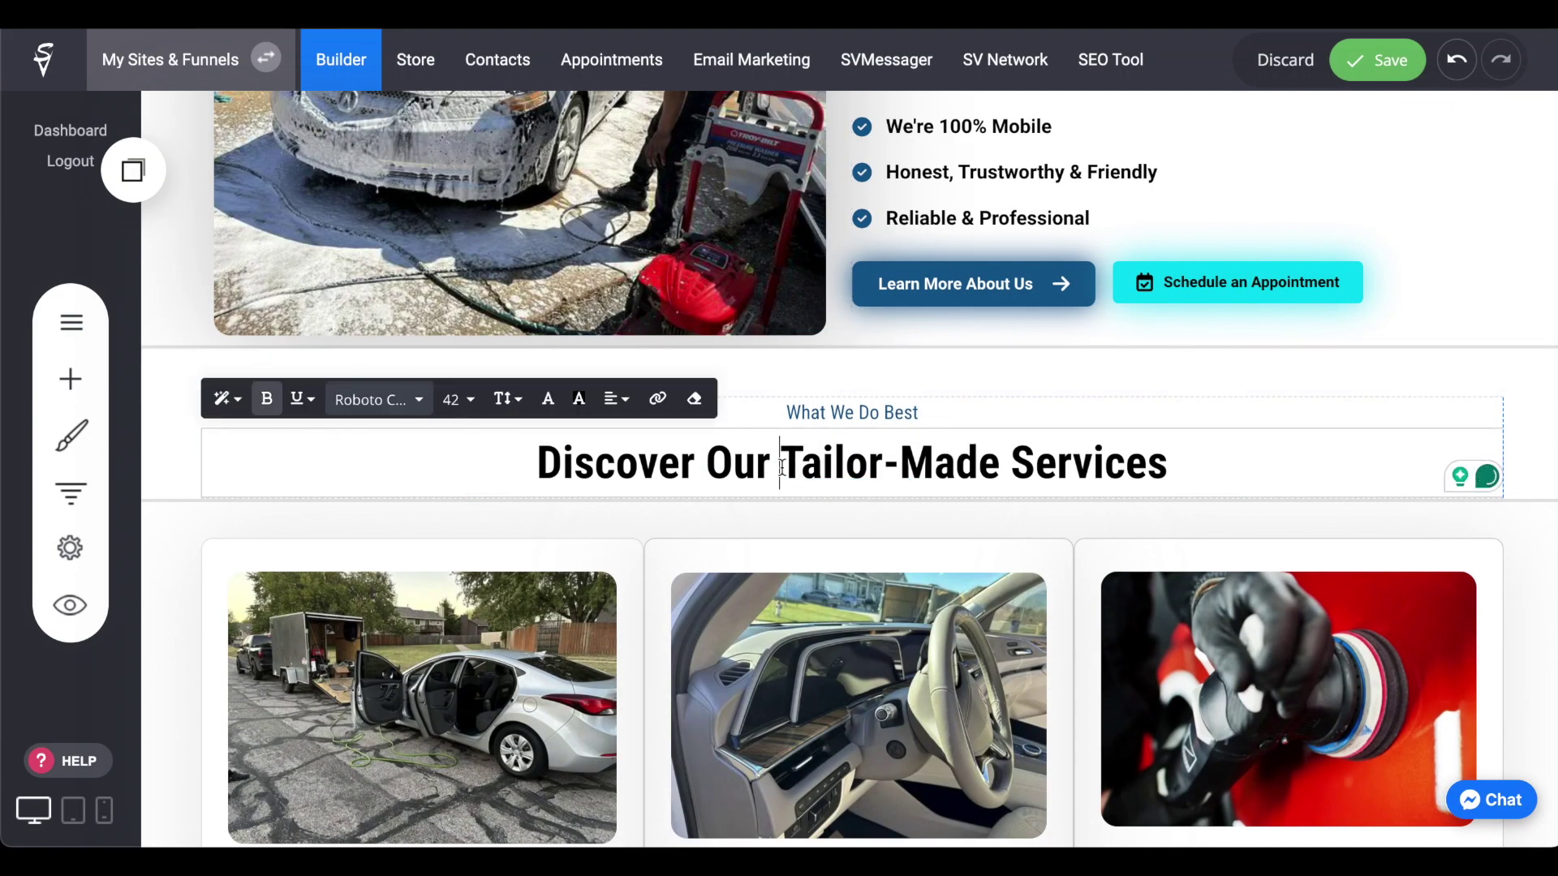
pyautogui.write('ISCOVER OUR TAIL')
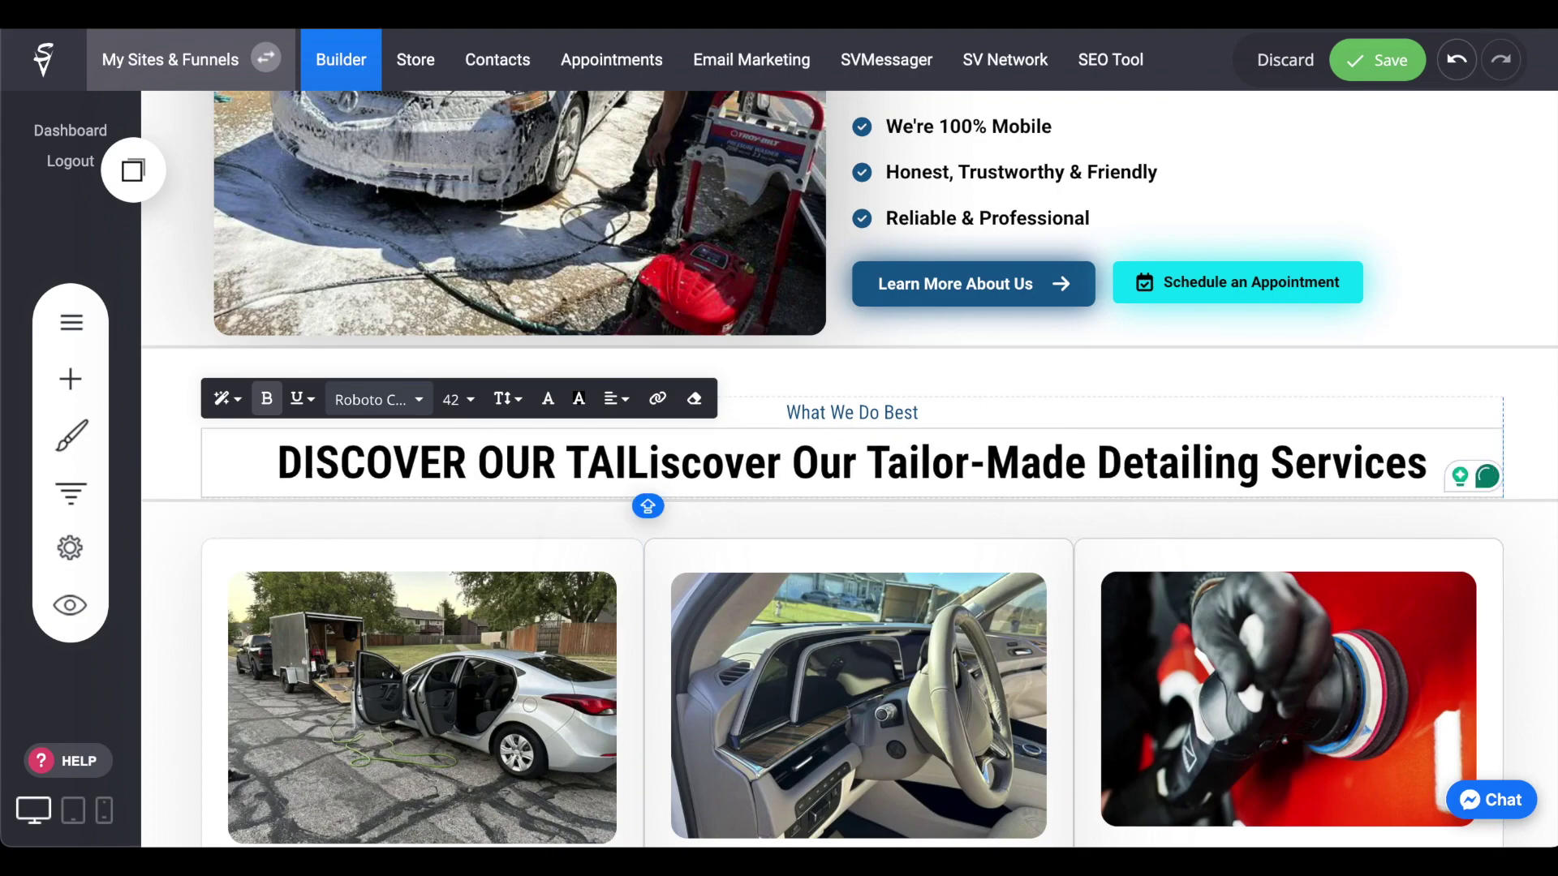
pyautogui.press('BackSpace')
pyautogui.press('BackSpace')
pyautogui.press('BackSpace')
pyautogui.press('BackSpace')
pyautogui.write('PROFESTO DETAILING SERVICES')
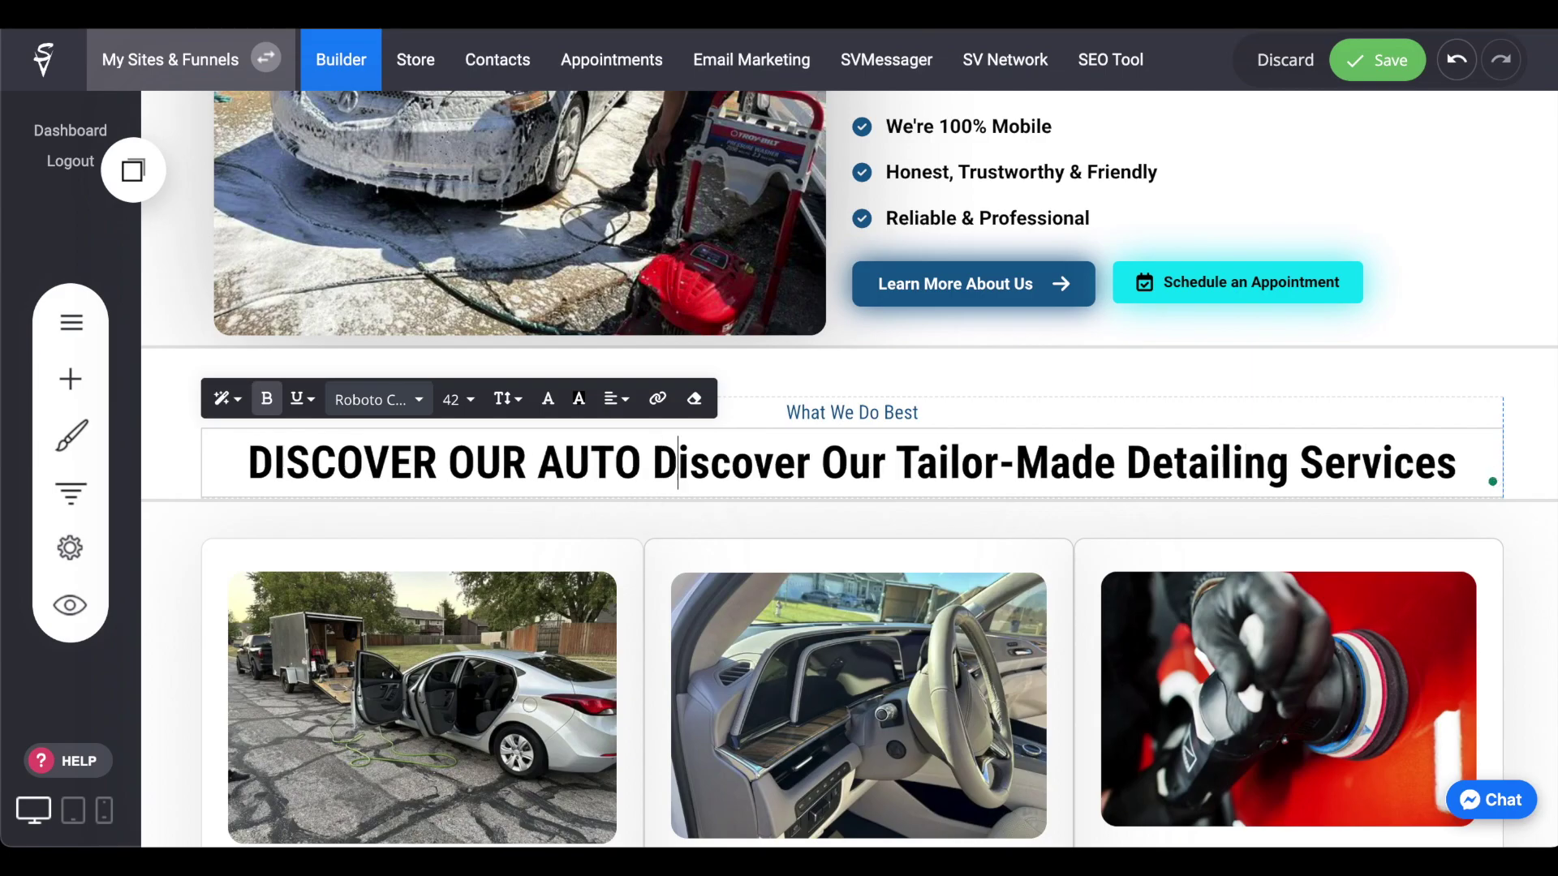
pyautogui.hotkey('ctrl', 'shift', 'End')
pyautogui.press('BackSpace')
# Make the "What We Do Best" line above the services heading bold
pyautogui.click(938, 414)
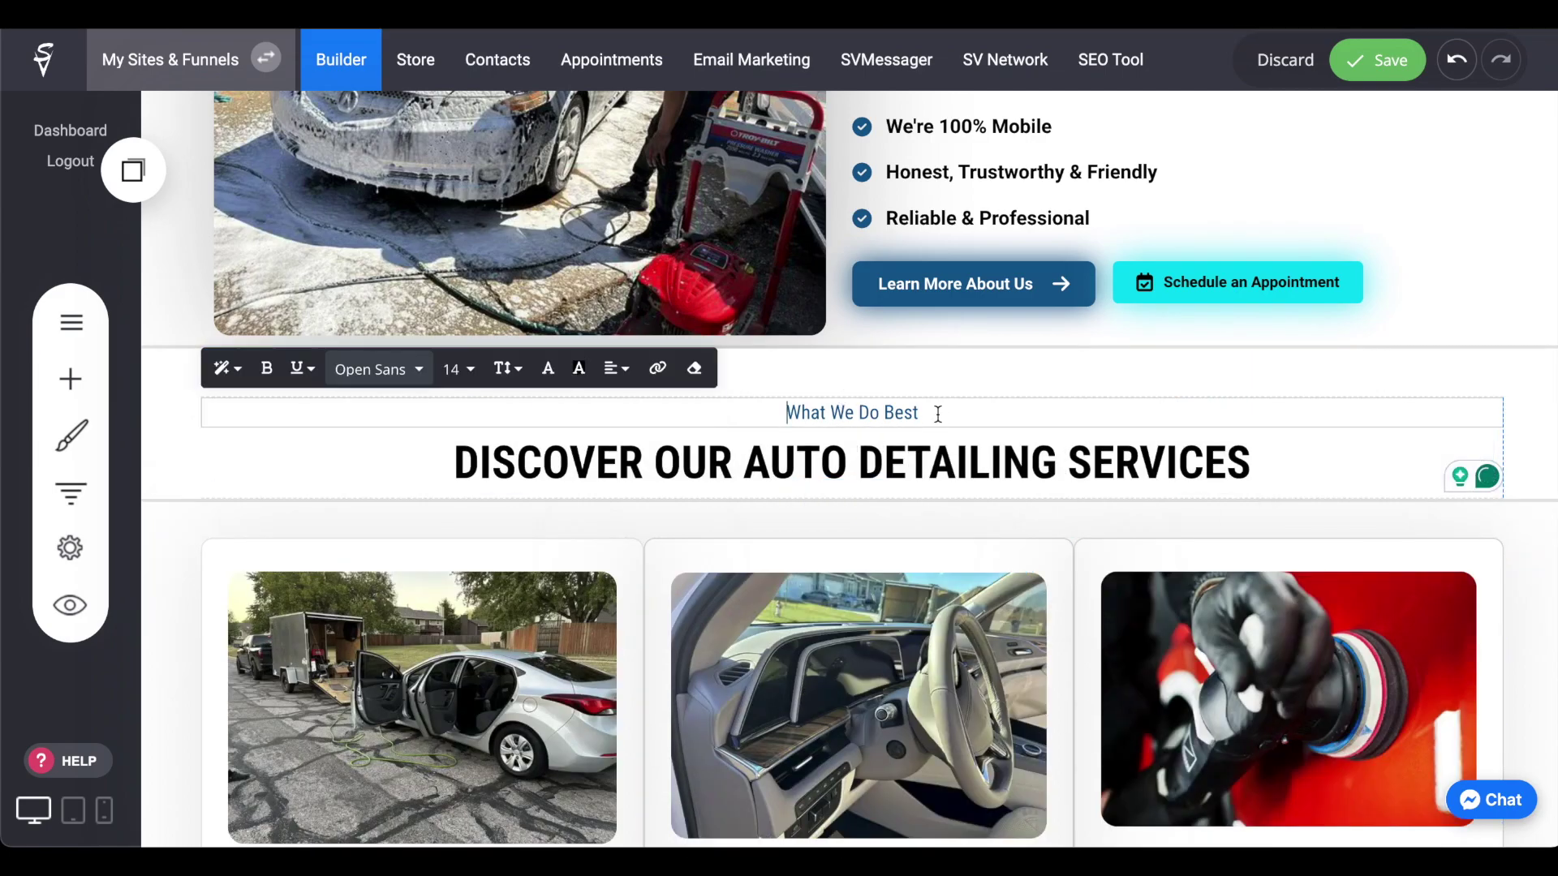
pyautogui.click(267, 369)
pyautogui.click(984, 385)
# Shorten the text of the Mobile Detailing card's button to "Learn More"
pyautogui.scroll(-7, 984, 386)
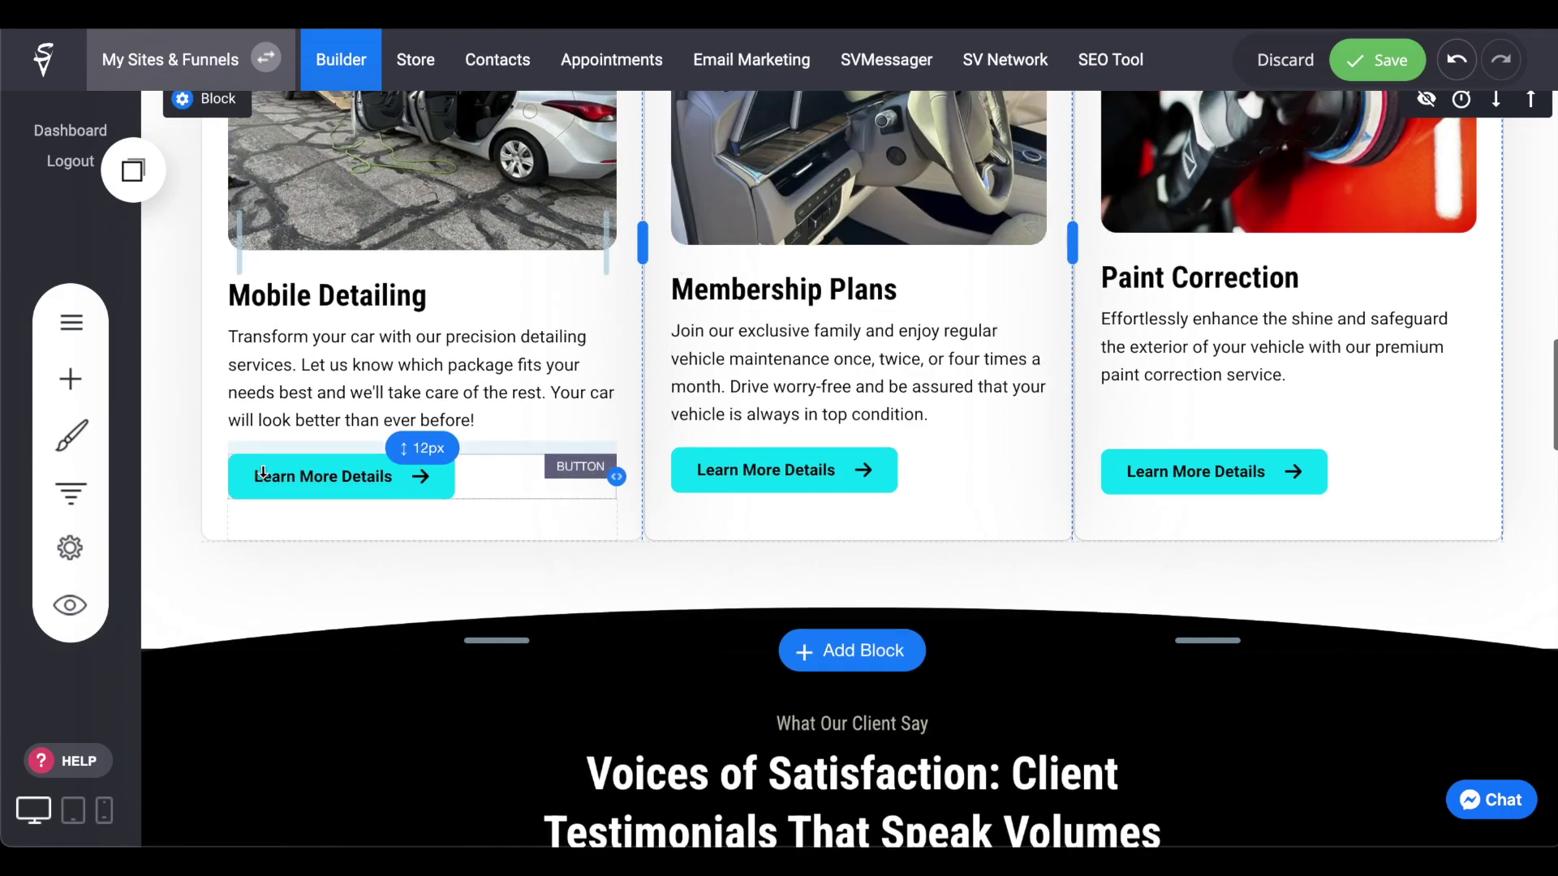
pyautogui.click(261, 472)
pyautogui.click(264, 440)
pyautogui.doubleClick(763, 483)
pyautogui.press('BackSpace')
# Duplicate the "Learn More" button and place the copy beside it in the Mobile Detailing card
pyautogui.click(333, 478)
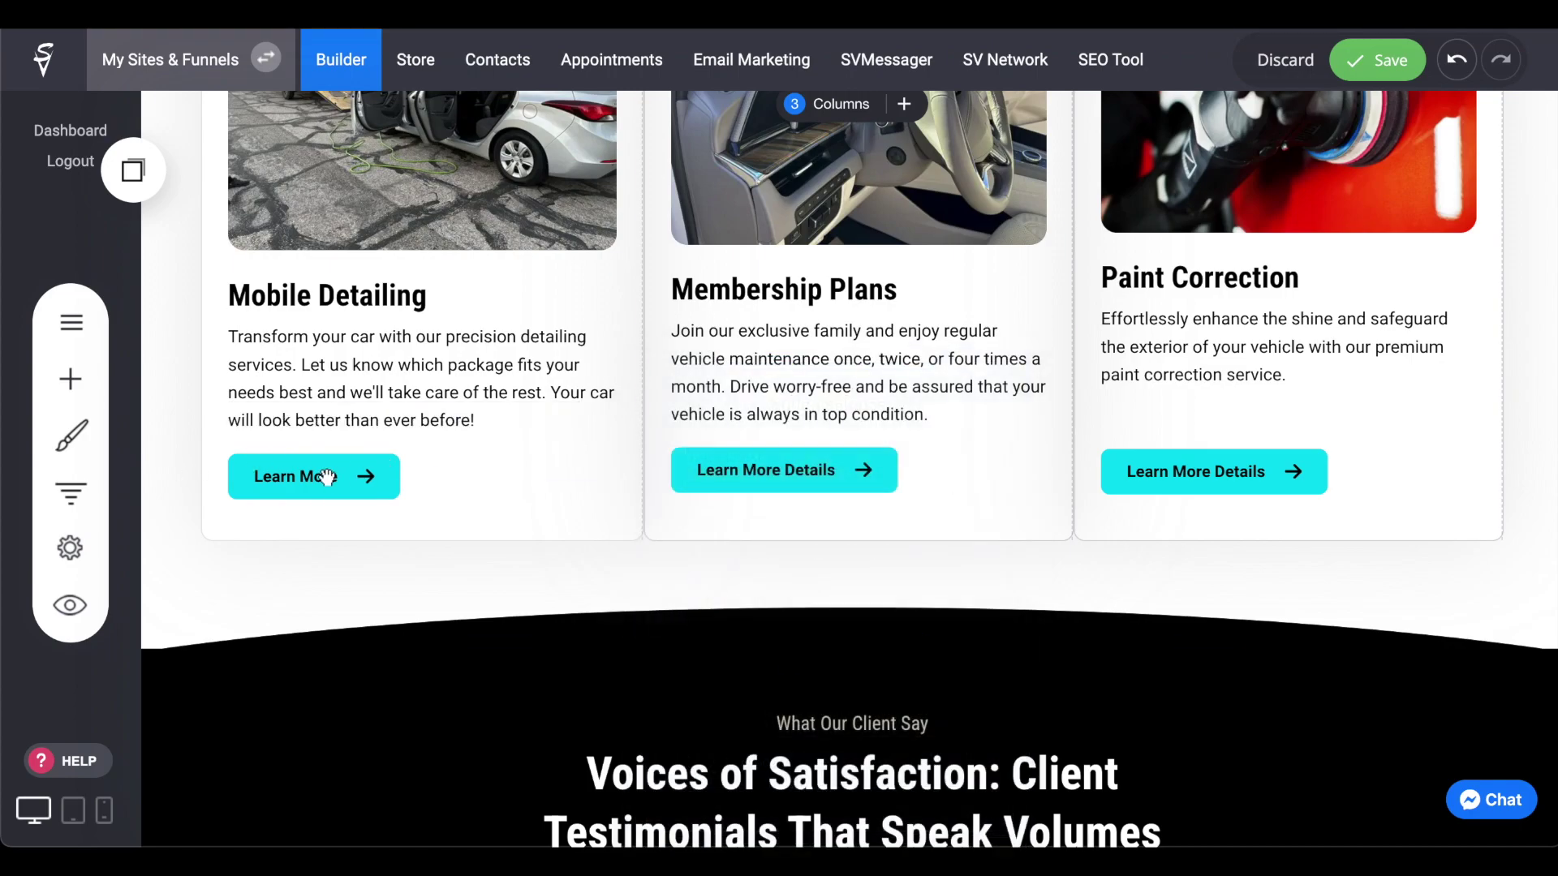
pyautogui.click(390, 478)
pyautogui.click(505, 432)
pyautogui.press('super+v')
# Change the text of the copied button in the Mobile Detailing card to "Book Now"
pyautogui.click(508, 486)
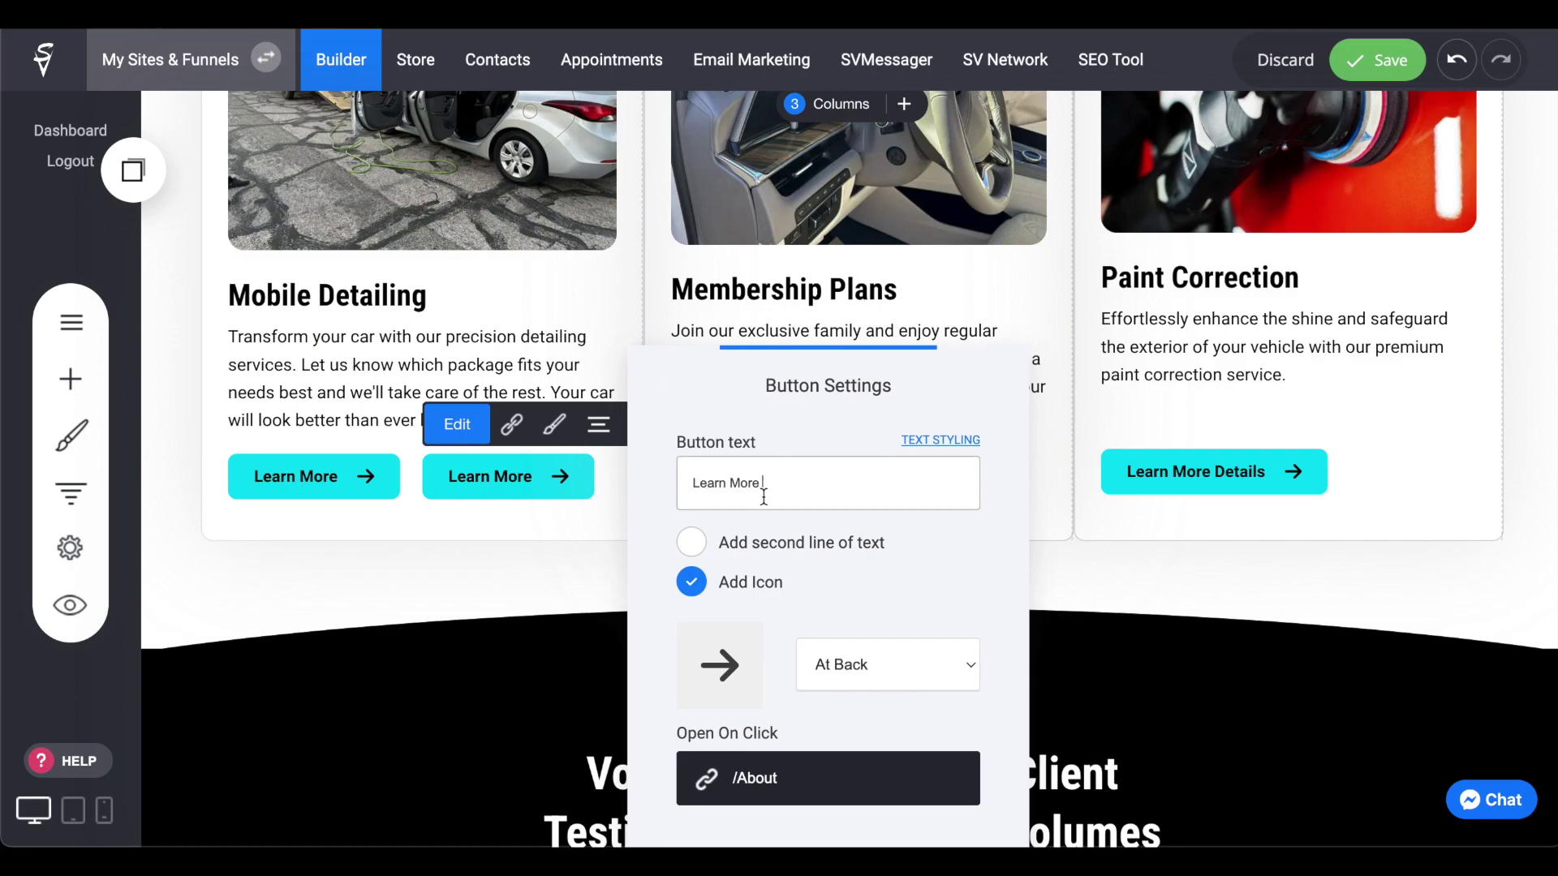
pyautogui.click(758, 485)
pyautogui.press('BackSpace')
pyautogui.press('BackSpace')
pyautogui.press('BackSpace')
pyautogui.press('BackSpace')
pyautogui.press('BackSpace')
pyautogui.press('BackSpace')
pyautogui.press('BackSpace')
pyautogui.press('BackSpace')
pyautogui.press('BackSpace')
pyautogui.press('BackSpace')
pyautogui.write('Book Now')
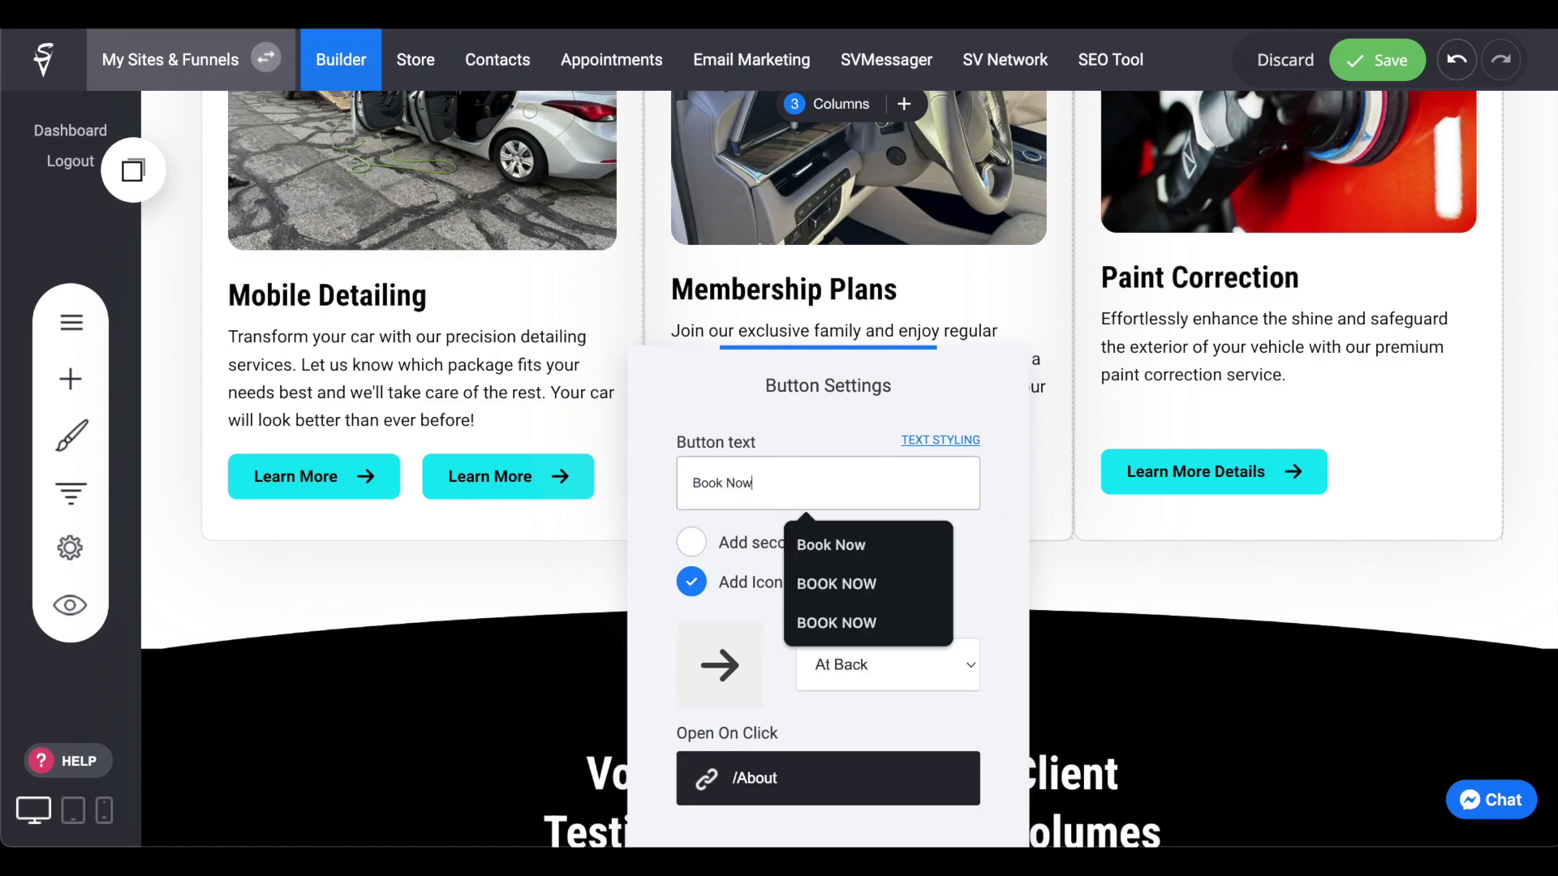
# Link the "Book Now" button in the Mobile Detailing card to the Booking page
pyautogui.click(717, 774)
pyautogui.click(735, 404)
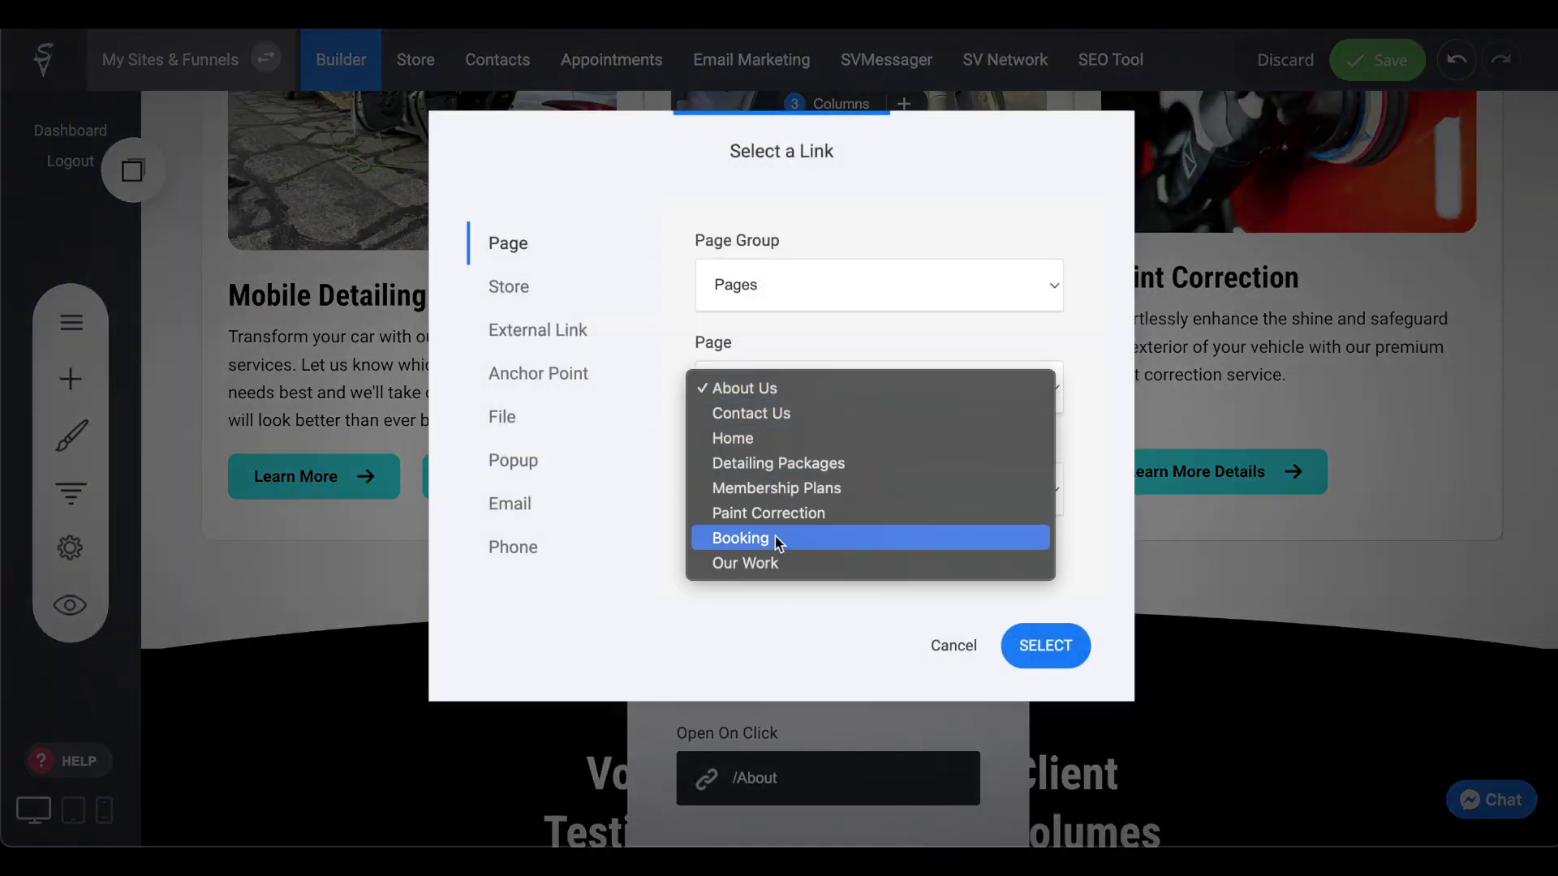
pyautogui.click(786, 538)
pyautogui.click(1045, 645)
# Recolour the Mobile Detailing card's "Learn More" button with the dark blue global colour and make its text white
pyautogui.click(276, 487)
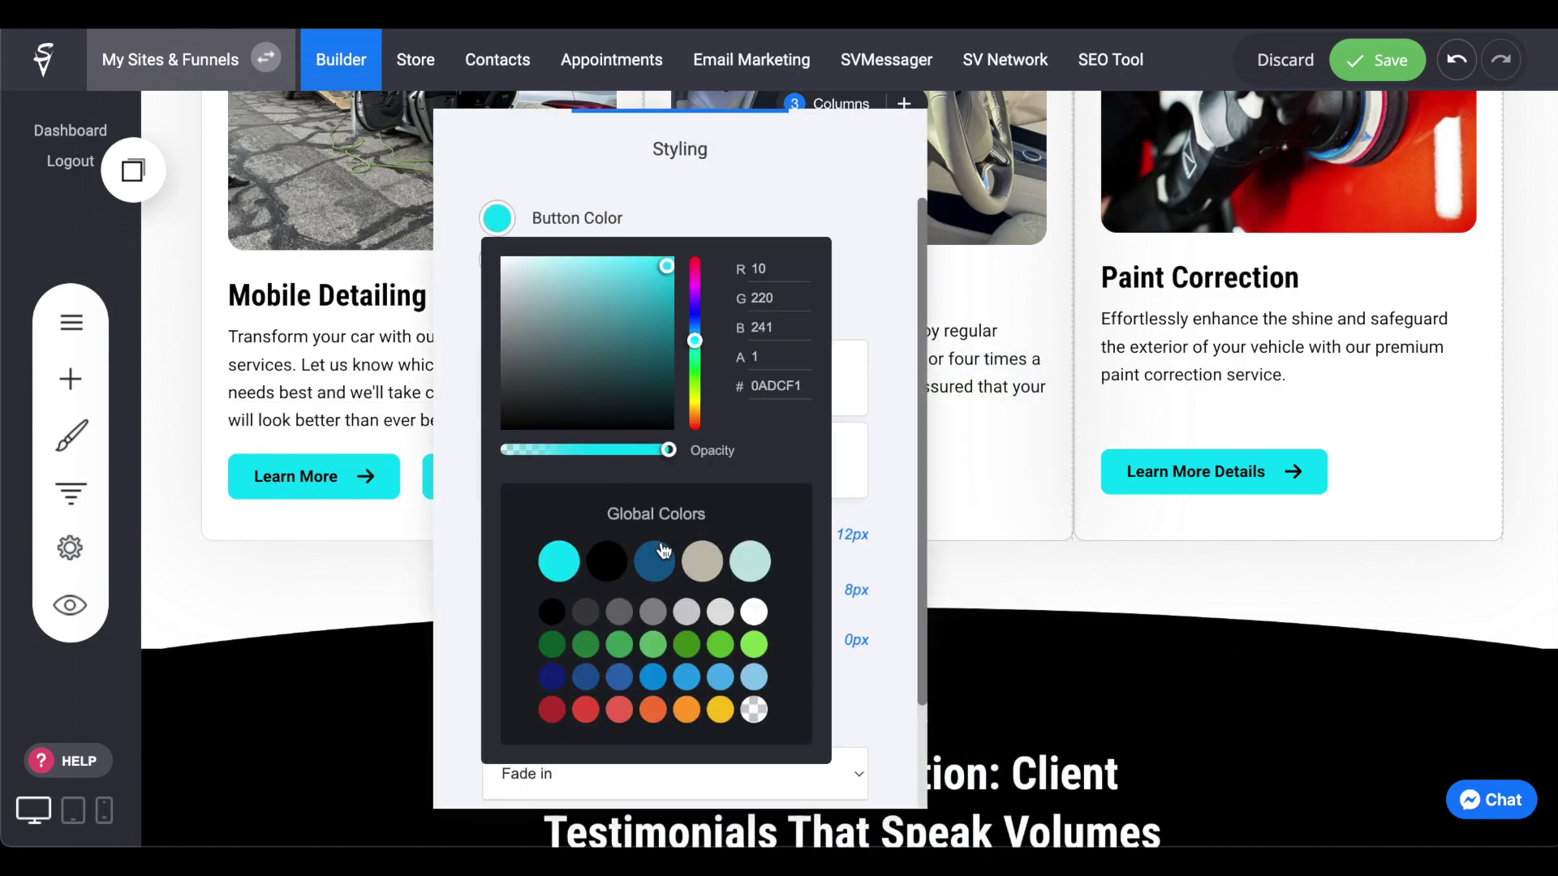
pyautogui.click(629, 381)
pyautogui.click(762, 268)
pyautogui.moveTo(792, 332); pyautogui.dragTo(670, 209)
pyautogui.click(671, 208)
pyautogui.click(393, 281)
# Give the "Book Now" button in the Mobile Detailing card an outer shadow in the cyan global colour
pyautogui.moveTo(519, 470)
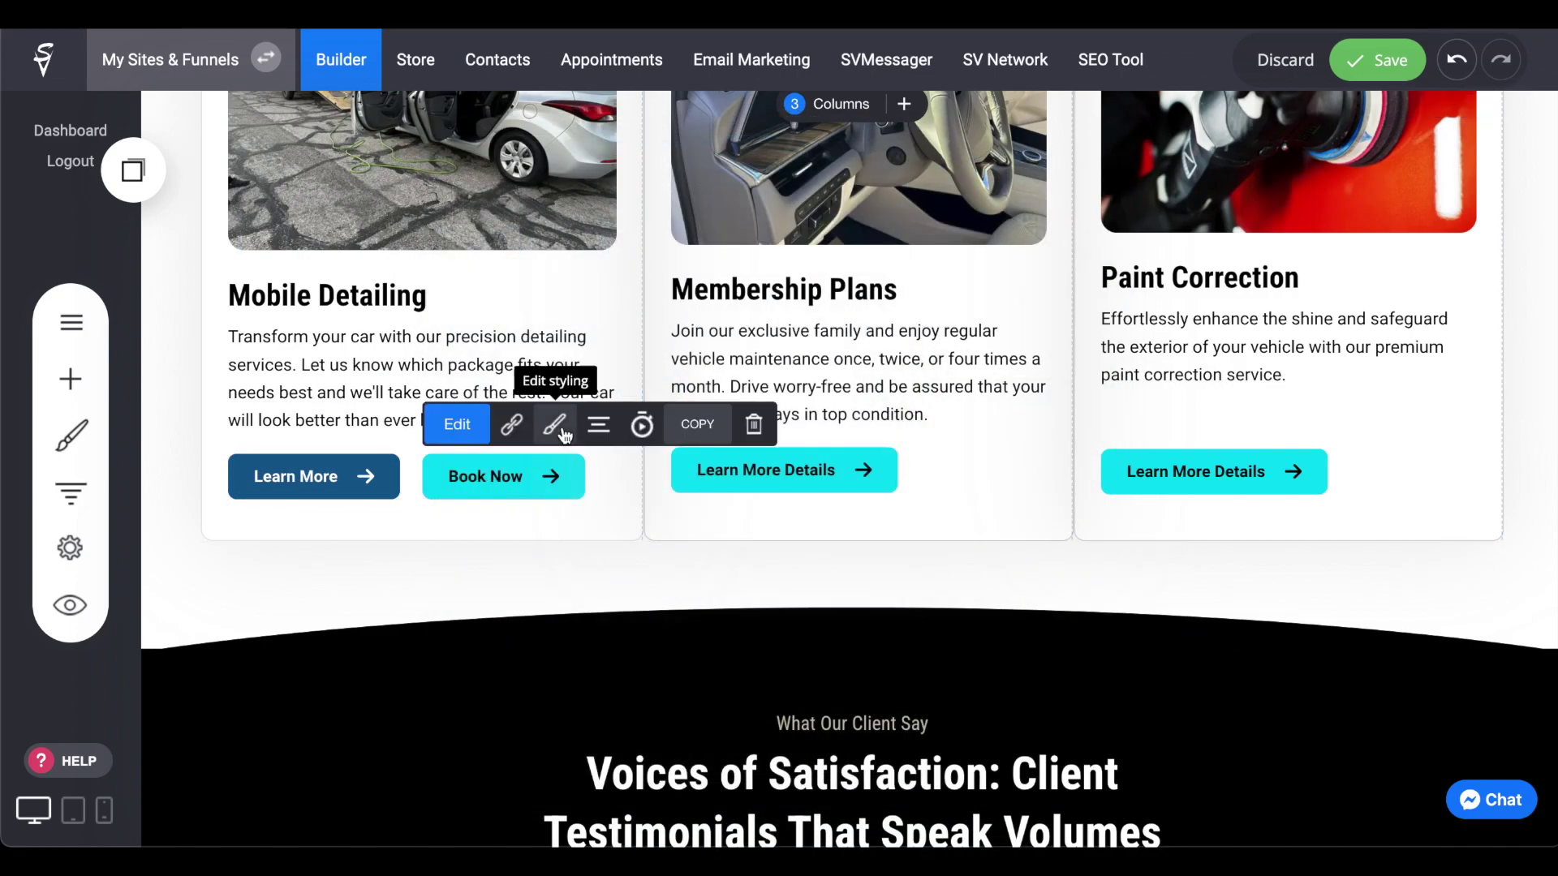
pyautogui.click(555, 424)
pyautogui.scroll(-3, 808, 568)
pyautogui.click(830, 336)
pyautogui.click(650, 254)
pyautogui.click(650, 279)
pyautogui.click(593, 313)
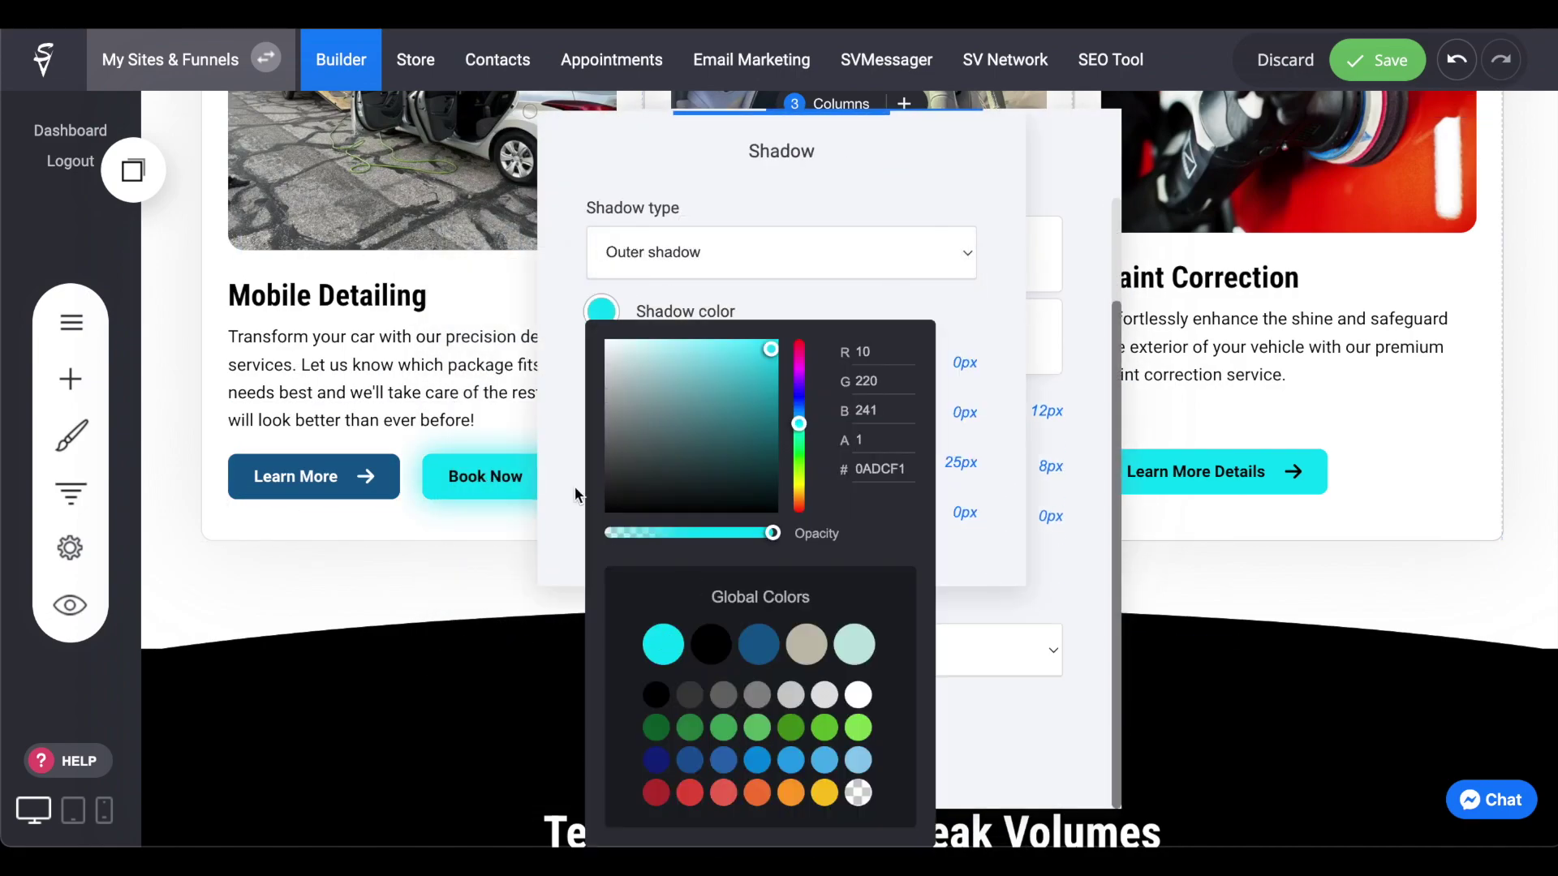
pyautogui.click(430, 304)
# Give the "Learn More" button in the Mobile Detailing card a dark blue outer shadow
pyautogui.click(324, 481)
pyautogui.click(362, 425)
pyautogui.click(635, 460)
pyautogui.click(645, 258)
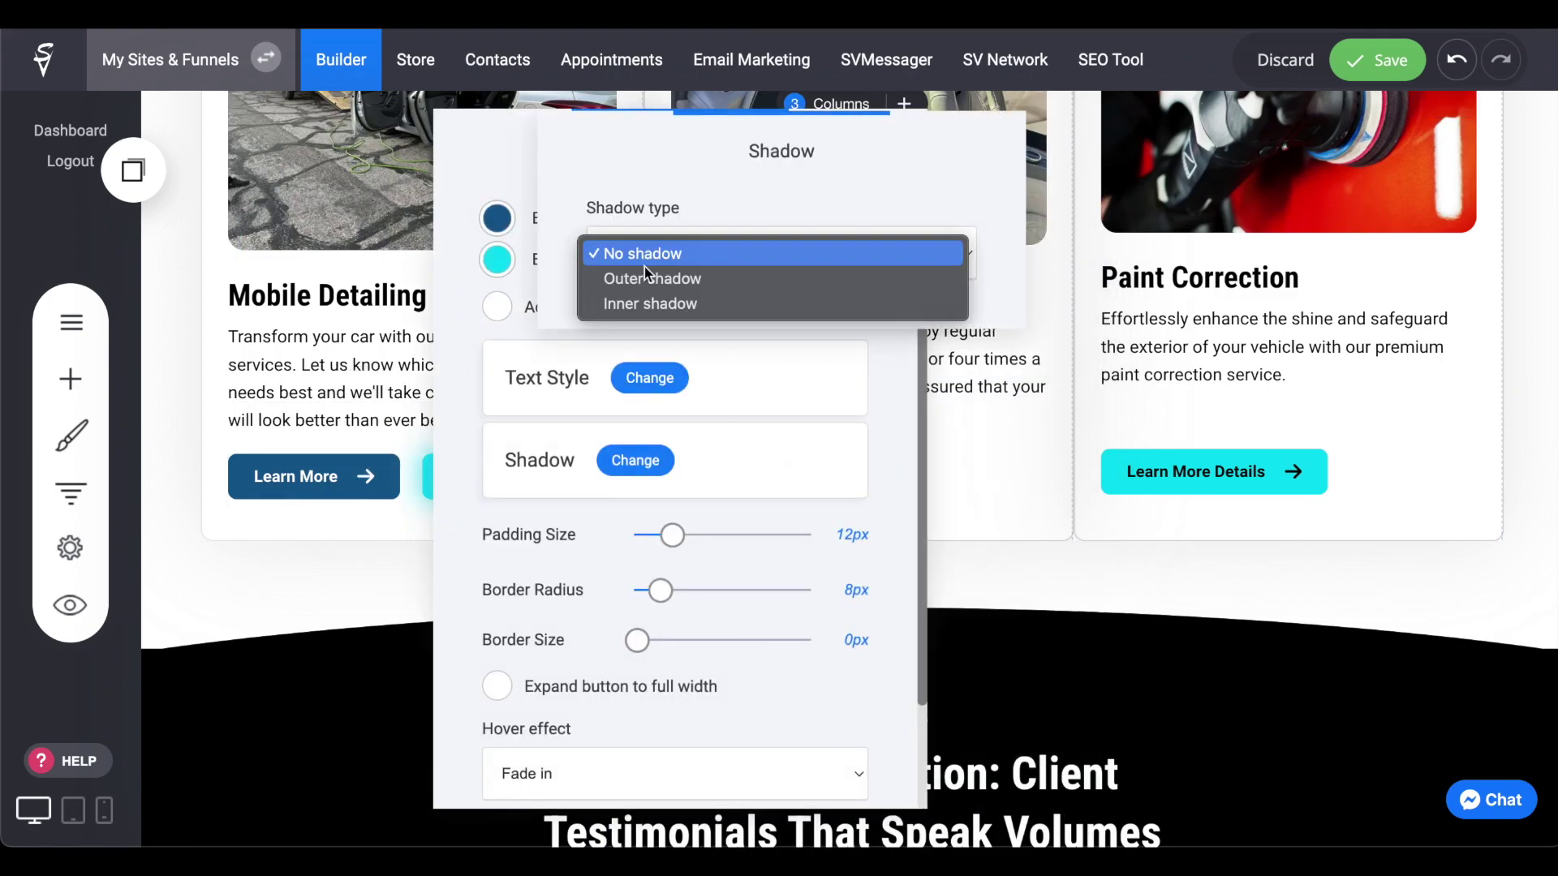
pyautogui.click(650, 278)
pyautogui.click(594, 312)
pyautogui.click(355, 412)
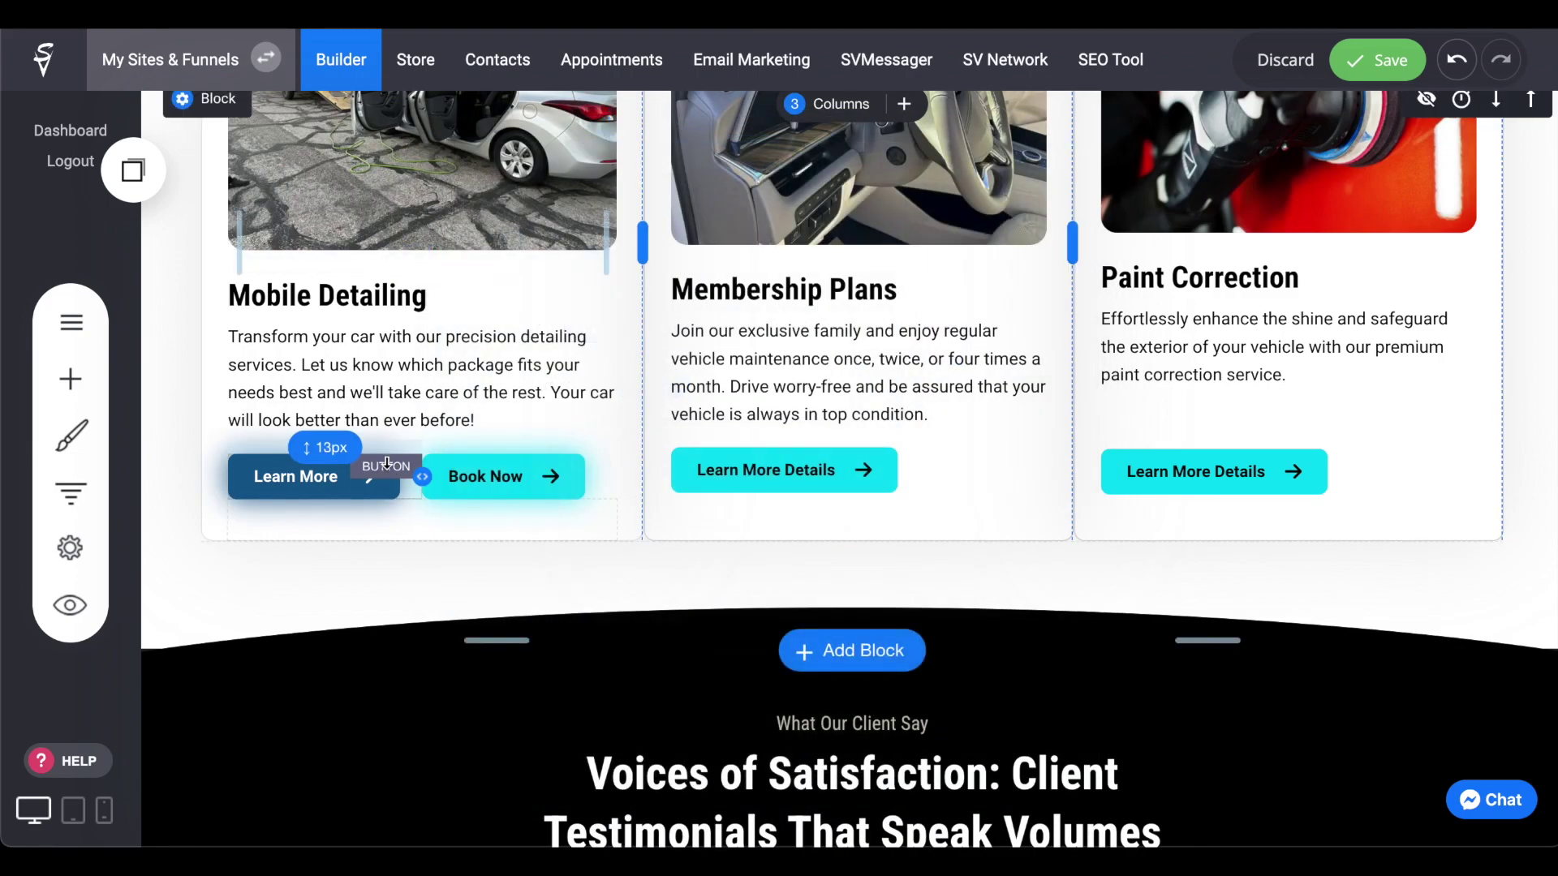
# Delete the "Learn More Details" buttons from the Membership Plans and Paint Correction cards
pyautogui.click(513, 468)
pyautogui.click(749, 466)
pyautogui.click(998, 419)
pyautogui.click(852, 453)
pyautogui.click(1213, 471)
pyautogui.click(1429, 424)
pyautogui.click(852, 452)
# Replace the "Book Now" button's arrow with a calendar icon placed in front of its text
pyautogui.click(461, 425)
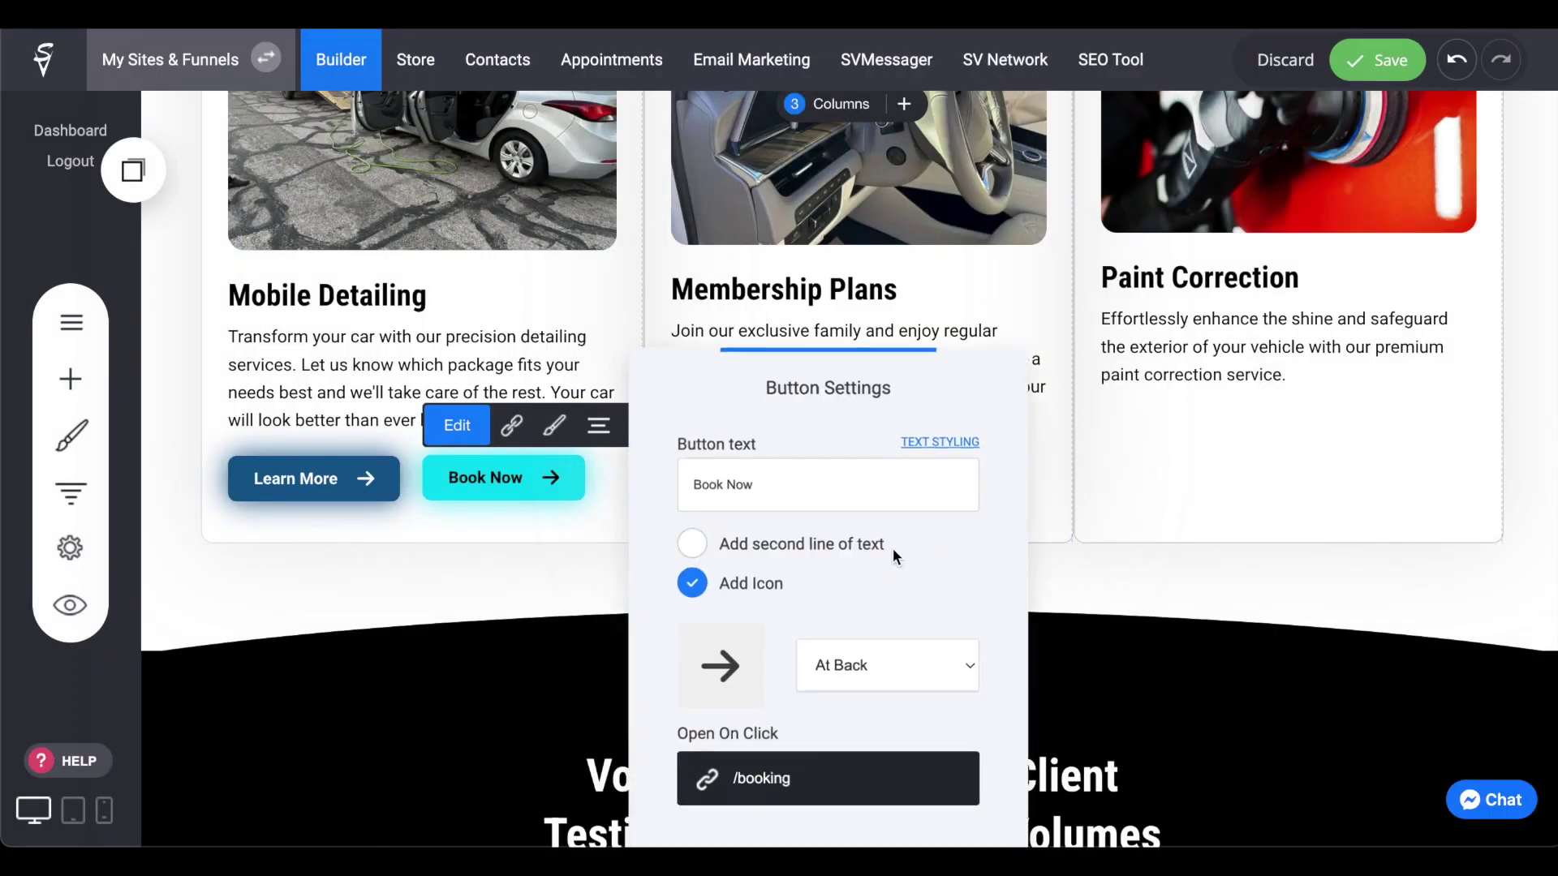
pyautogui.click(719, 666)
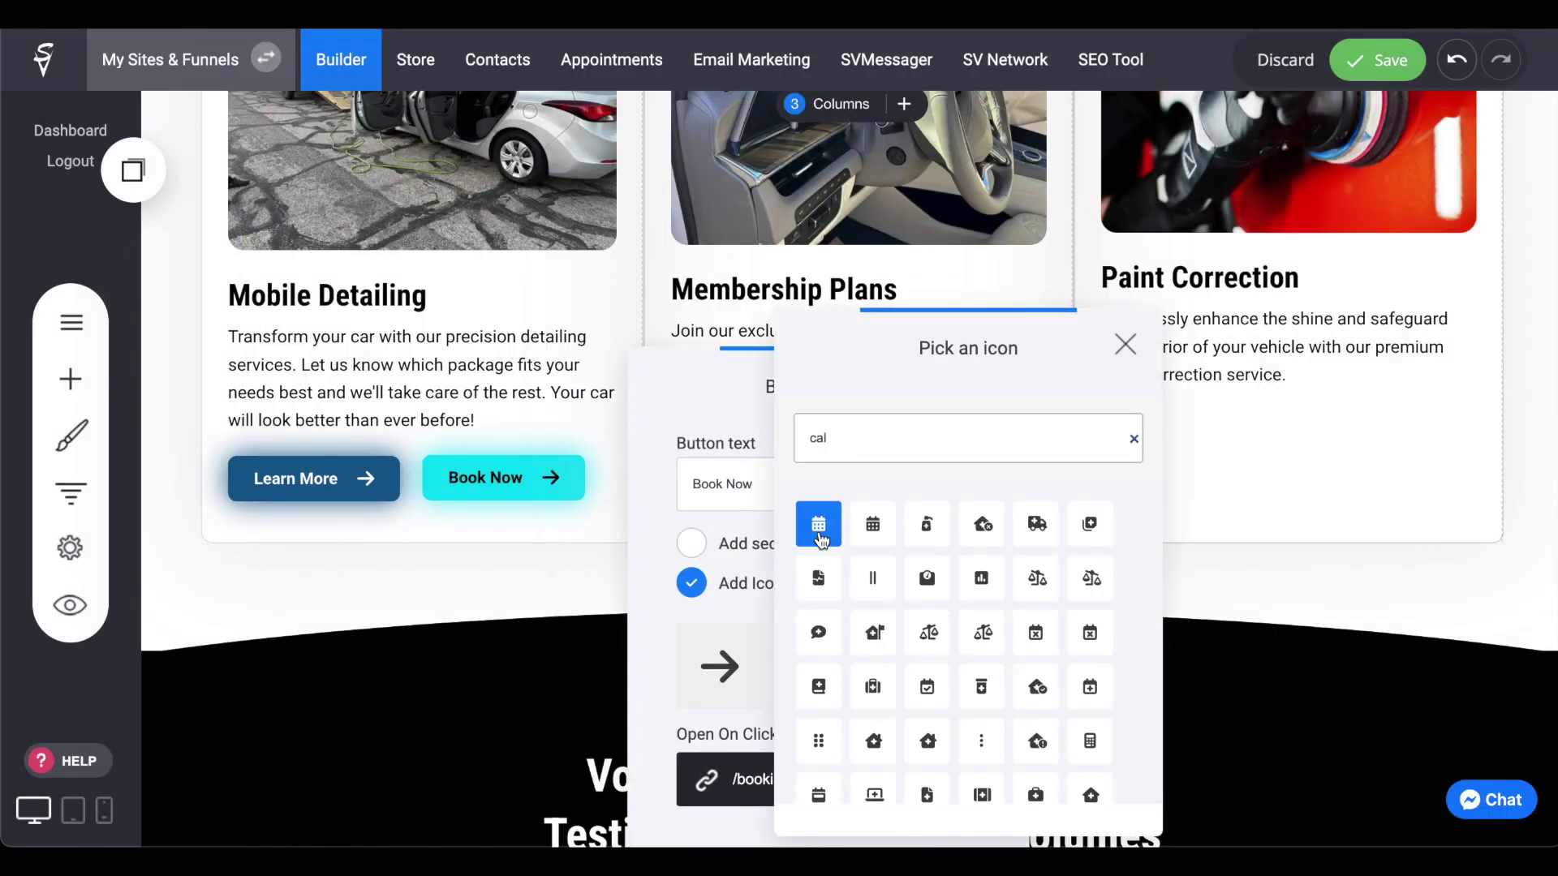
pyautogui.click(820, 537)
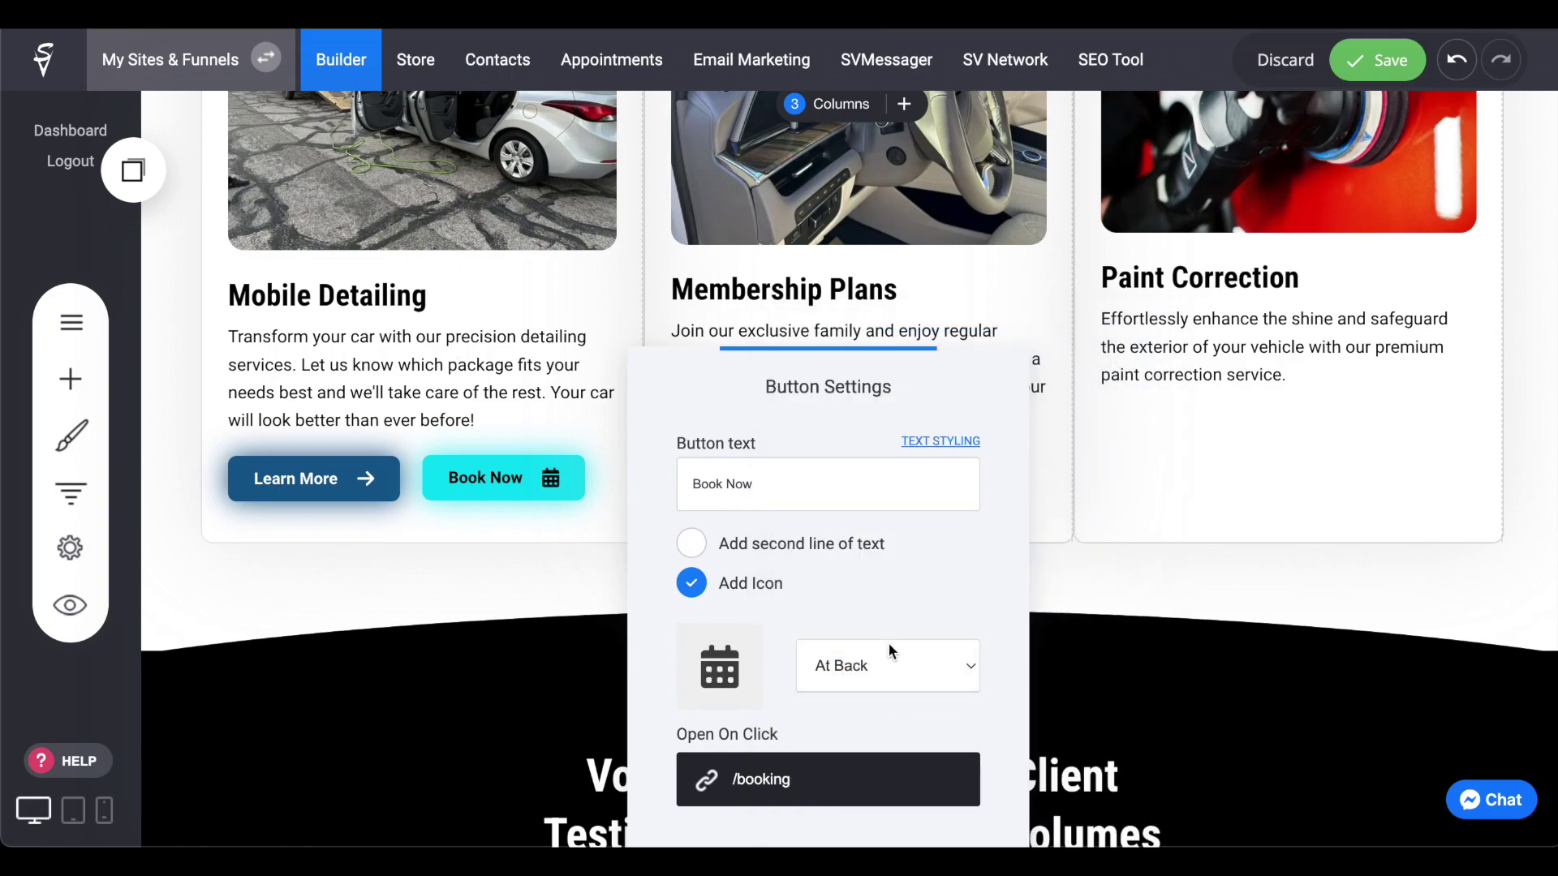
pyautogui.click(883, 666)
# Move the "Learn More" button to the right of "Book Now" and slightly tighten the gap above the two buttons
pyautogui.moveTo(305, 477); pyautogui.dragTo(609, 482)
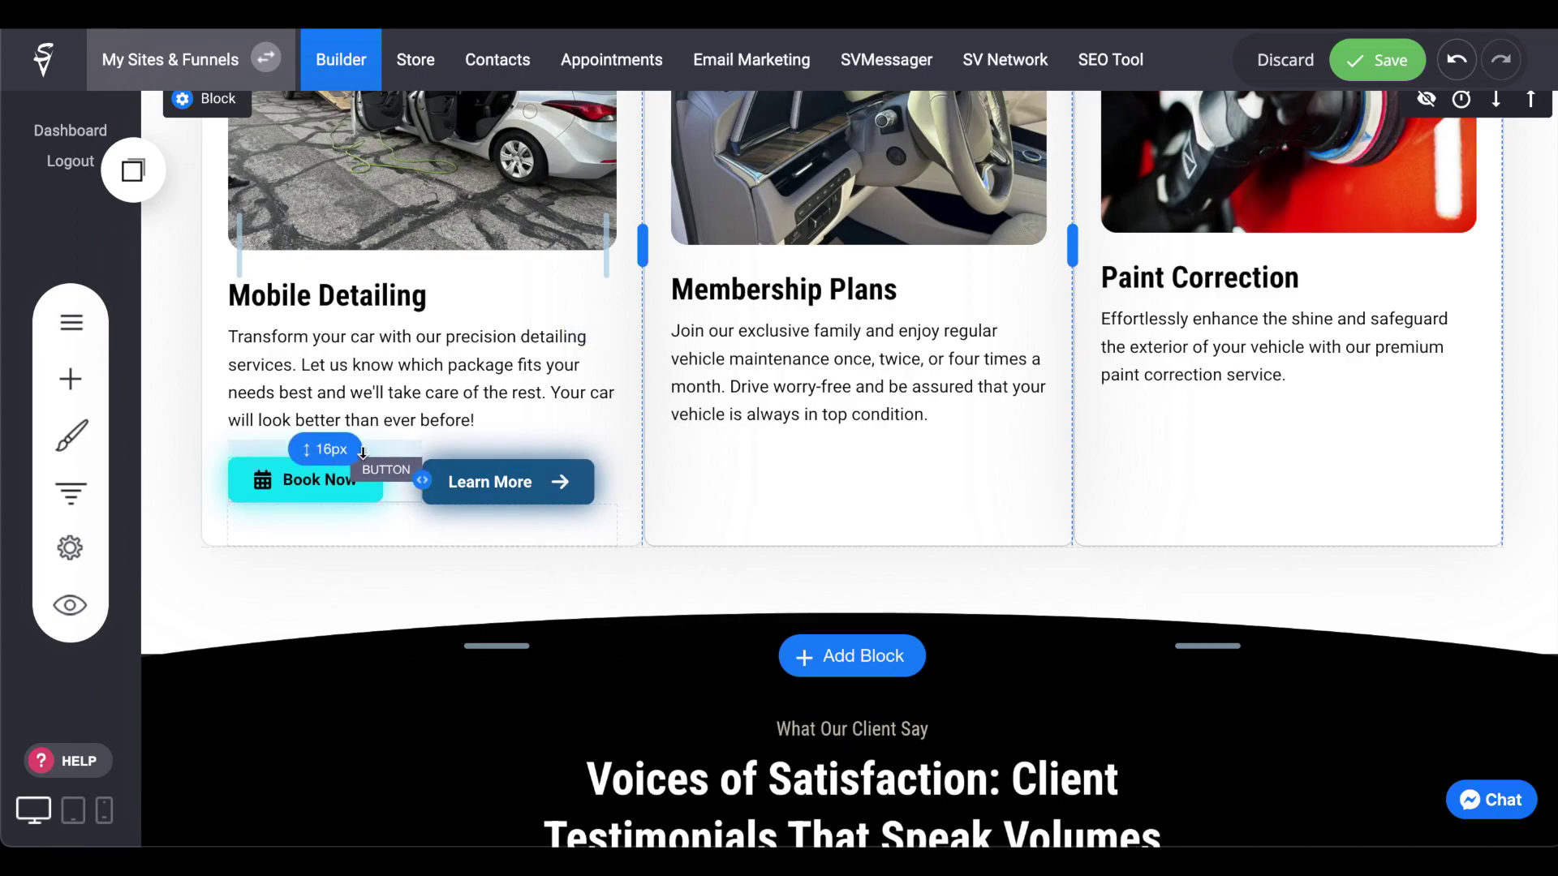
pyautogui.moveTo(466, 449); pyautogui.dragTo(464, 448)
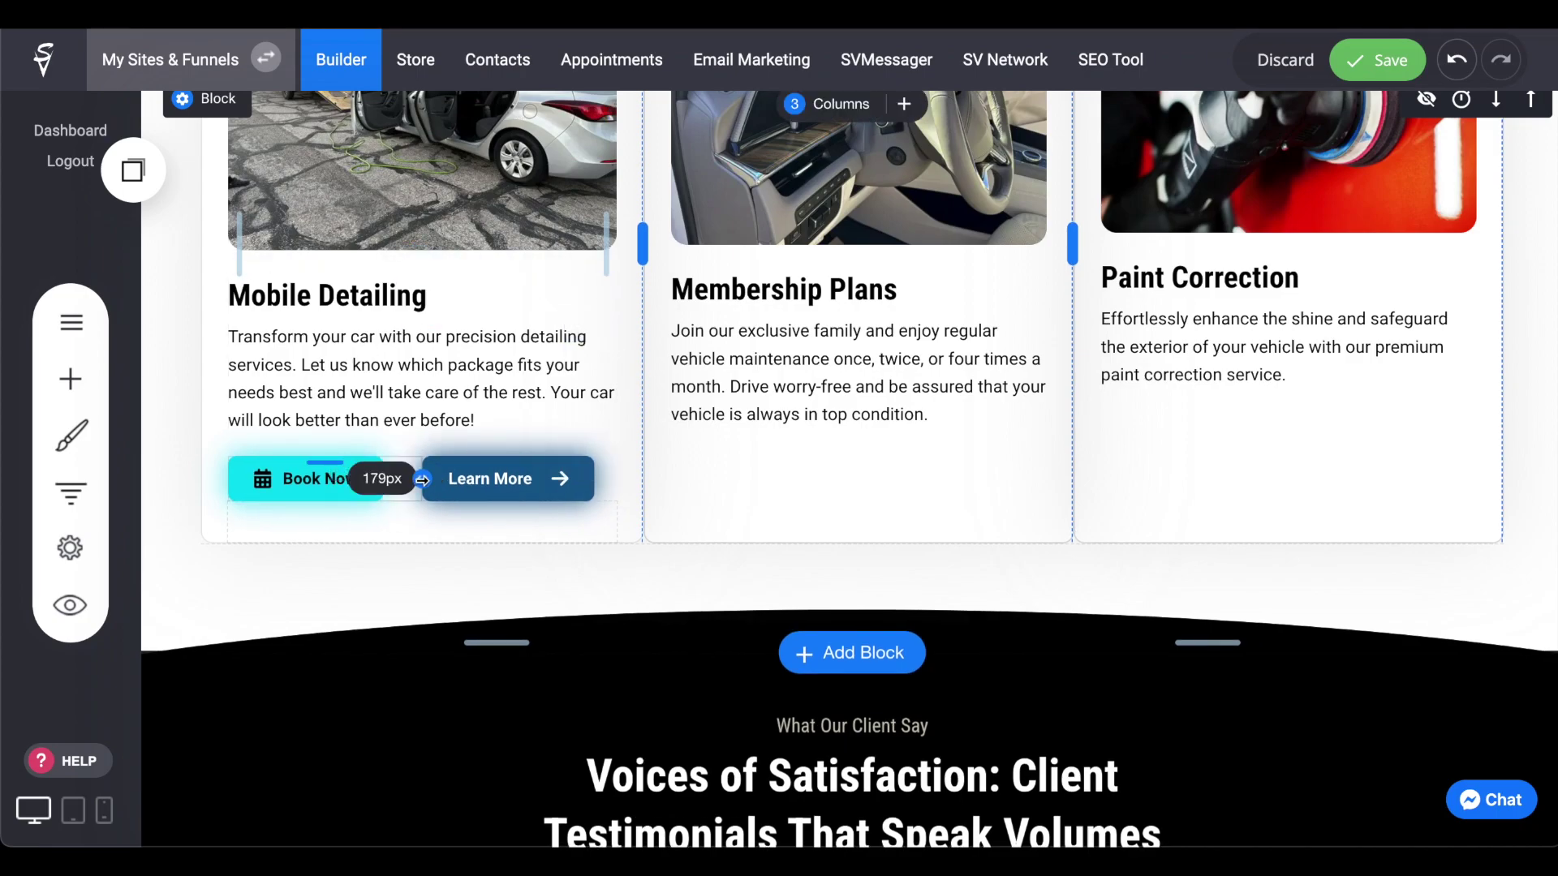
# Copy the "Book Now" and "Learn More" buttons and place them side by side in the Membership Plans card
pyautogui.click(501, 430)
pyautogui.click(133, 170)
pyautogui.moveTo(236, 380); pyautogui.dragTo(730, 462)
pyautogui.click(146, 173)
pyautogui.click(146, 174)
pyautogui.moveTo(229, 438); pyautogui.dragTo(829, 460)
pyautogui.click(816, 411)
pyautogui.click(824, 452)
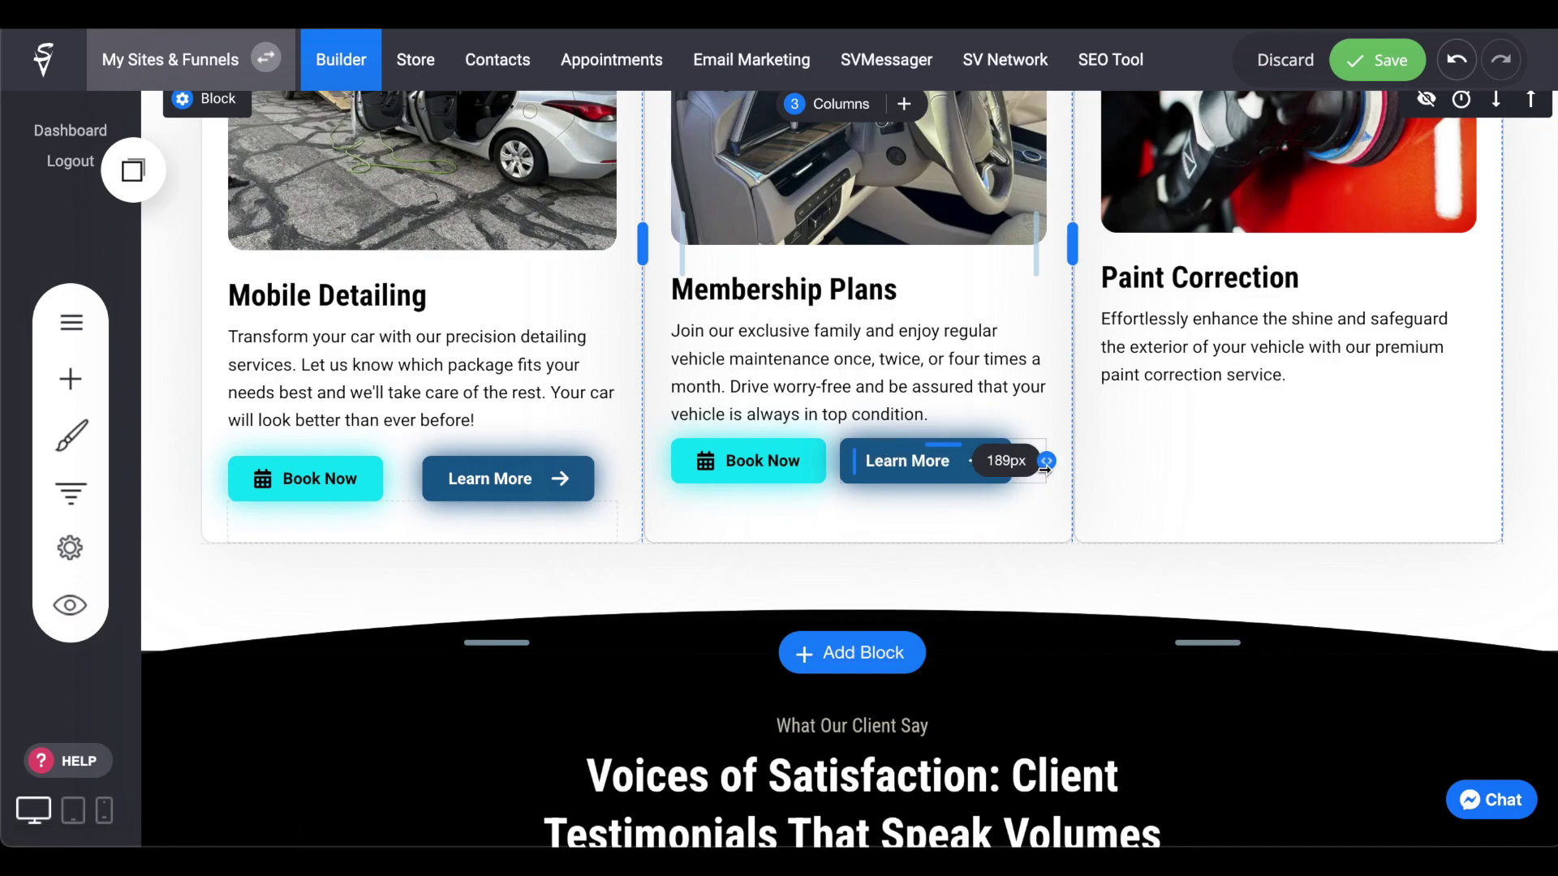
# Place copies of the "Book Now" and "Learn More" buttons side by side in the Paint Correction card
pyautogui.click(136, 174)
pyautogui.moveTo(230, 438)
pyautogui.mouseDown()
pyautogui.moveTo(382, 463)
pyautogui.moveTo(1177, 430)
pyautogui.mouseUp()
pyautogui.click(134, 172)
pyautogui.moveTo(227, 377)
pyautogui.mouseDown()
pyautogui.moveTo(1441, 402)
pyautogui.moveTo(1343, 442)
pyautogui.mouseUp()
# Shorten the Membership Plans and Mobile Detailing images to match the height of the Paint Correction image
pyautogui.scroll(4, 389, 249)
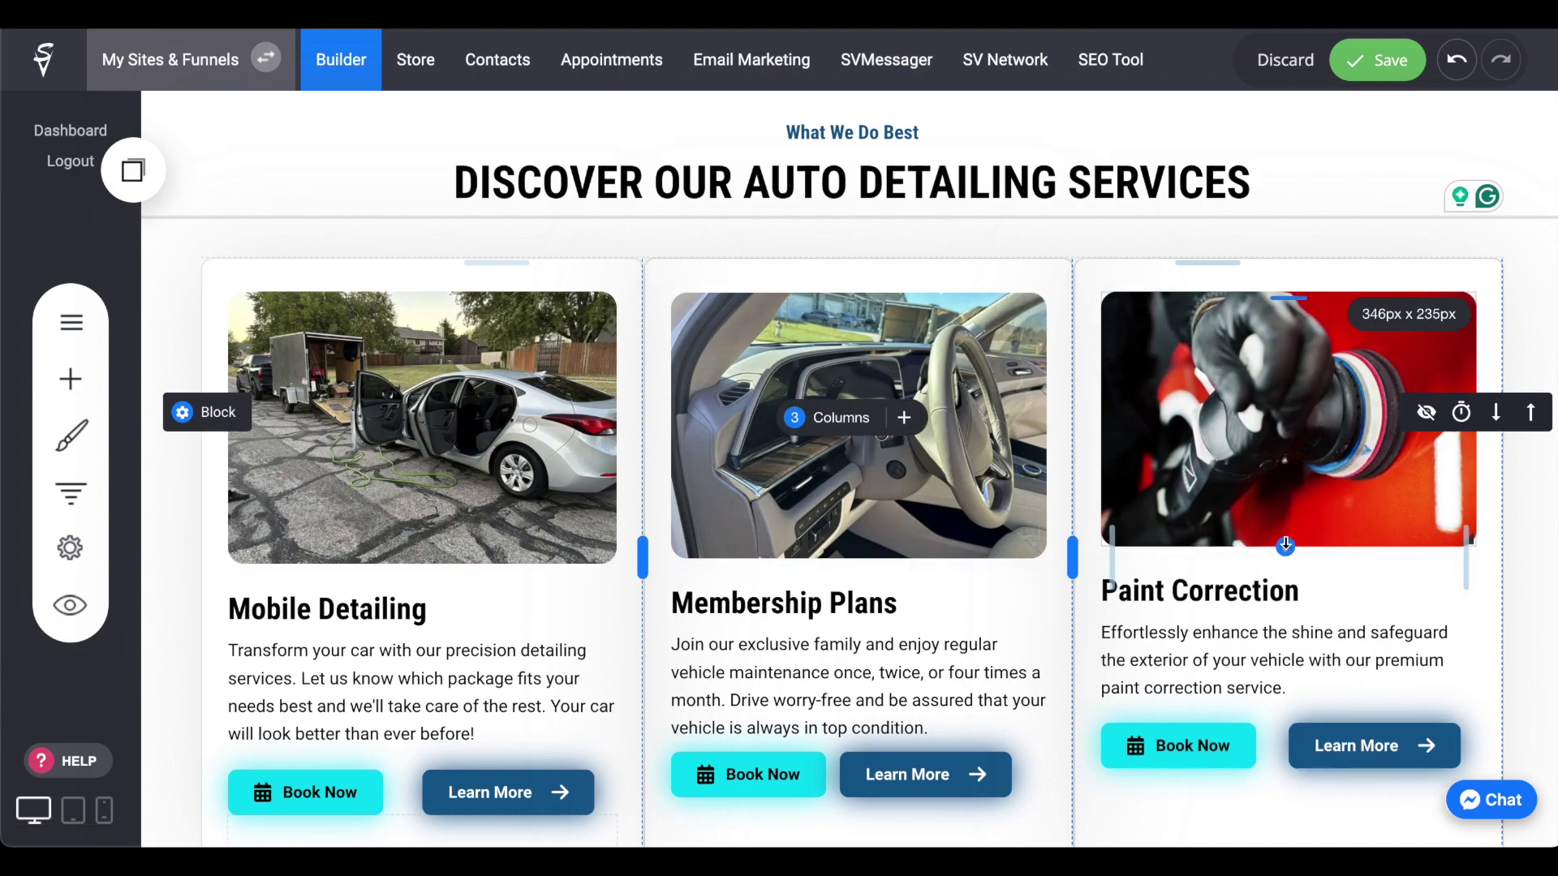
pyautogui.moveTo(858, 552); pyautogui.dragTo(856, 546)
pyautogui.moveTo(418, 561); pyautogui.dragTo(439, 542)
# Extend the card headings to "Paint Correction Services" and "Mobile Detailing Service"
pyautogui.scroll(-2, 655, 368)
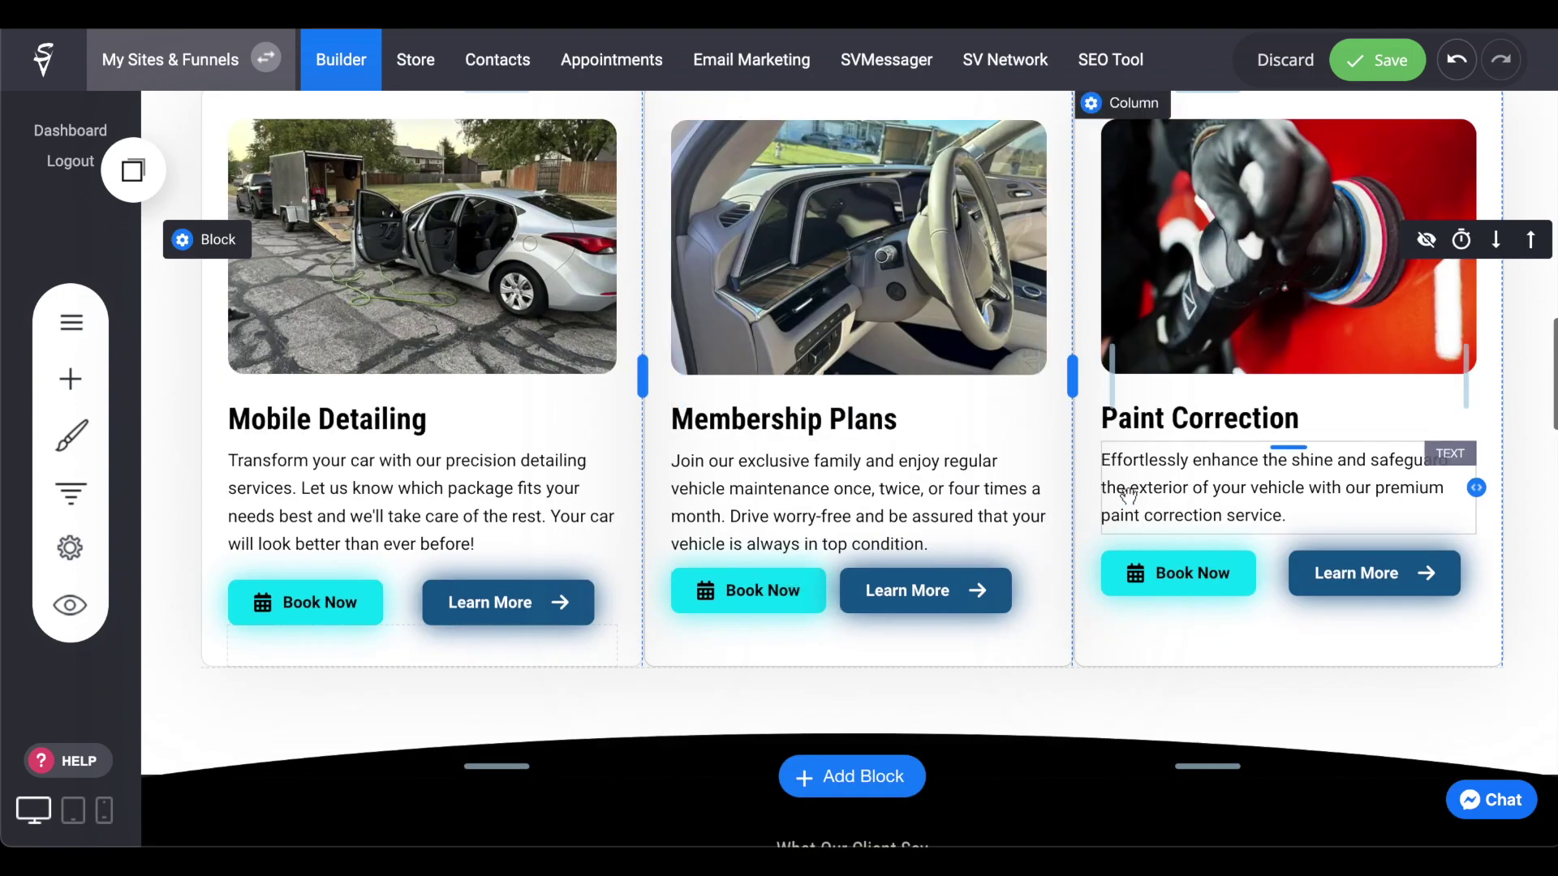
pyautogui.click(1296, 419)
pyautogui.click(447, 425)
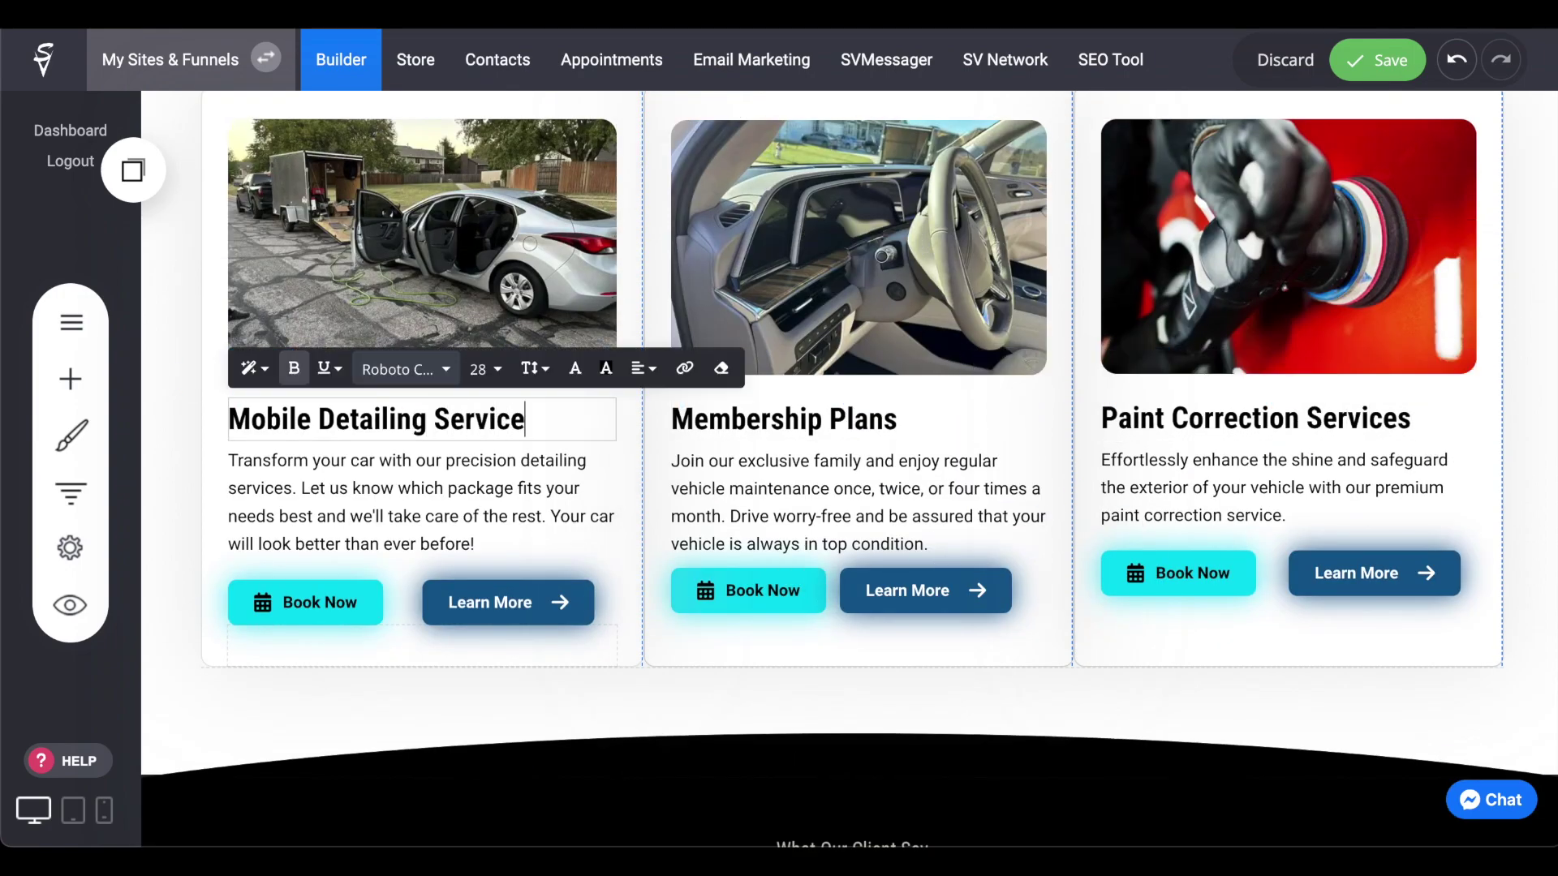
# Add "Looking for a paint correction service? Contact Us!" to the end of the Paint Correction Services description
pyautogui.scroll(-3, 689, 593)
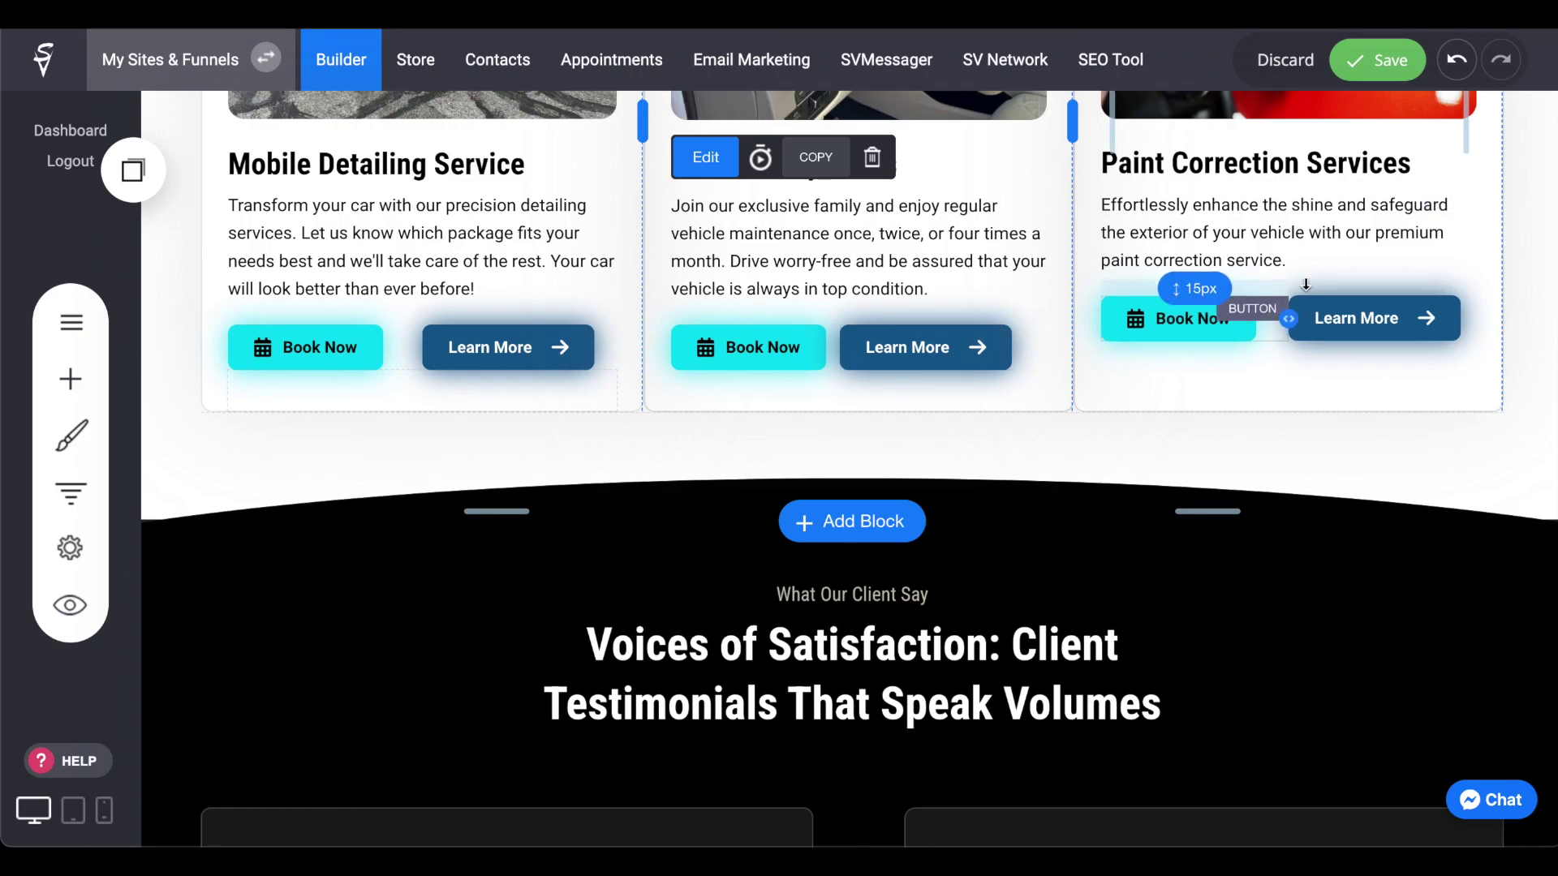
pyautogui.click(1312, 259)
pyautogui.write('Looking for a paint correctio')
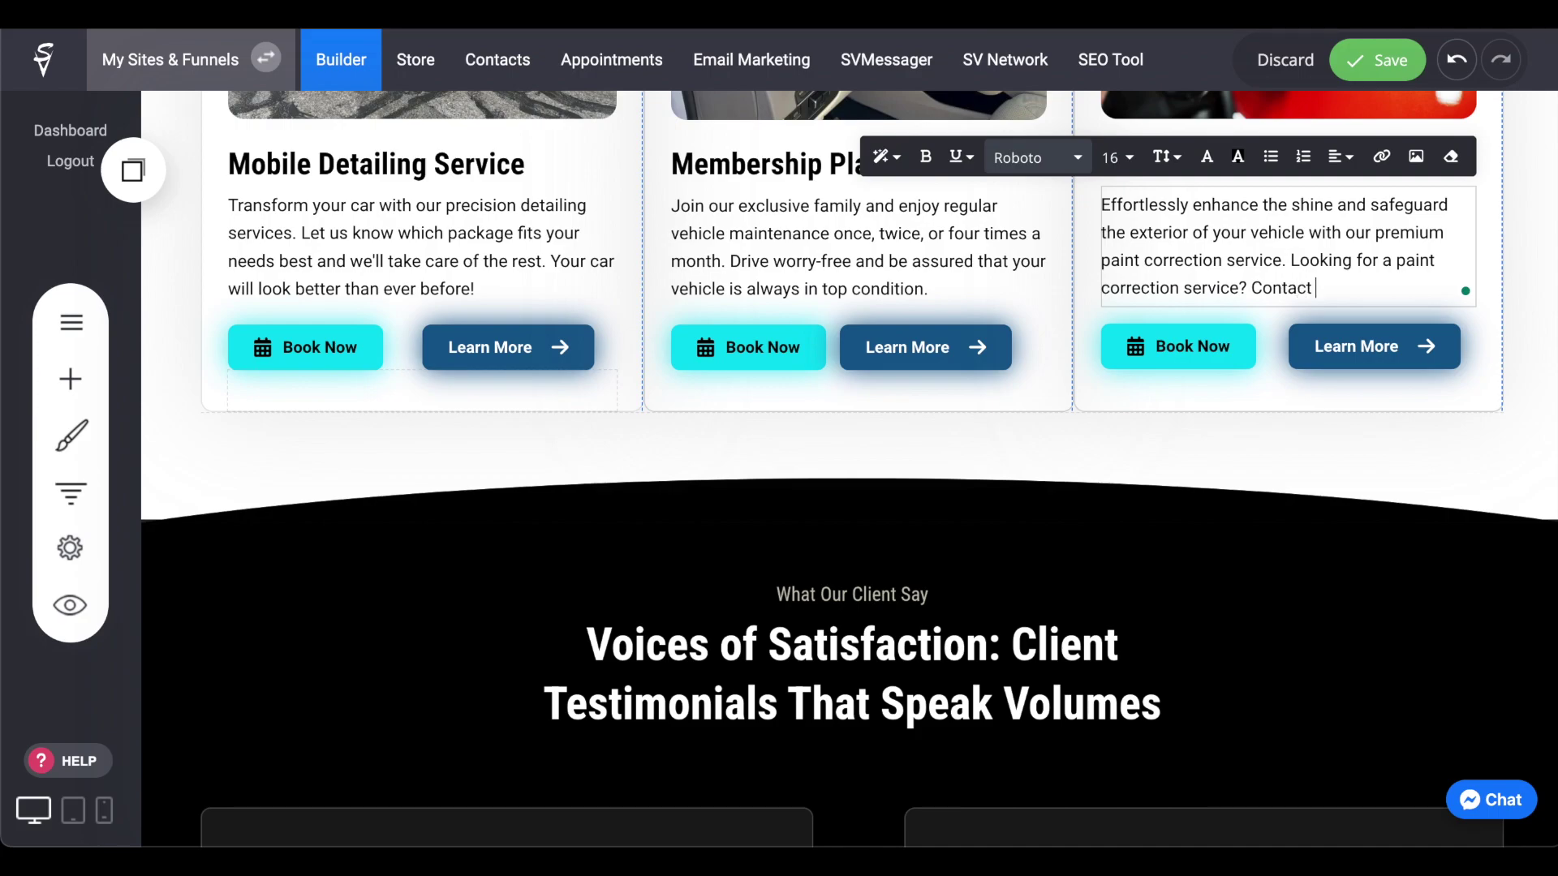
pyautogui.write('n service? Contact Us!')
pyautogui.click(1210, 431)
# Recolour the "What Our Client Say" line above the testimonials heading with the cyan global colour
pyautogui.scroll(5, 812, 406)
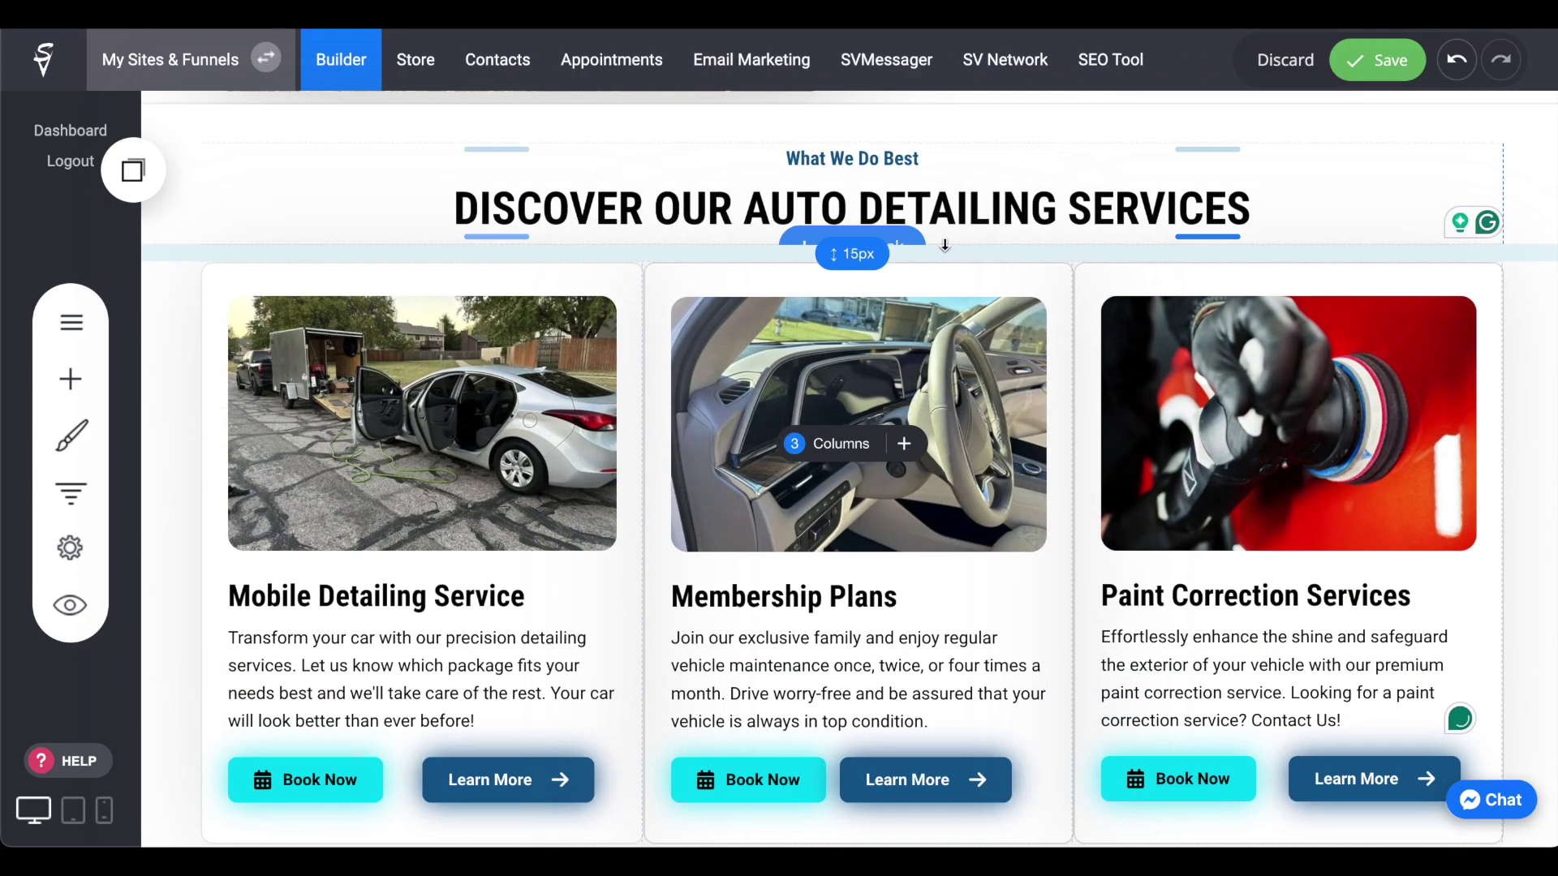
pyautogui.scroll(-8, 733, 175)
pyautogui.tripleClick(730, 362)
pyautogui.click(545, 320)
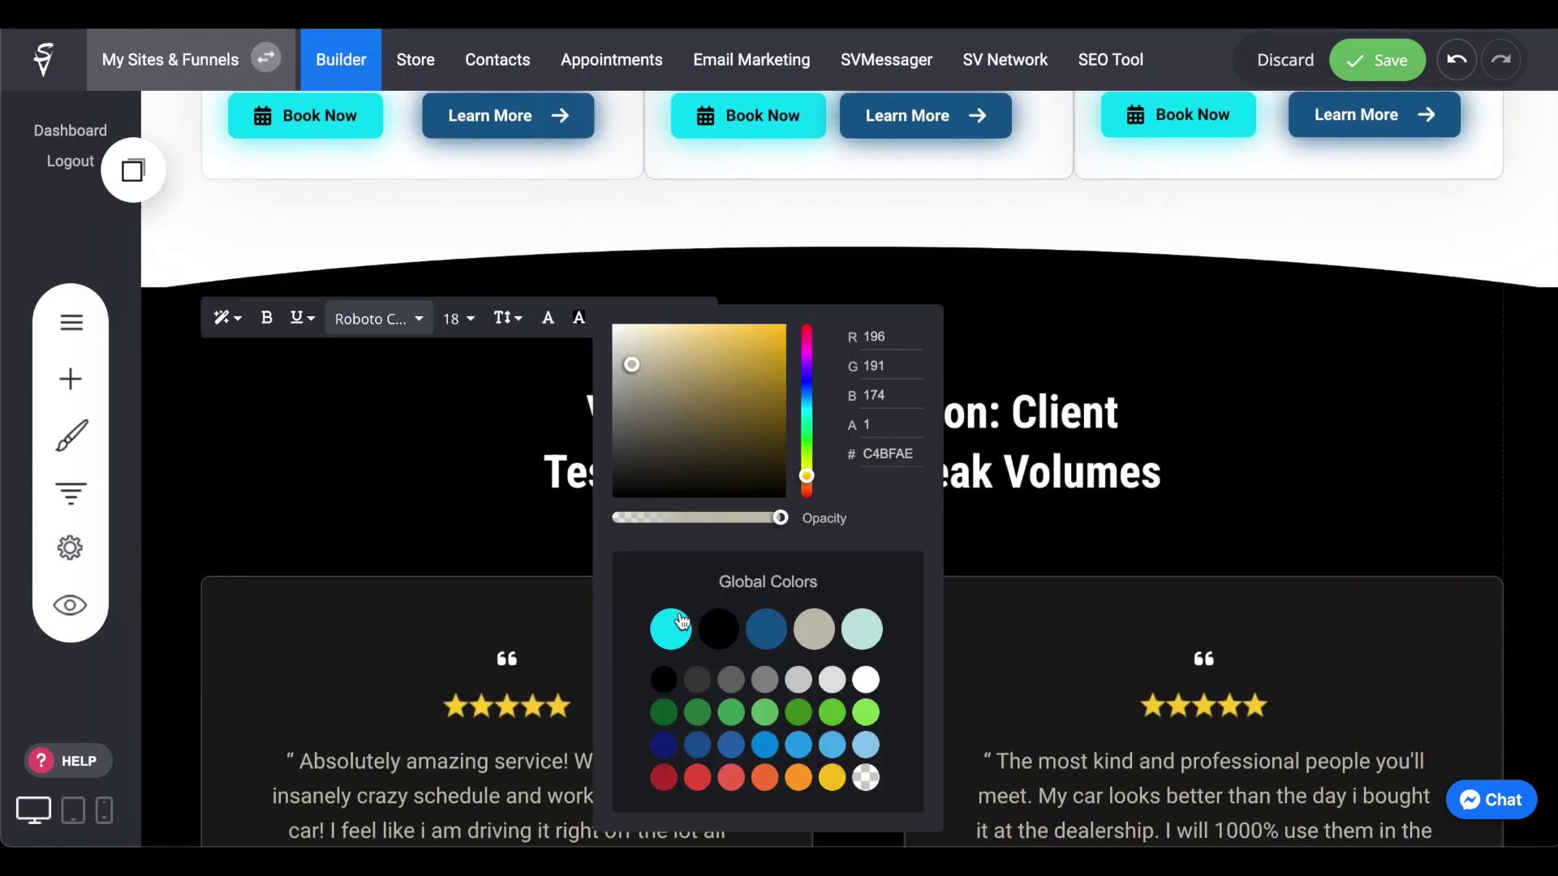
pyautogui.click(667, 626)
pyautogui.click(568, 535)
# Retitle the testimonials heading "OUR REVIEWS: CLIENT TESTIMONIALS THAT SPEAK VOLUMES!" and widen it to the full column
pyautogui.click(571, 423)
pyautogui.write('HEAR IT FROM OUR CLIENTS: CLIENT')
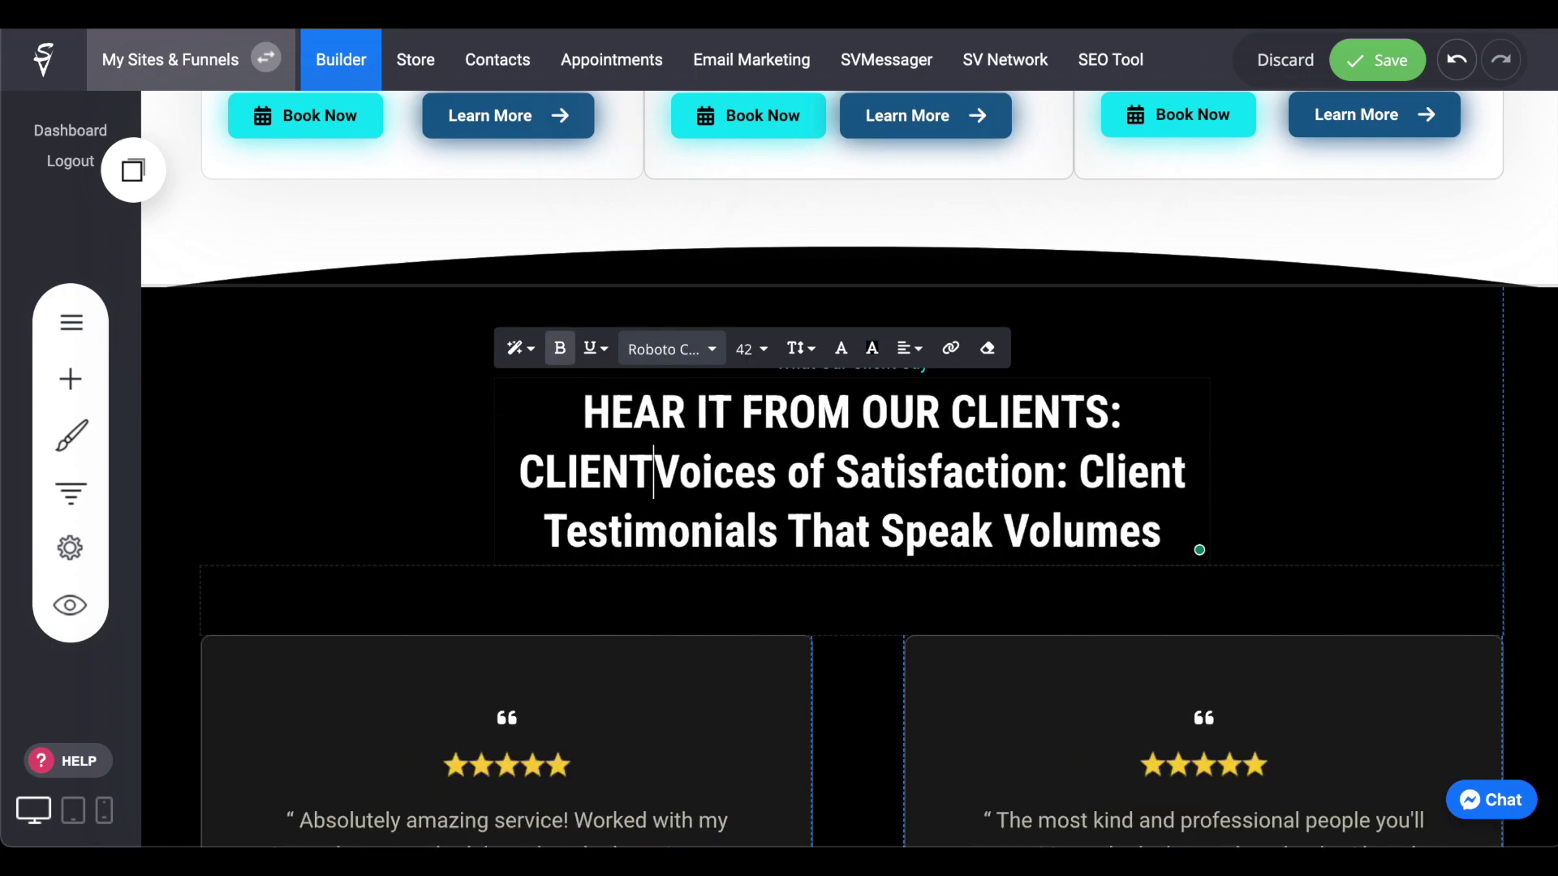
pyautogui.write('OUR REVIEW')
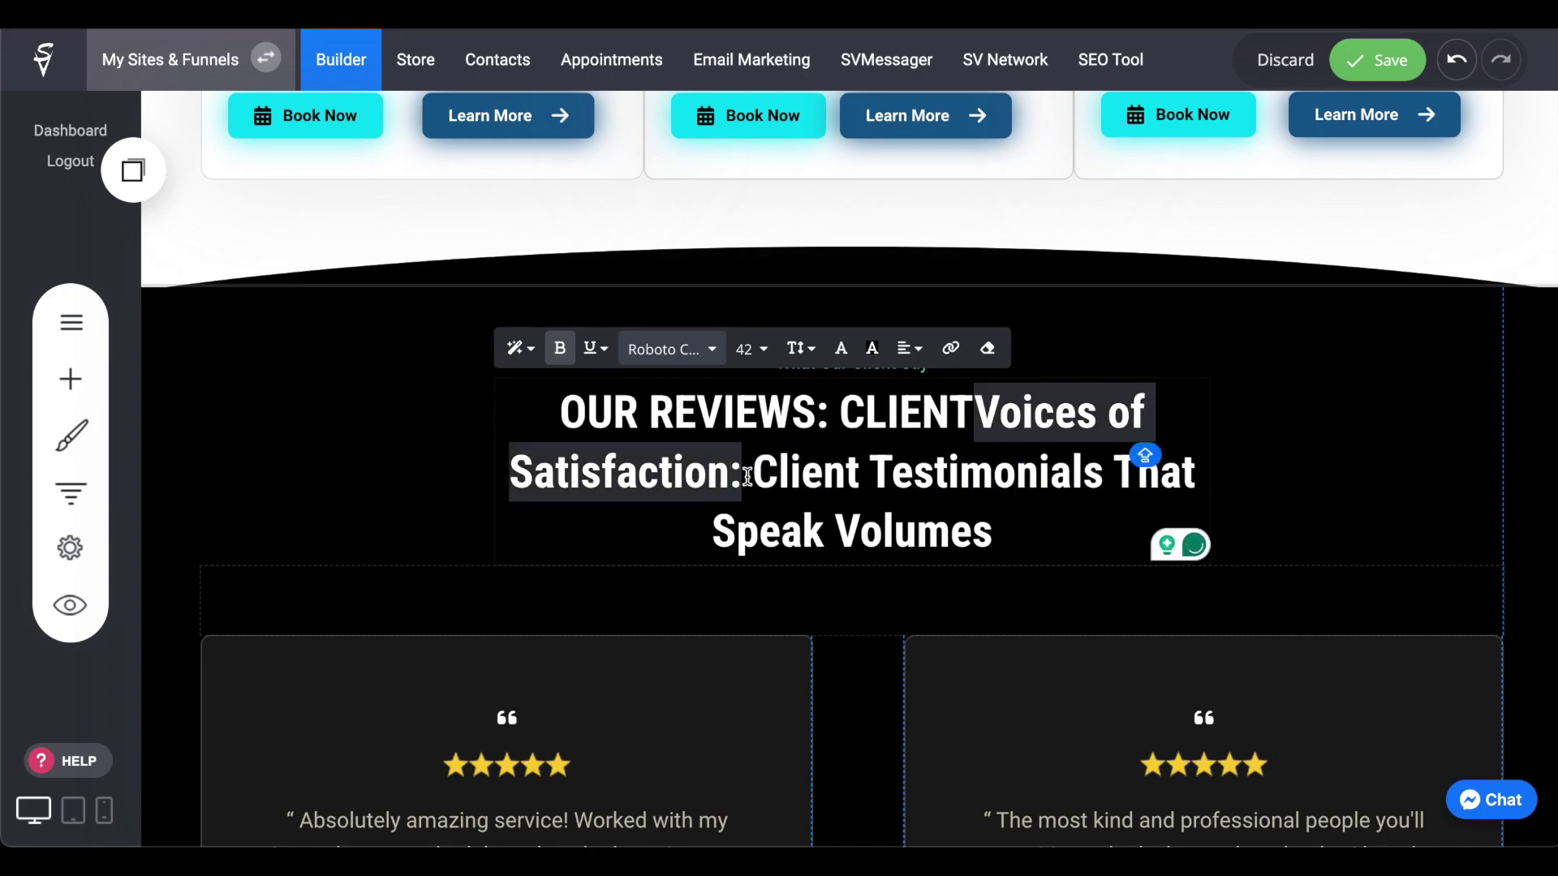
pyautogui.moveTo(746, 477); pyautogui.dragTo(866, 476)
pyautogui.press('BackSpace')
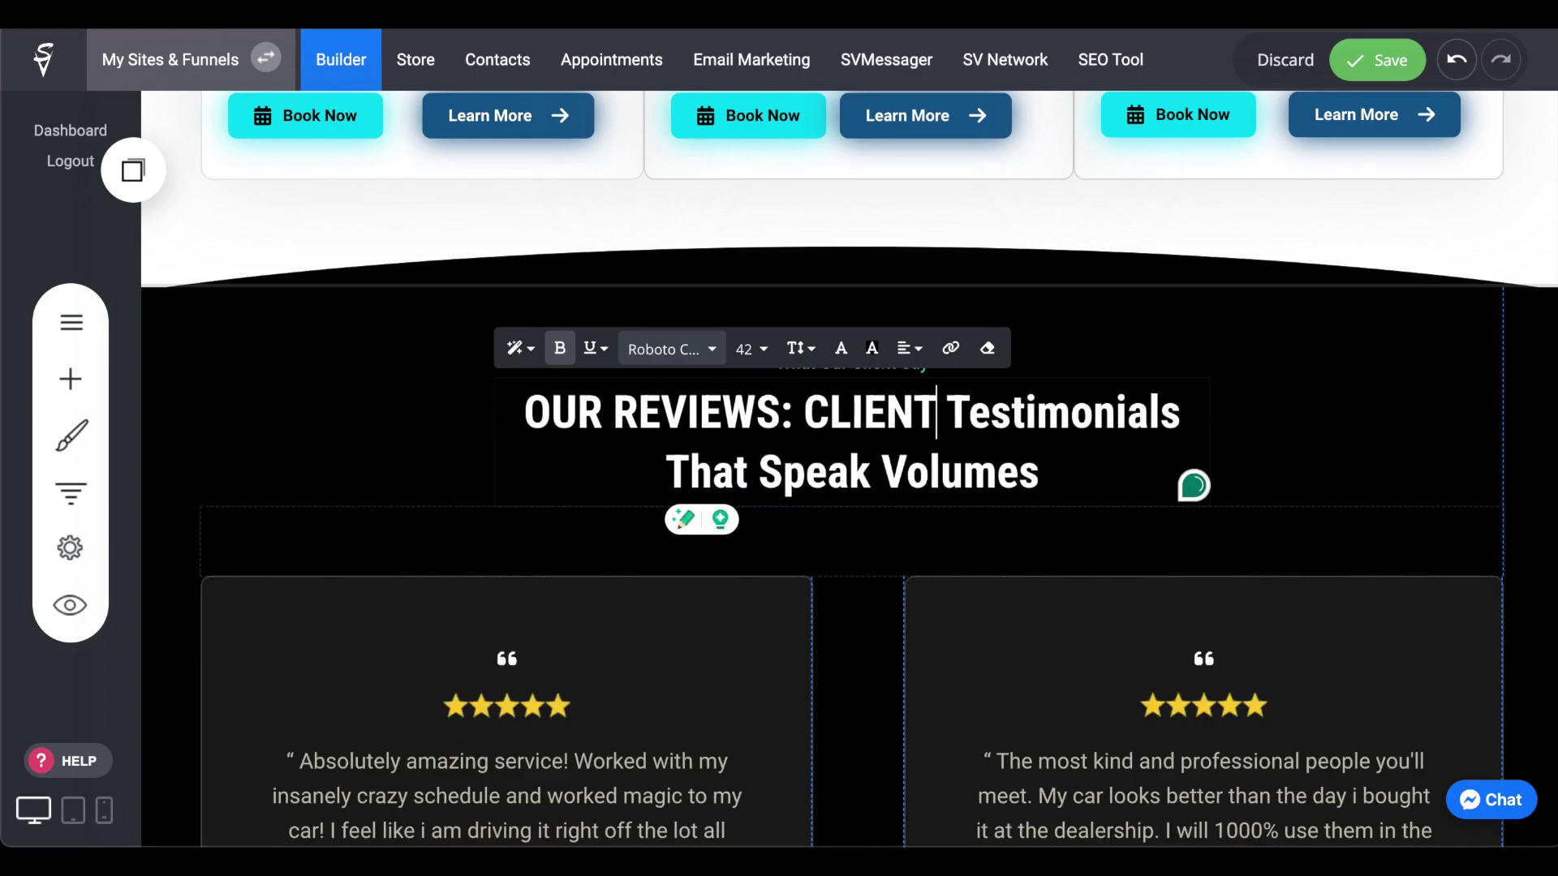
pyautogui.write('TESTIMONAILS THAT')
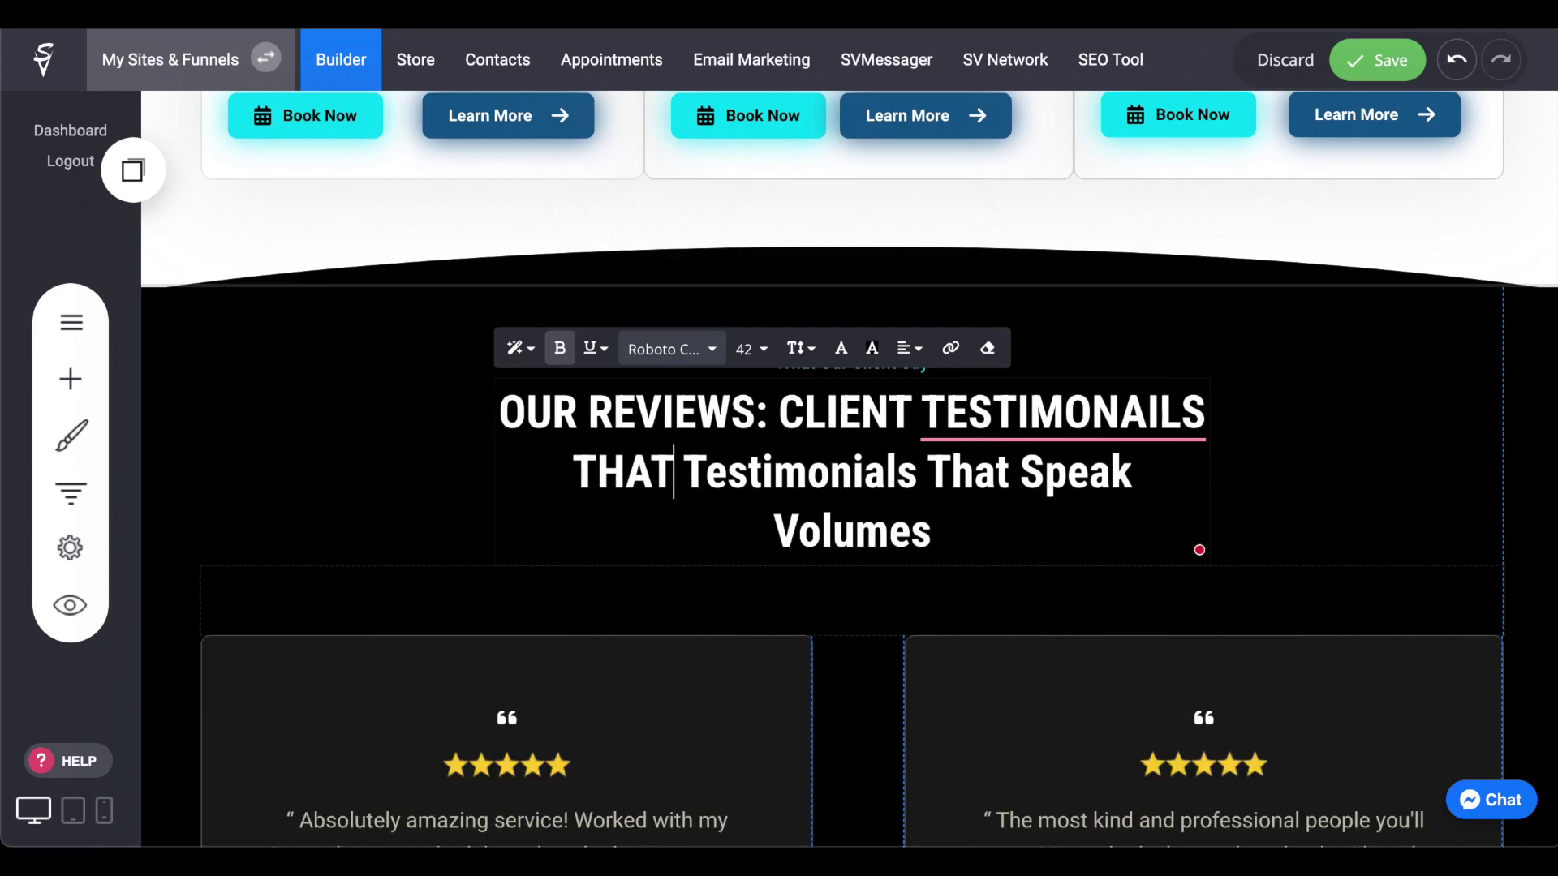
pyautogui.moveTo(977, 474); pyautogui.dragTo(1038, 531)
pyautogui.press('BackSpace')
pyautogui.press('BackSpace')
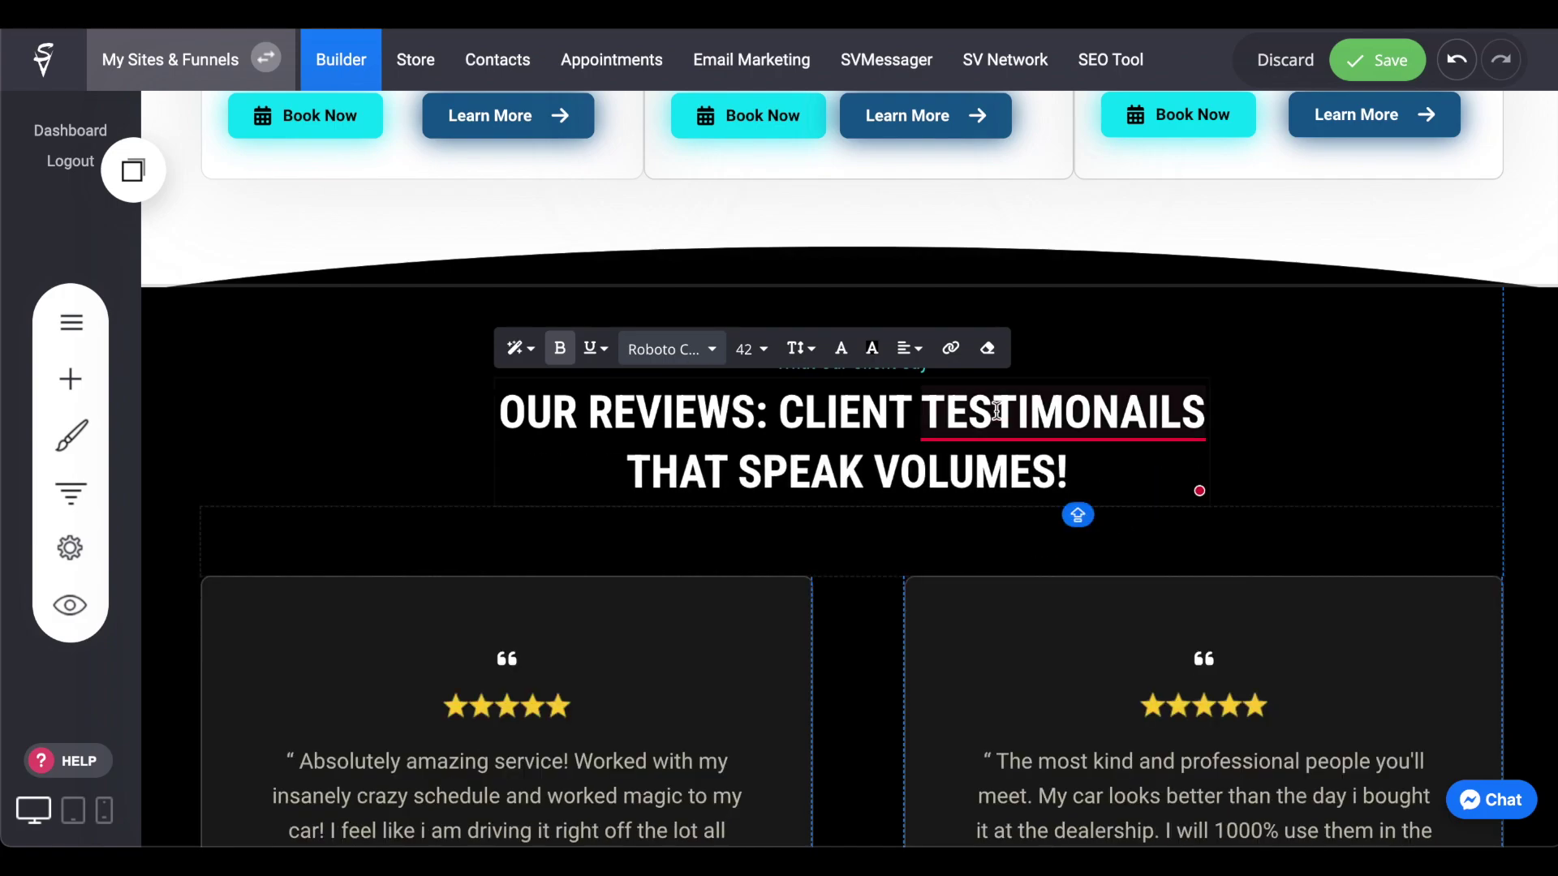
pyautogui.click(623, 475)
pyautogui.press('BackSpace')
pyautogui.click(1309, 388)
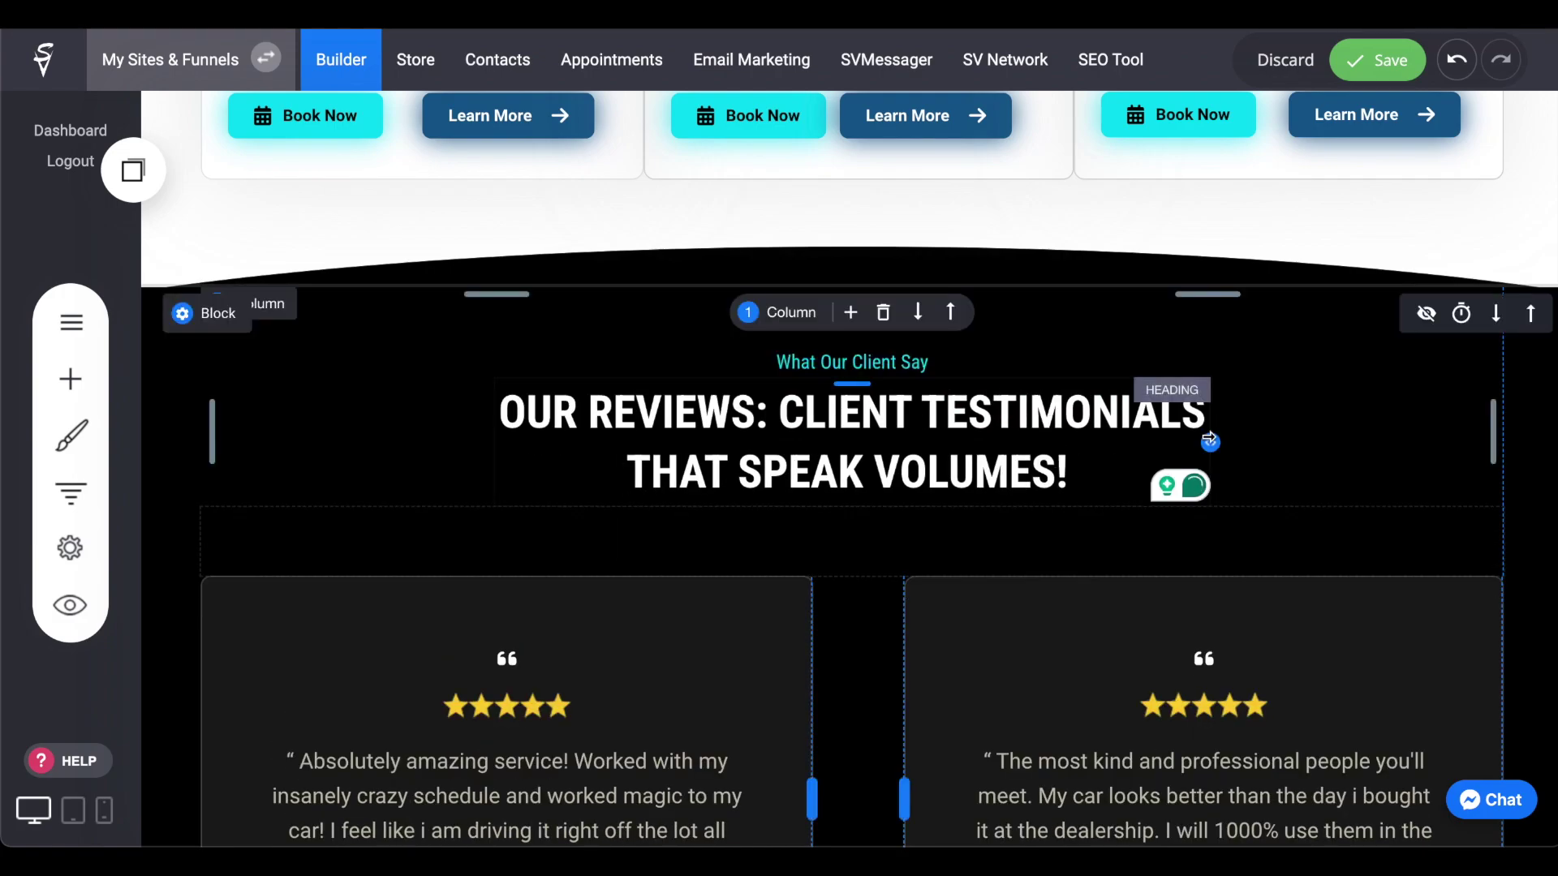
pyautogui.moveTo(1209, 443); pyautogui.dragTo(1502, 443)
# Inspect the "Why Choose Parkers?" heading block and the benefits block above the contact section, and hide both again
pyautogui.scroll(-10, 995, 492)
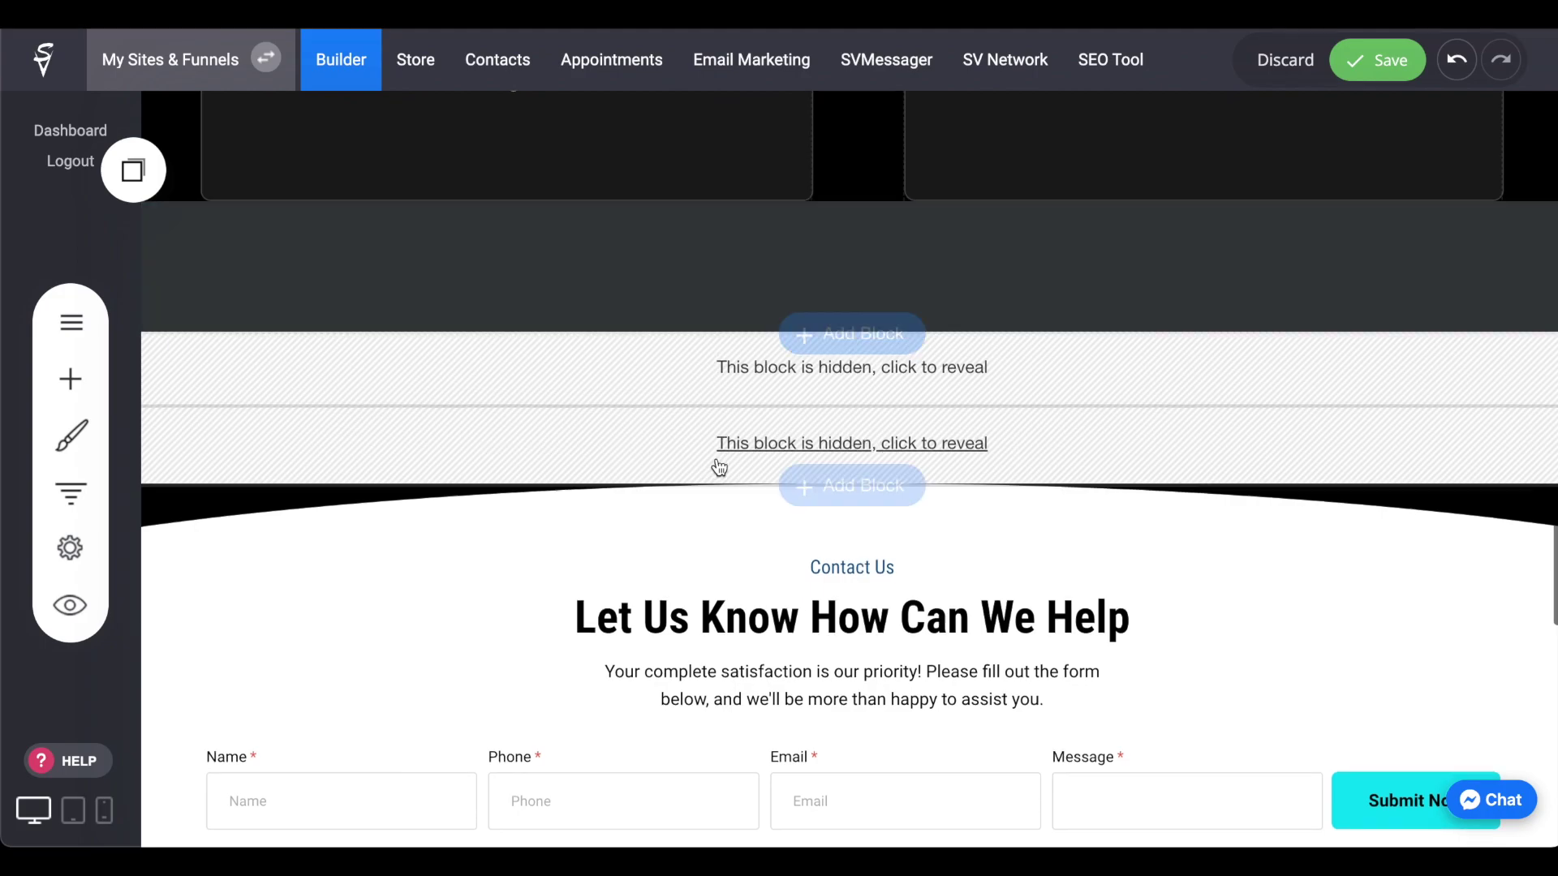
pyautogui.scroll(-15, 700, 466)
pyautogui.scroll(15, 706, 340)
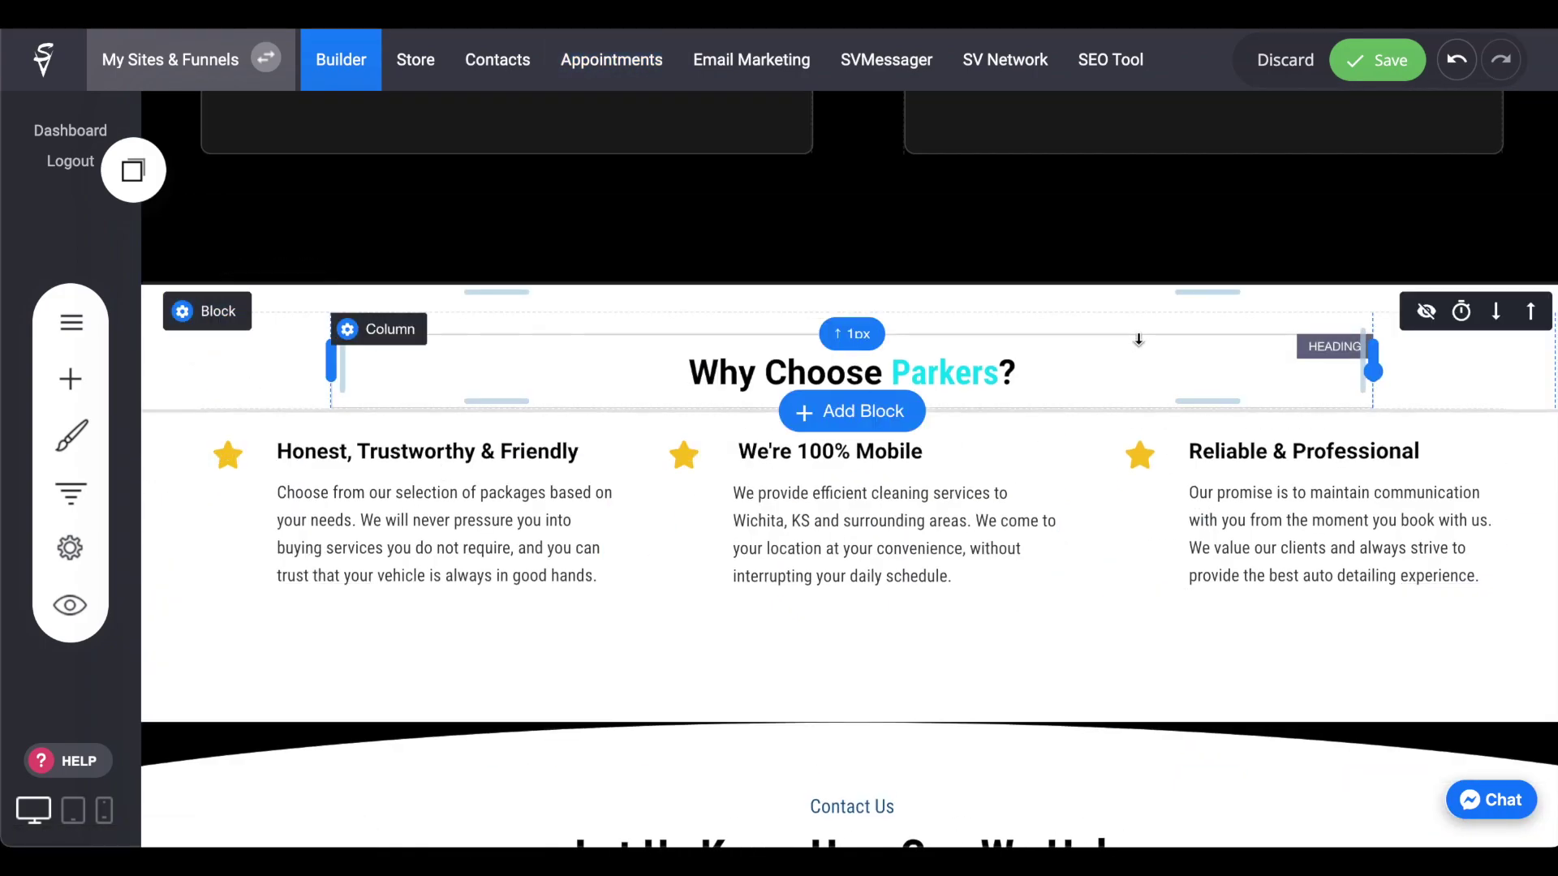
pyautogui.click(1426, 311)
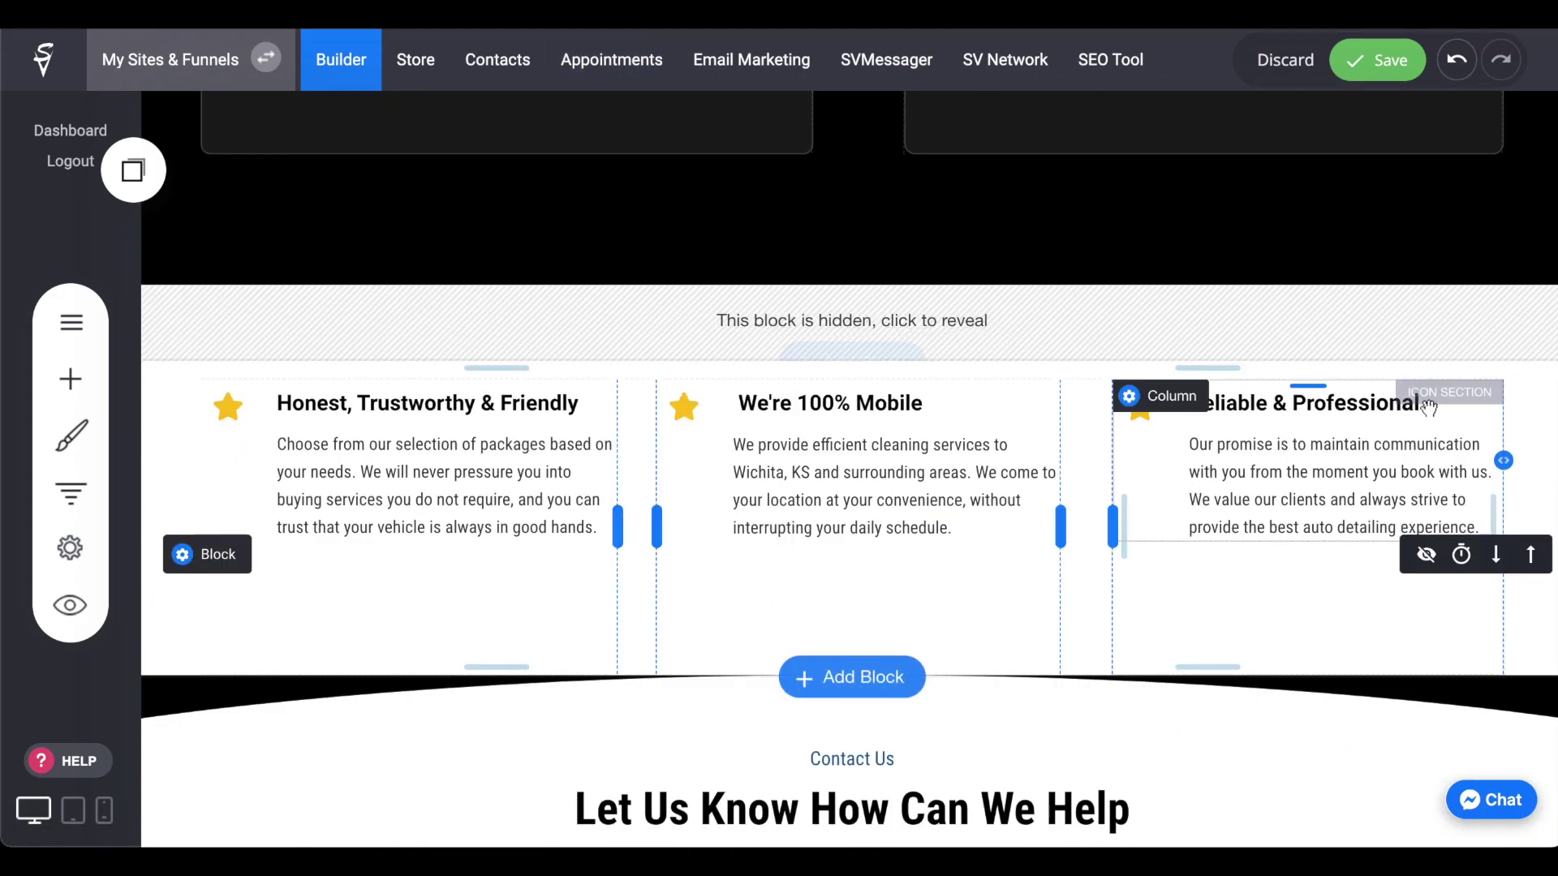
pyautogui.click(1425, 549)
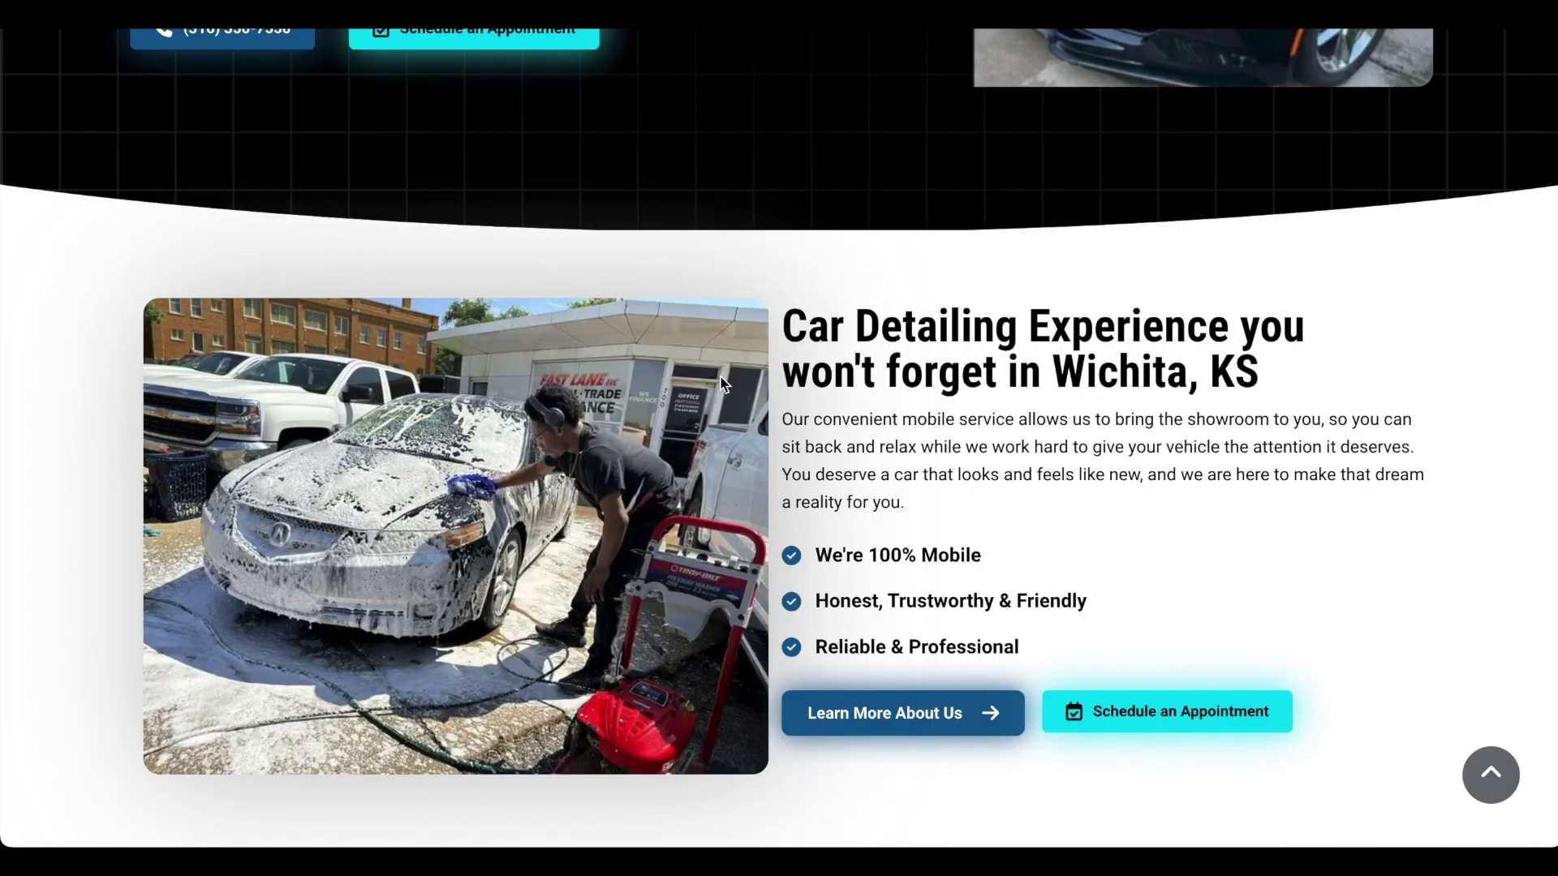
# Review the live home page's sections, buttons and spacing
pyautogui.scroll(8, 719, 375)
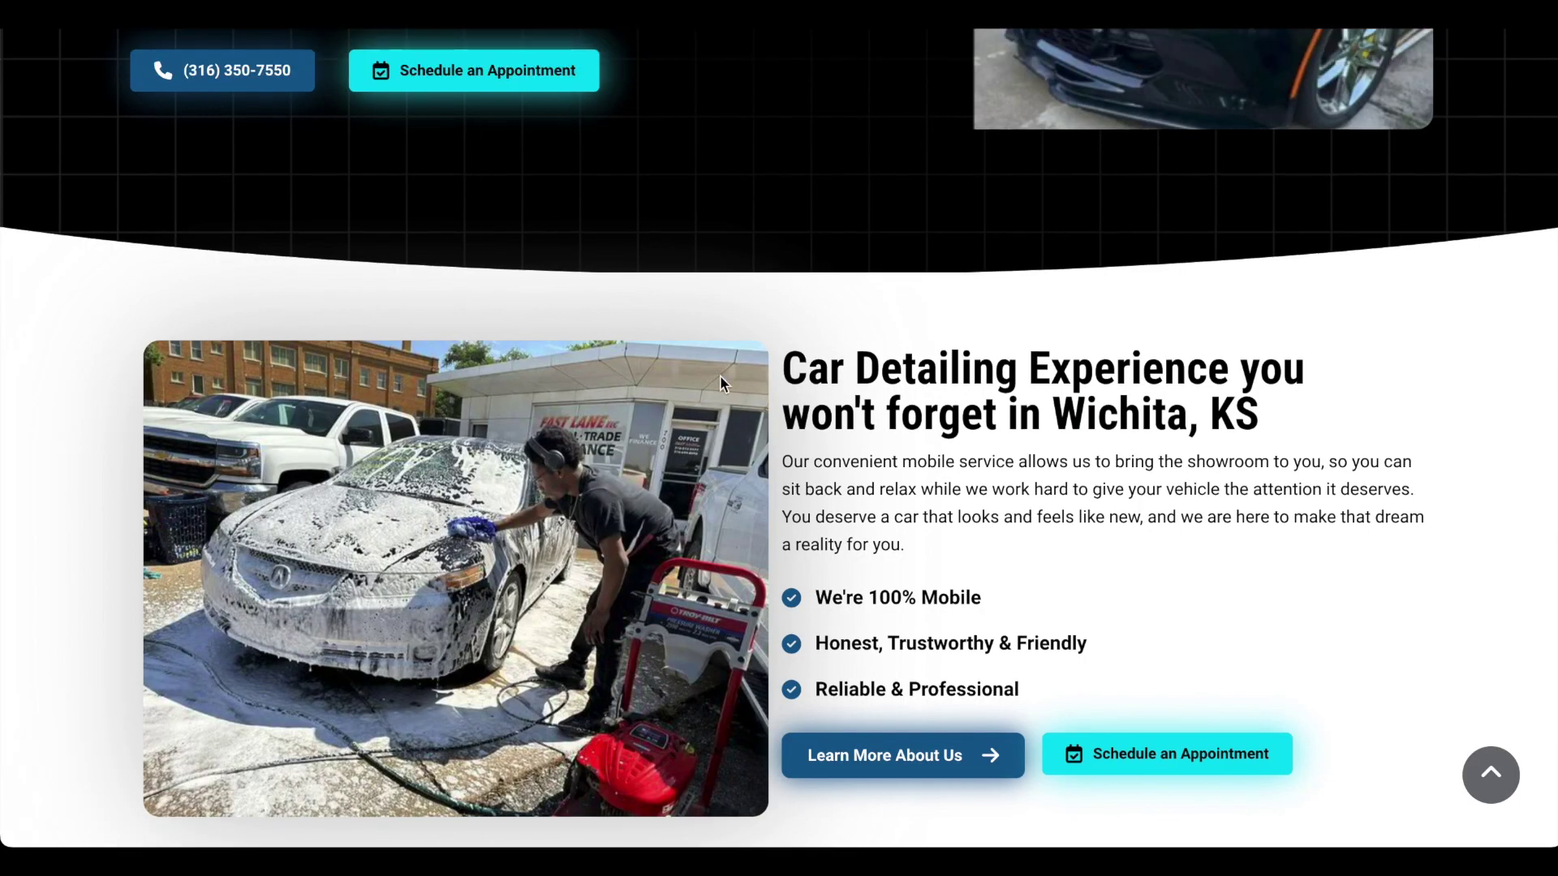
pyautogui.scroll(-13, 719, 375)
pyautogui.scroll(-10, 720, 378)
pyautogui.scroll(12, 720, 357)
pyautogui.scroll(-5, 727, 343)
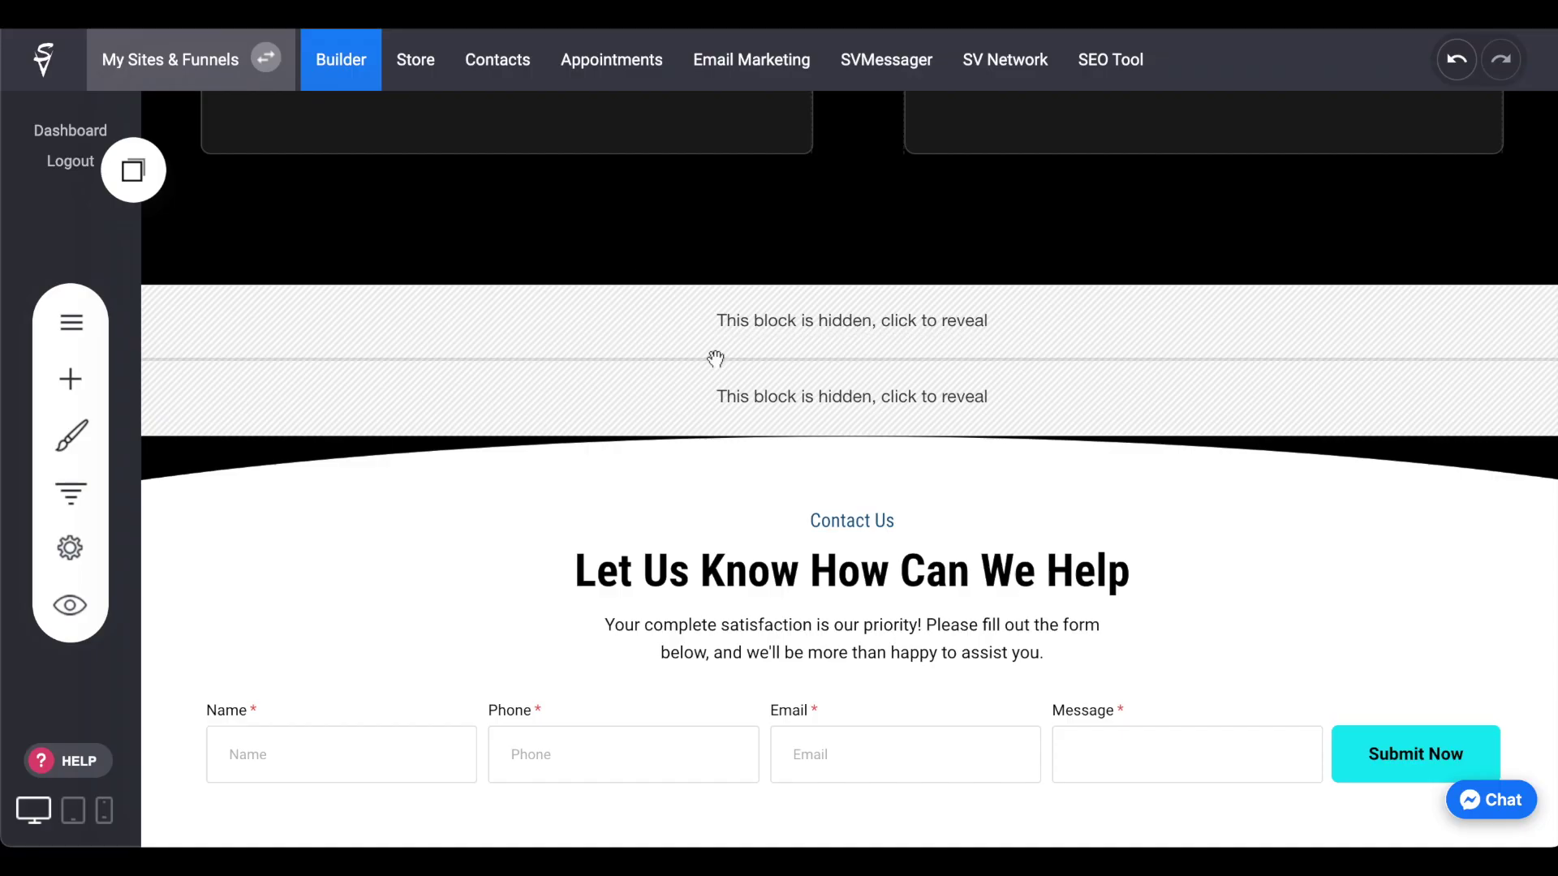
# Copy the three-card services block and place the copy directly below the original
pyautogui.scroll(6, 712, 354)
pyautogui.scroll(3, 247, 414)
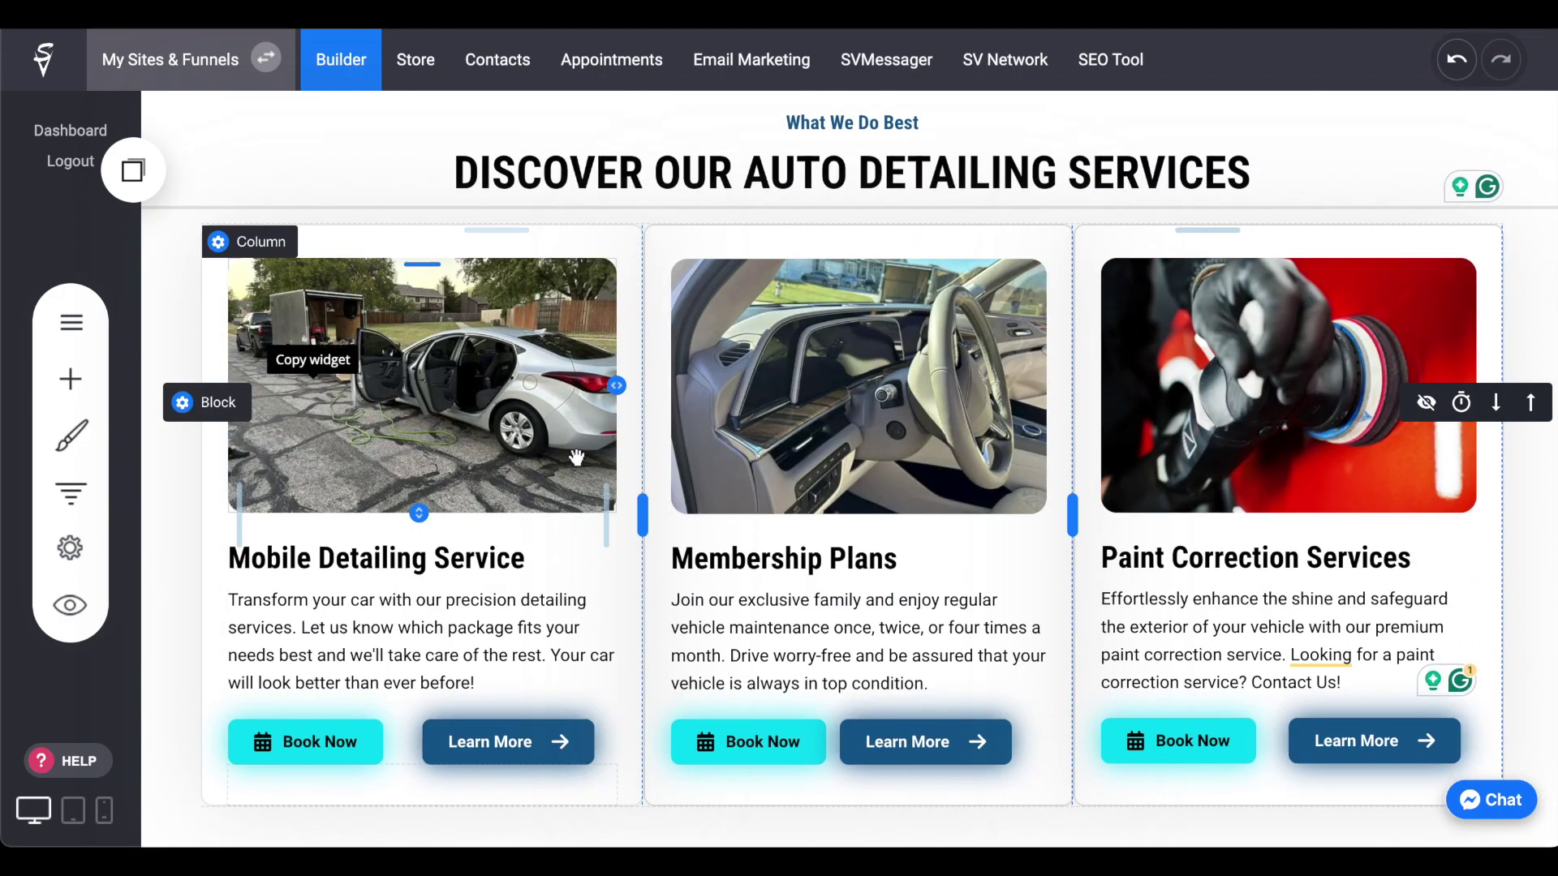
pyautogui.click(313, 403)
pyautogui.scroll(-6, 313, 404)
pyautogui.click(133, 170)
pyautogui.moveTo(234, 379); pyautogui.dragTo(601, 358)
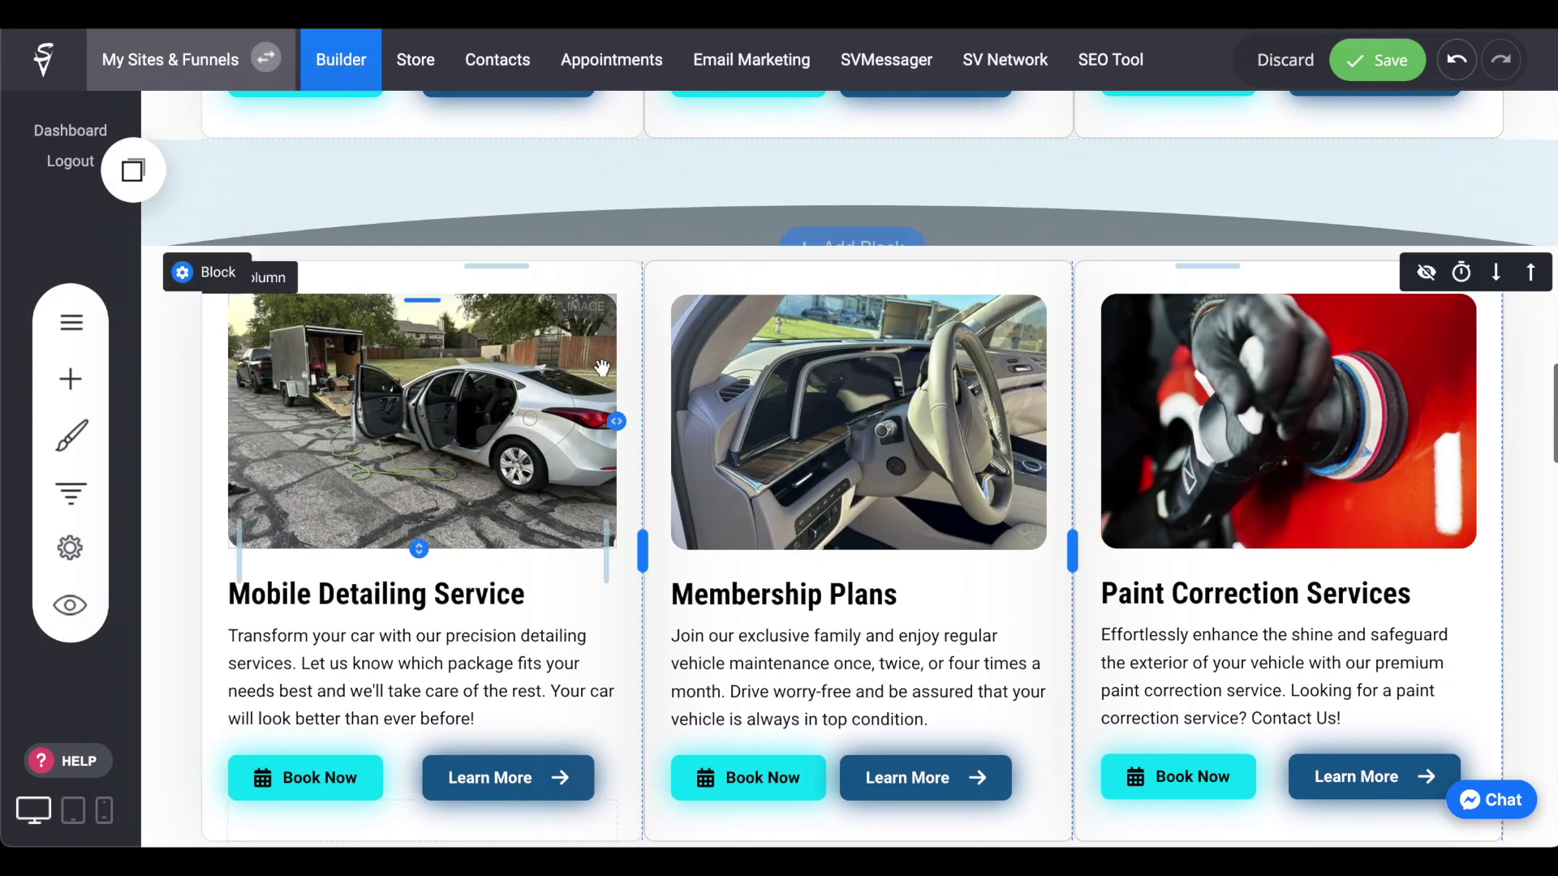
# Add an image gallery above the cards in the copied block and open the "image 2" folder for its pictures
pyautogui.click(900, 272)
pyautogui.scroll(-5, 336, 519)
pyautogui.moveTo(216, 532); pyautogui.dragTo(824, 403)
pyautogui.click(1098, 281)
pyautogui.click(247, 305)
# Choose interior and exterior vehicle photos from throughout the "image 2" folder and add them to the gallery
pyautogui.click(622, 258)
pyautogui.click(910, 267)
pyautogui.click(1196, 284)
pyautogui.click(1196, 414)
pyautogui.click(910, 410)
pyautogui.click(621, 406)
pyautogui.scroll(-2, 622, 394)
pyautogui.scroll(-2, 621, 390)
pyautogui.click(622, 381)
pyautogui.click(909, 381)
pyautogui.click(1187, 382)
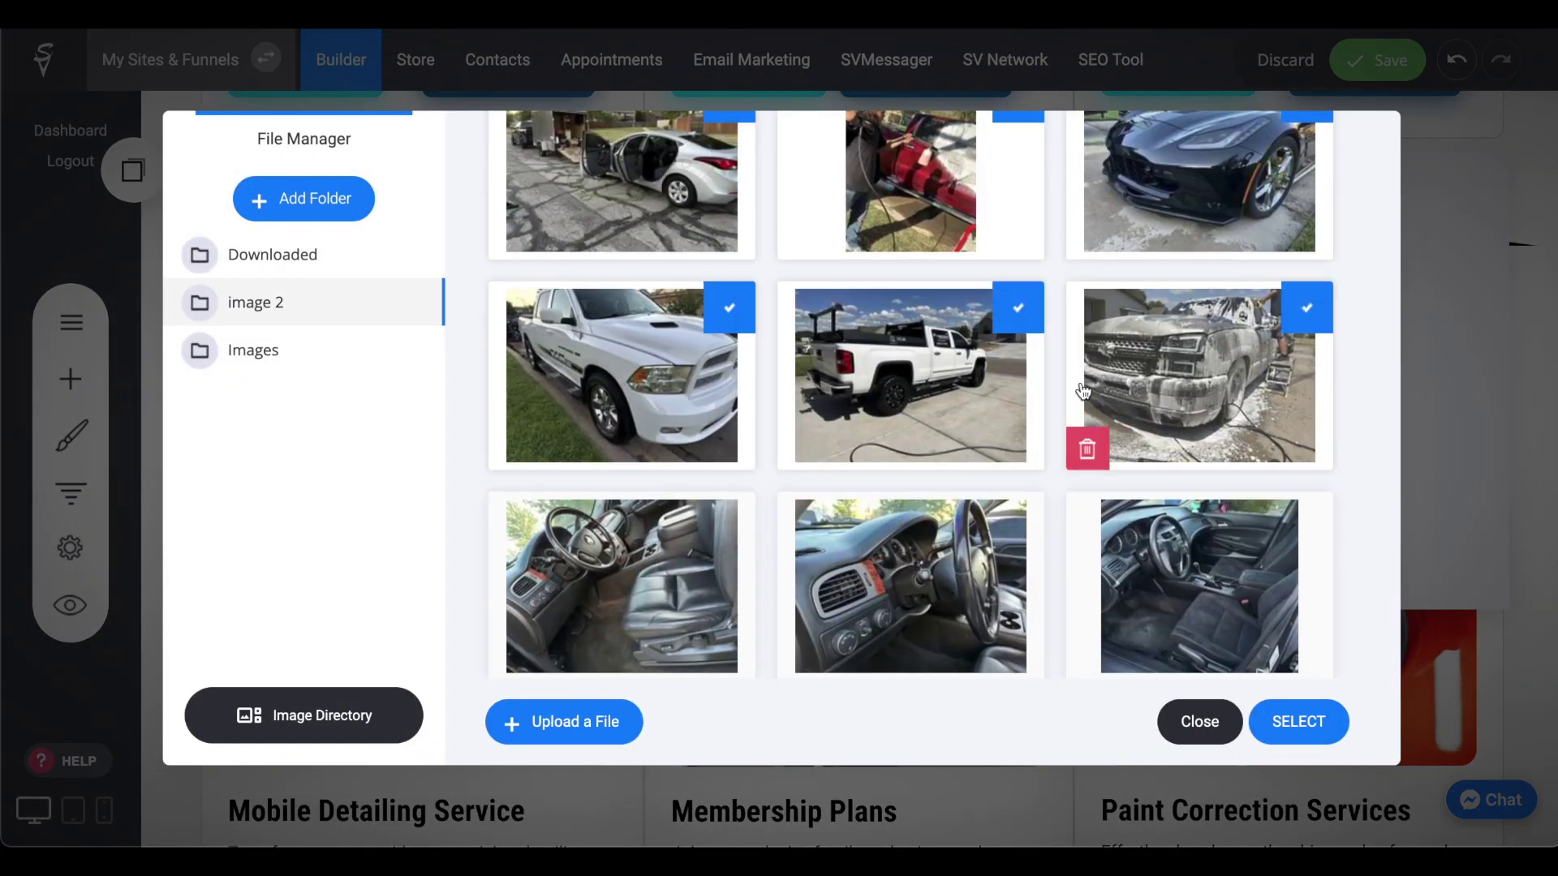
pyautogui.scroll(-2, 1186, 435)
pyautogui.click(1186, 442)
pyautogui.click(902, 475)
pyautogui.click(622, 478)
pyautogui.scroll(-4, 622, 454)
pyautogui.click(621, 357)
pyautogui.click(910, 349)
pyautogui.click(1196, 365)
pyautogui.click(1187, 421)
pyautogui.click(1196, 592)
pyautogui.click(641, 609)
pyautogui.scroll(-4, 641, 568)
pyautogui.click(641, 479)
pyautogui.click(1210, 487)
pyautogui.scroll(-3, 1210, 487)
pyautogui.scroll(-3, 699, 427)
pyautogui.click(1241, 345)
pyautogui.click(641, 422)
pyautogui.scroll(-4, 641, 422)
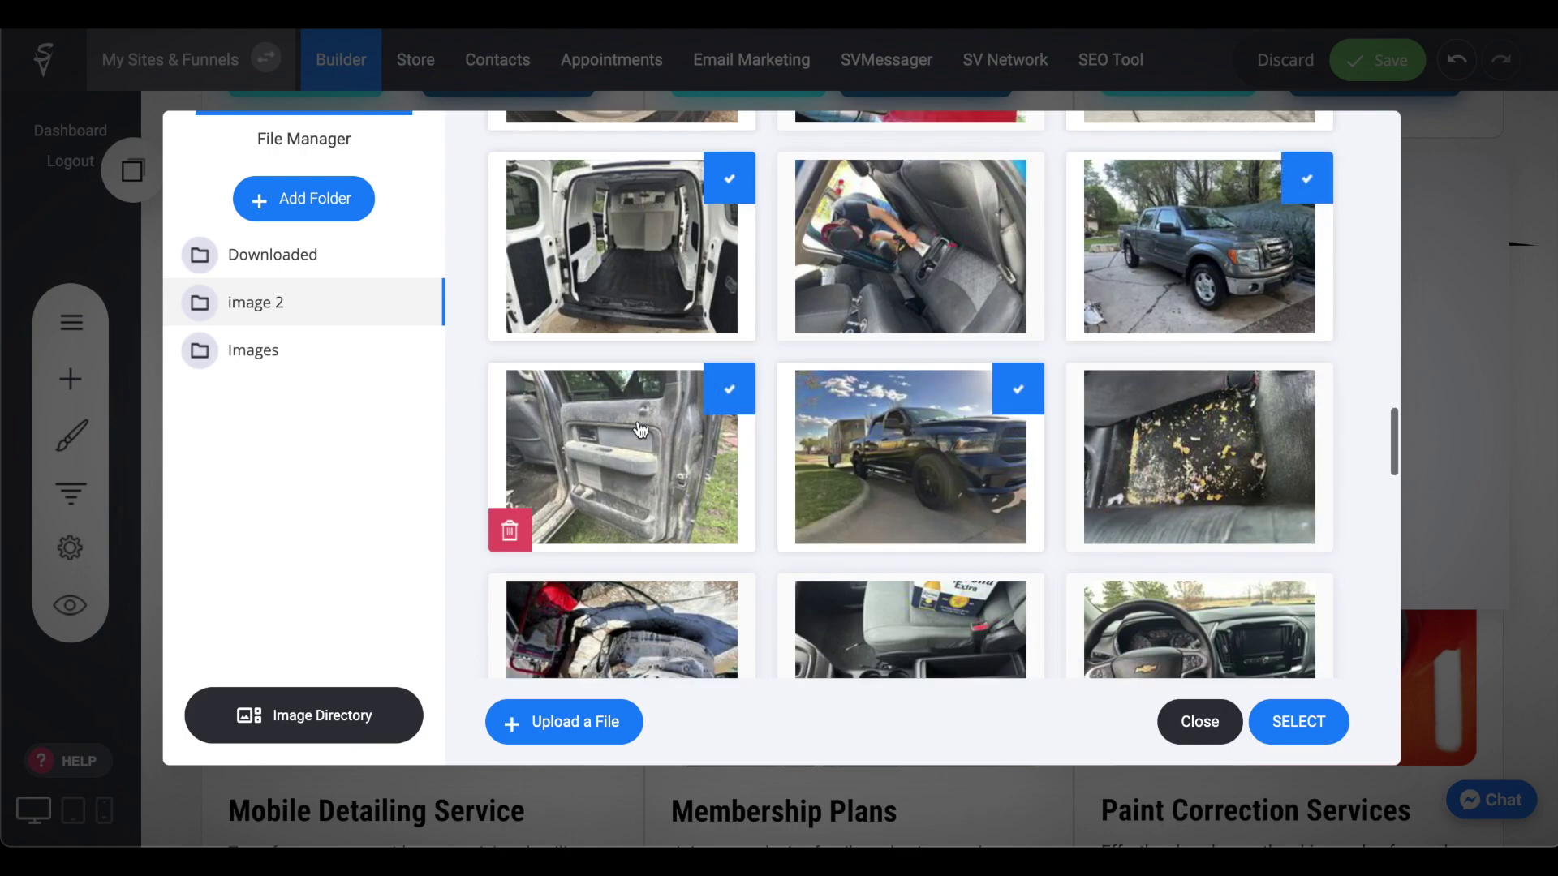
pyautogui.click(1193, 381)
pyautogui.click(905, 462)
pyautogui.click(632, 471)
pyautogui.scroll(-4, 633, 470)
pyautogui.click(1193, 252)
pyautogui.click(1193, 371)
pyautogui.click(641, 381)
pyautogui.scroll(-7, 828, 389)
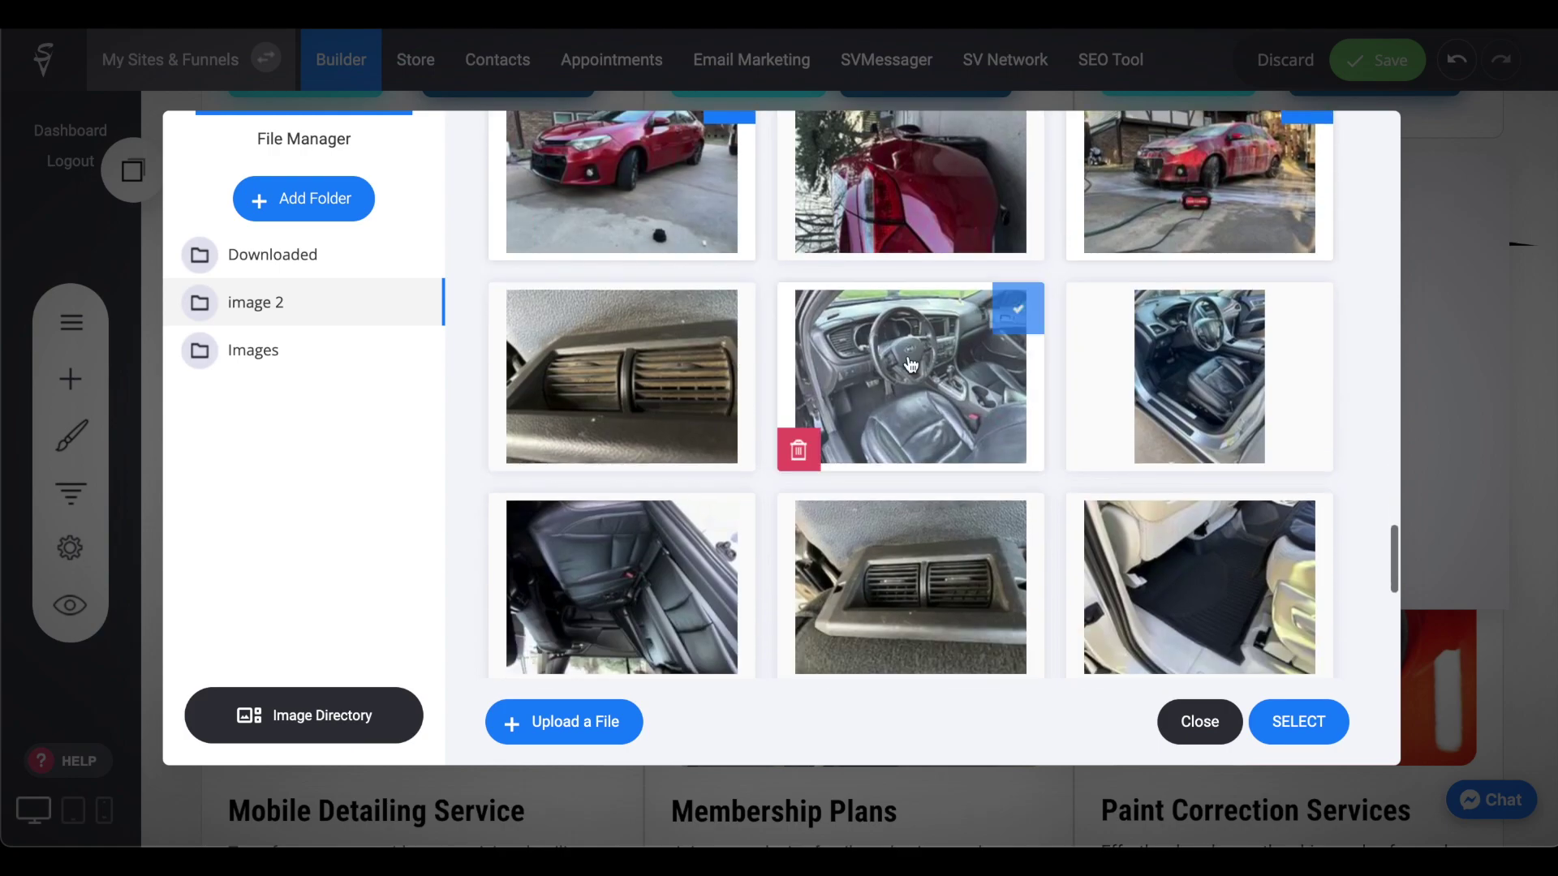
pyautogui.click(641, 413)
pyautogui.click(1193, 414)
pyautogui.scroll(-4, 1192, 414)
pyautogui.click(1193, 390)
pyautogui.click(649, 389)
pyautogui.click(659, 552)
pyautogui.click(909, 580)
pyautogui.click(909, 377)
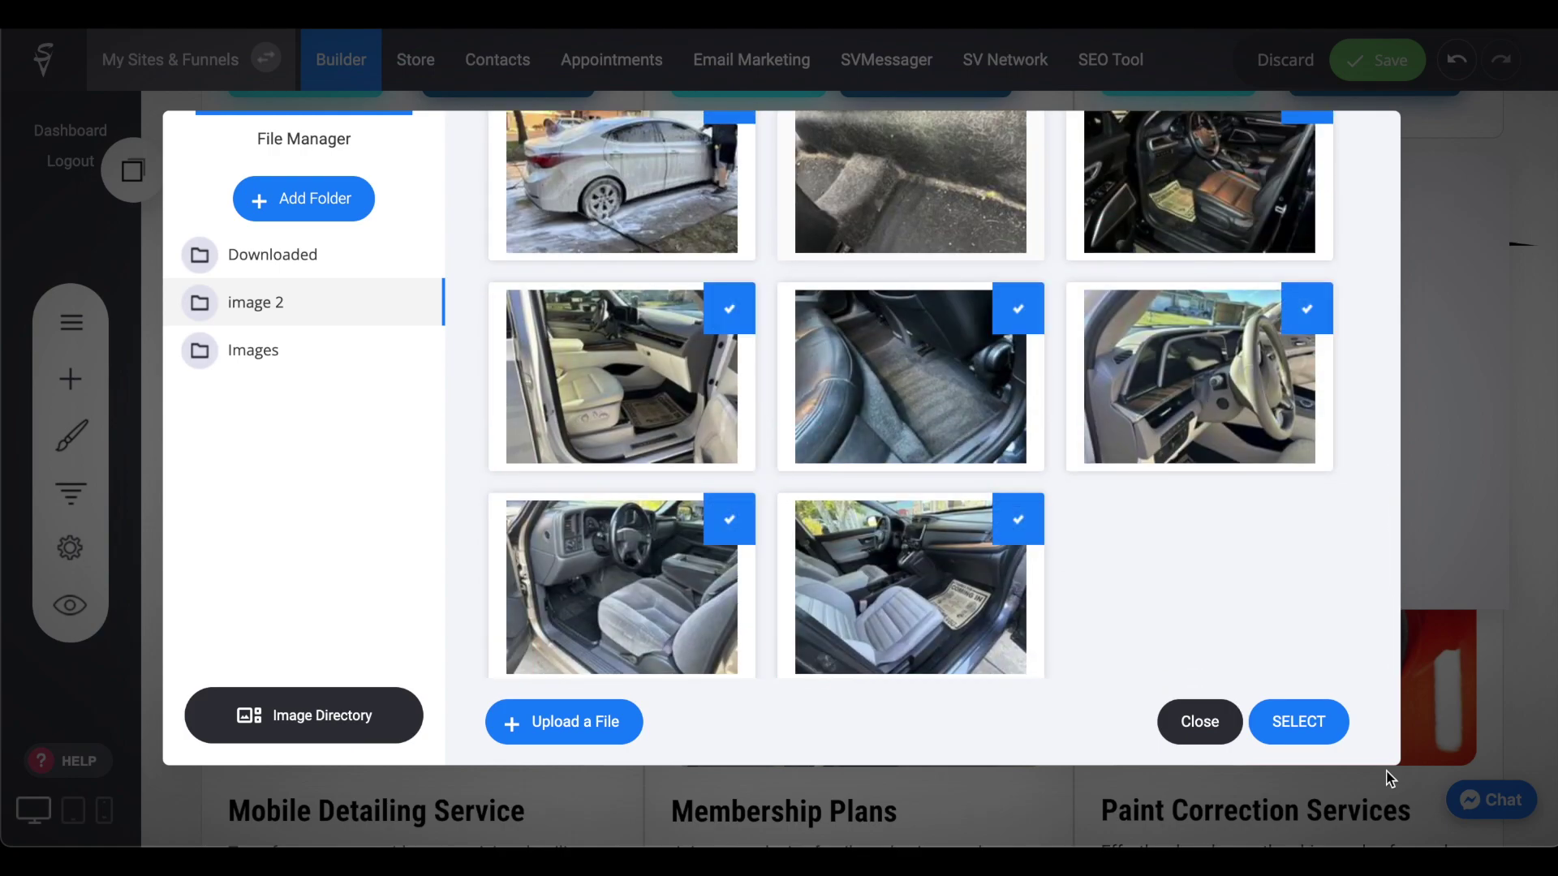
pyautogui.click(1300, 723)
# Lay out the gallery as a grid with four images per row and 2% image padding
pyautogui.click(539, 351)
pyautogui.click(349, 232)
pyautogui.moveTo(1193, 419); pyautogui.dragTo(1283, 420)
pyautogui.moveTo(1148, 490); pyautogui.dragTo(1212, 490)
pyautogui.click(1302, 572)
pyautogui.click(1193, 477)
pyautogui.click(1245, 301)
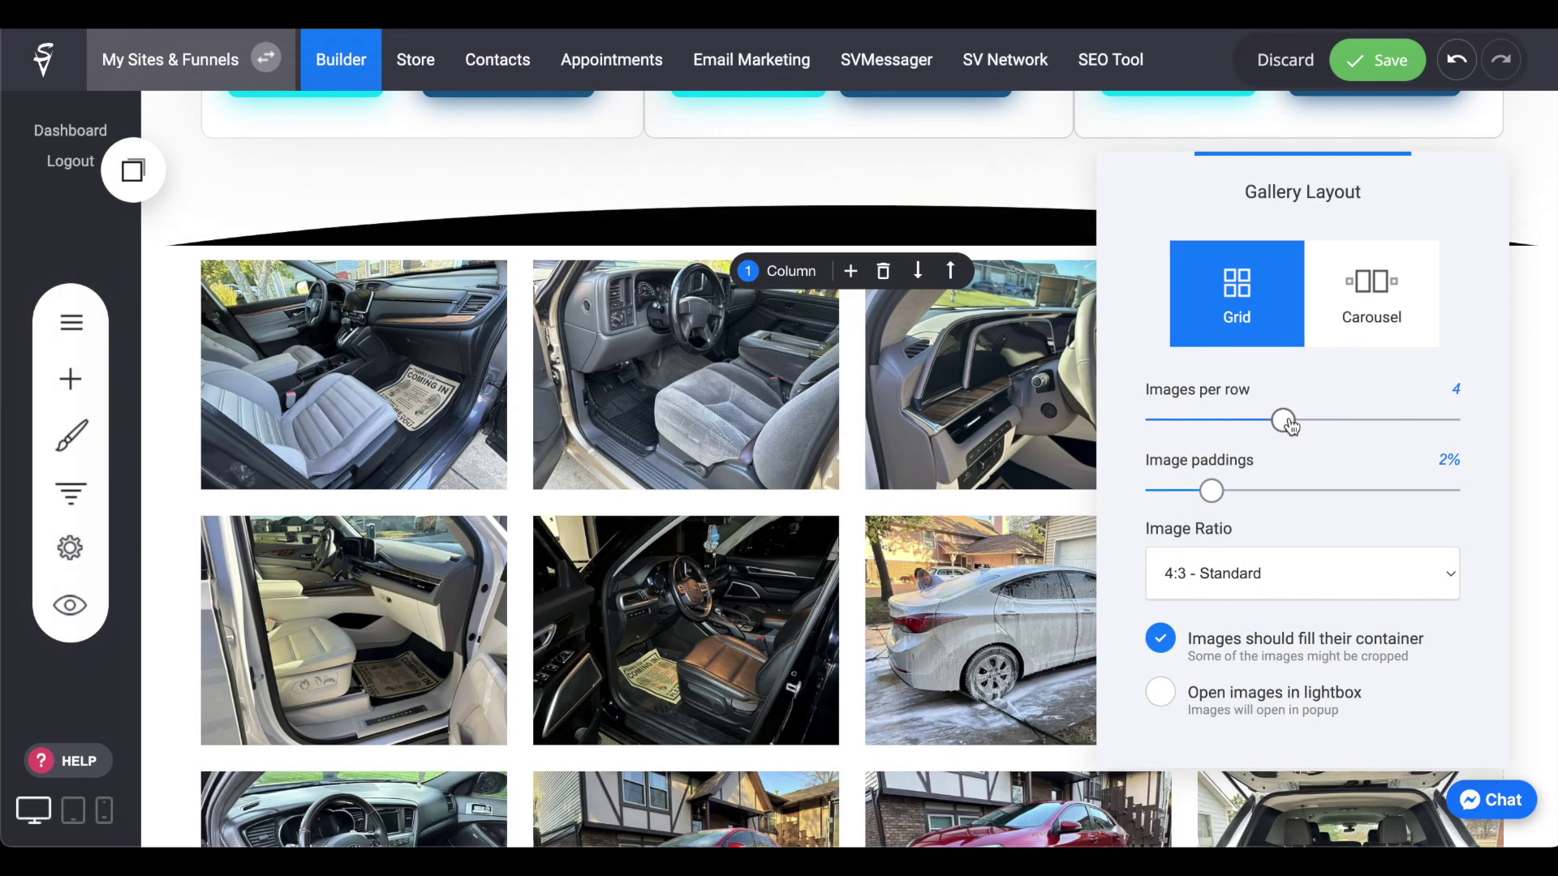
# Set the gallery to six images per row with the 1:1 - Square ratio and have images open in a lightbox
pyautogui.moveTo(1282, 419); pyautogui.dragTo(1328, 420)
pyautogui.click(1204, 573)
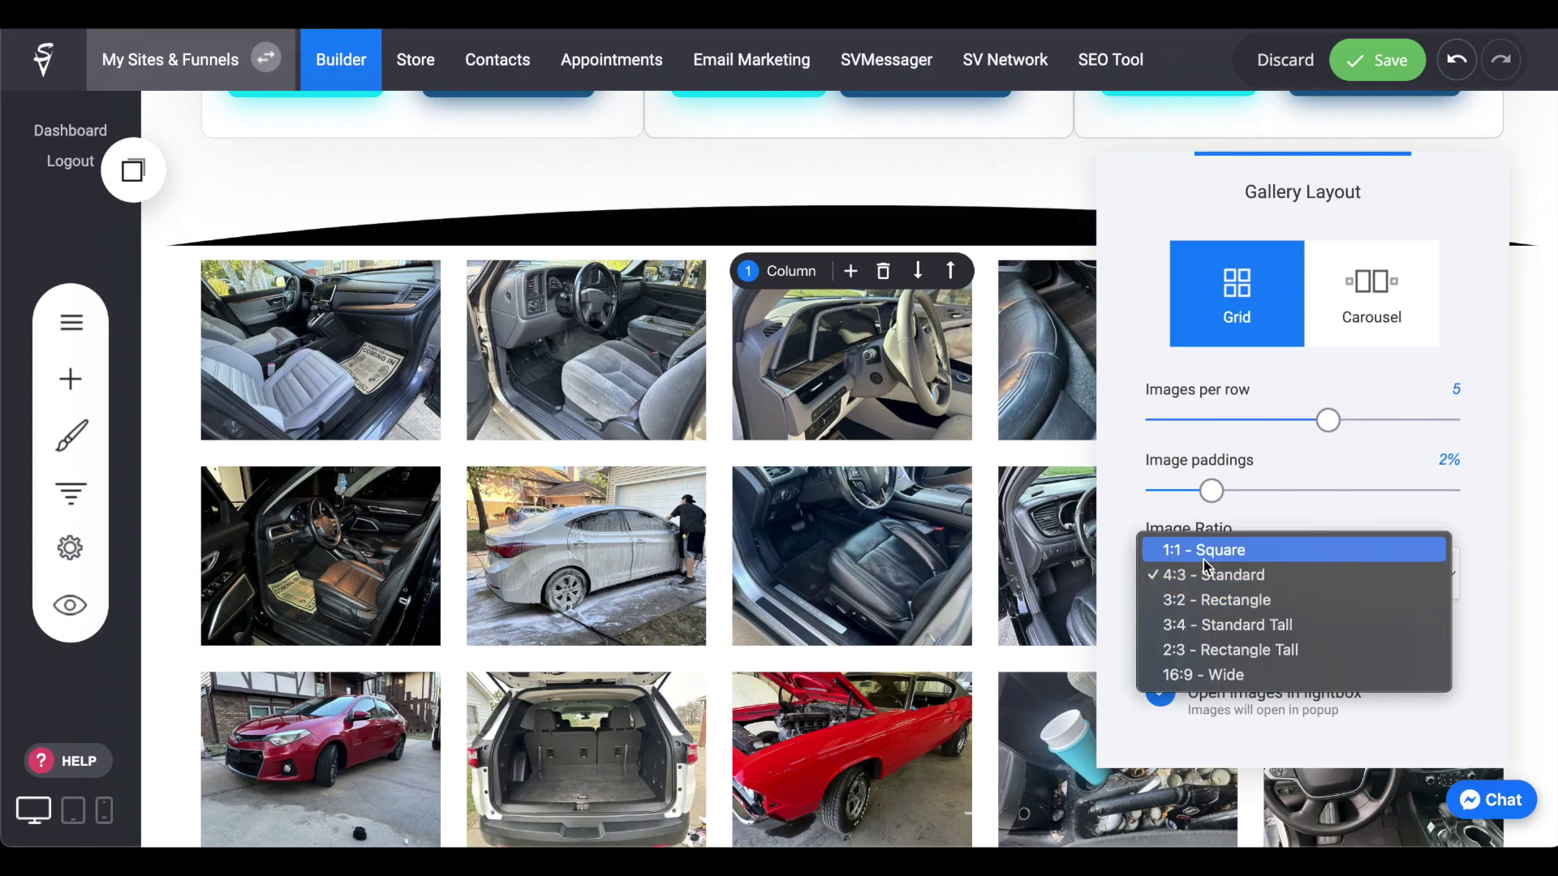
pyautogui.click(1204, 546)
pyautogui.moveTo(1327, 420); pyautogui.dragTo(1373, 421)
pyautogui.click(775, 614)
pyautogui.scroll(-10, 775, 615)
pyautogui.scroll(12, 730, 568)
# Reorder the gallery so the red sedan being washed is second and the foam-covered sedan is third
pyautogui.click(292, 279)
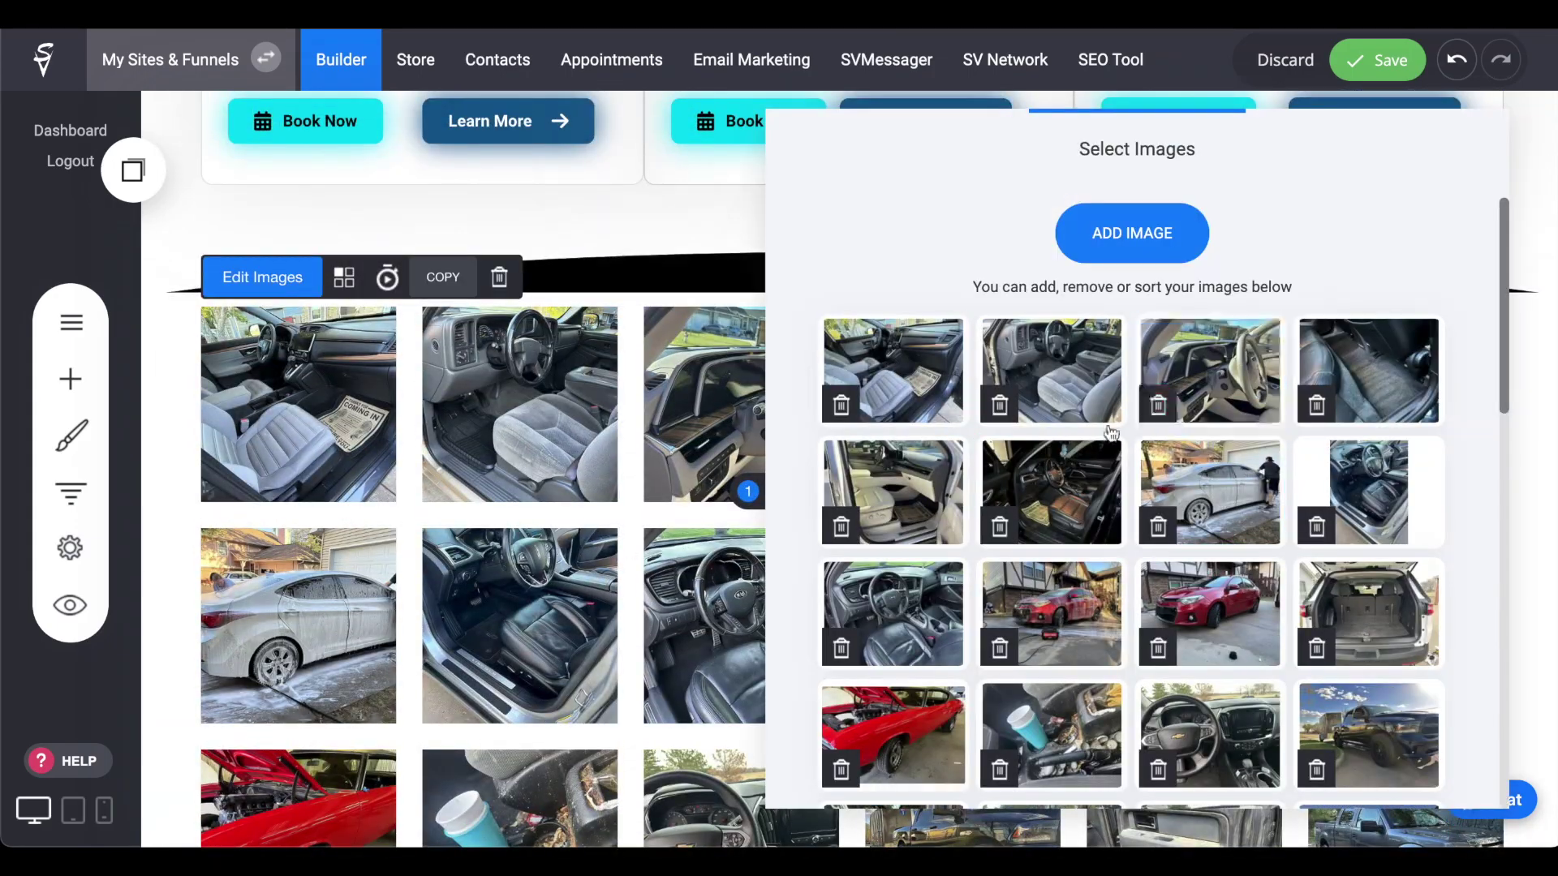
pyautogui.moveTo(1053, 608); pyautogui.dragTo(1053, 374)
pyautogui.scroll(-7, 1227, 654)
pyautogui.scroll(5, 1227, 676)
pyautogui.moveTo(1215, 515); pyautogui.dragTo(1214, 236)
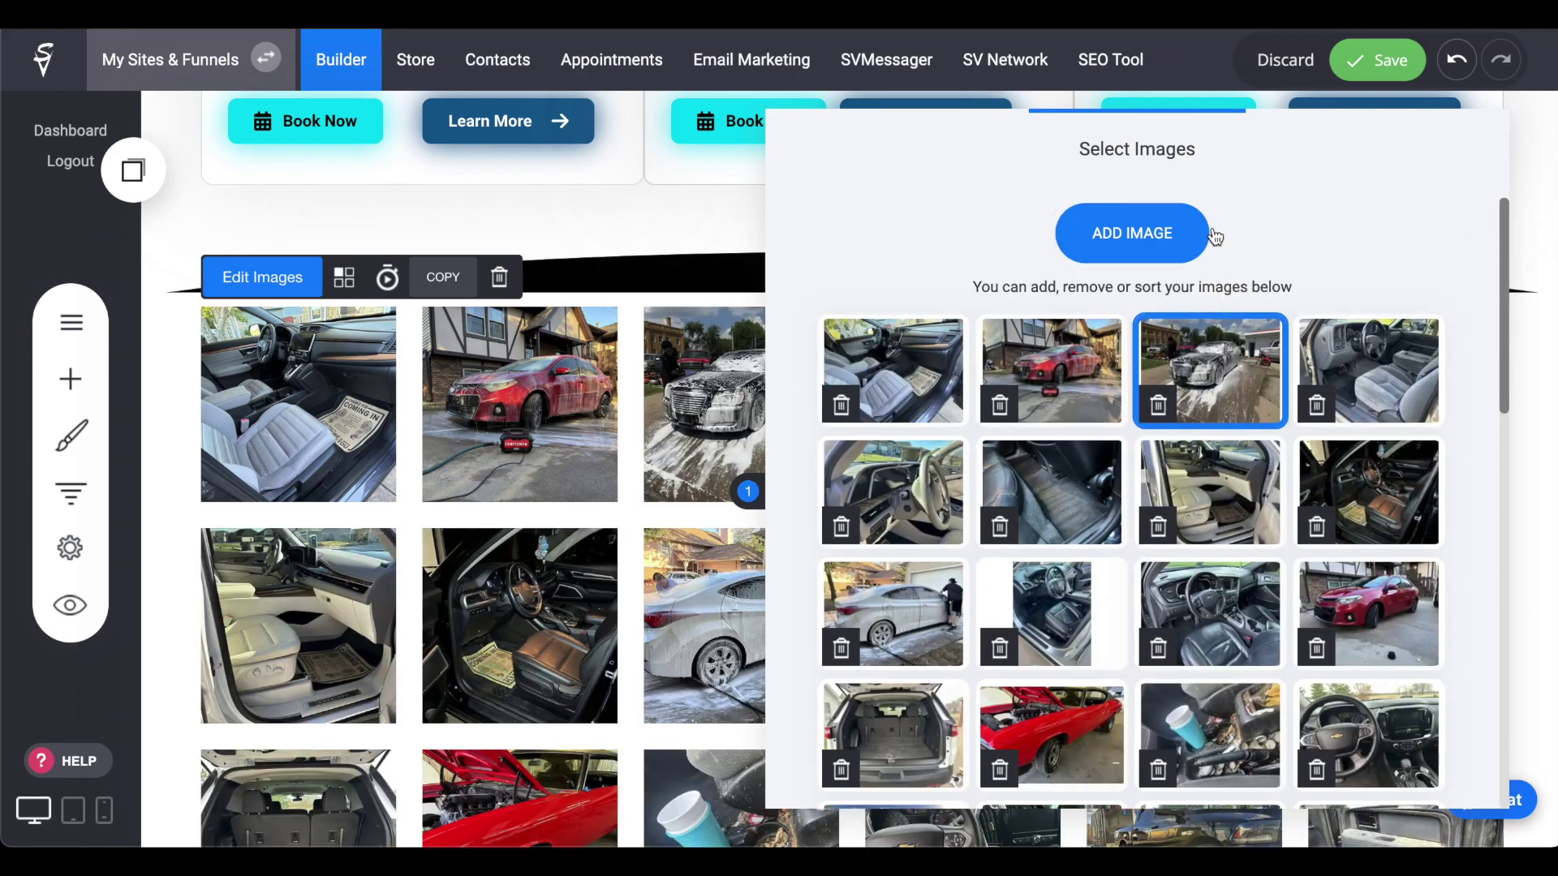
pyautogui.scroll(-10, 1092, 607)
pyautogui.scroll(6, 1294, 509)
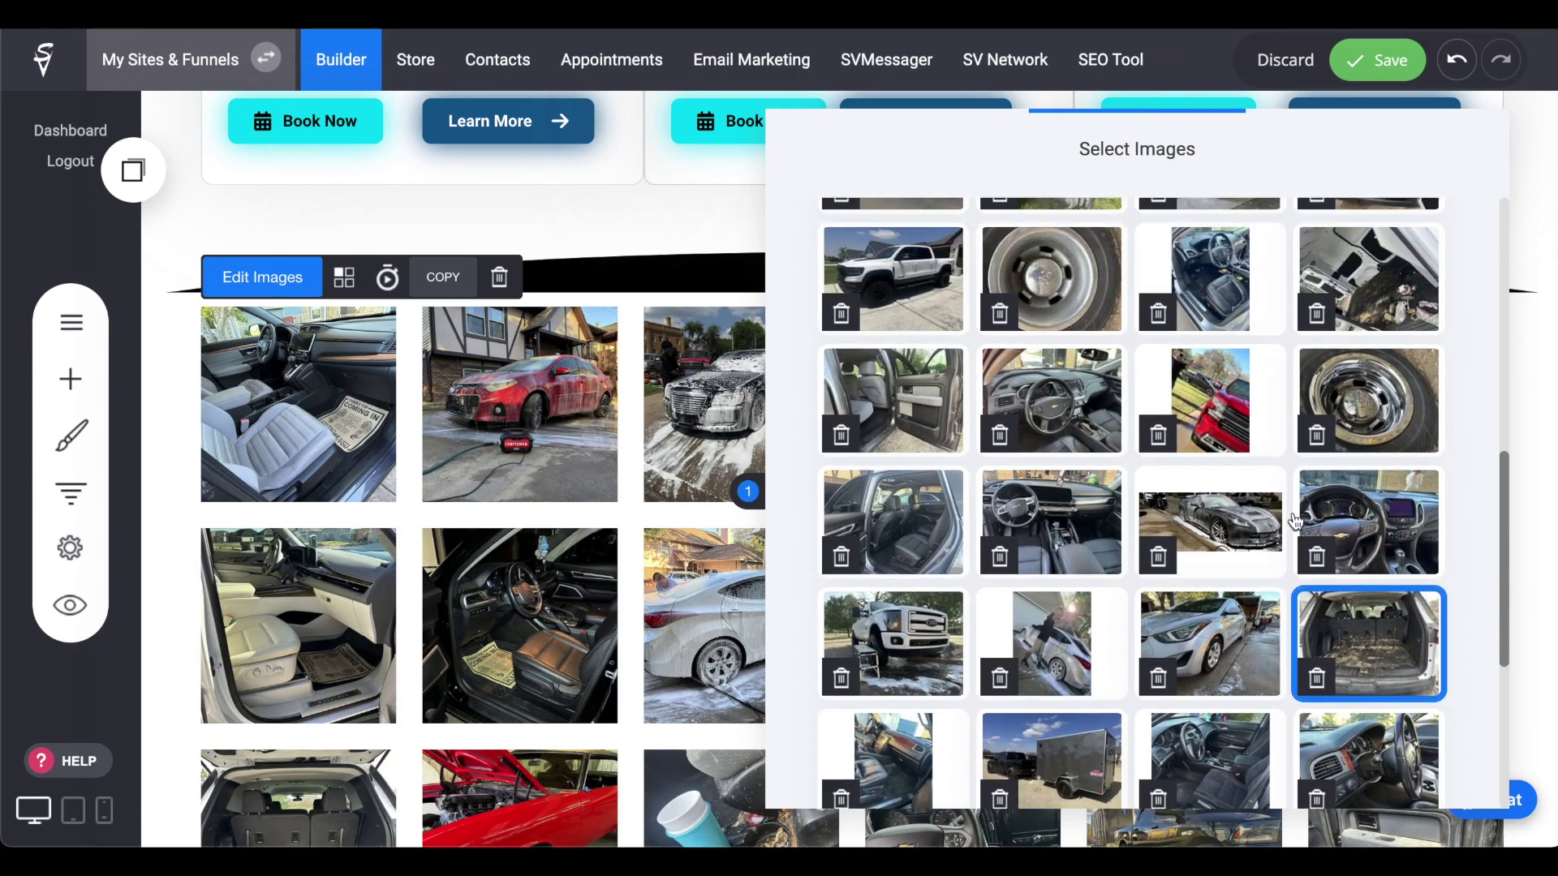
pyautogui.click(999, 486)
pyautogui.scroll(2, 1262, 438)
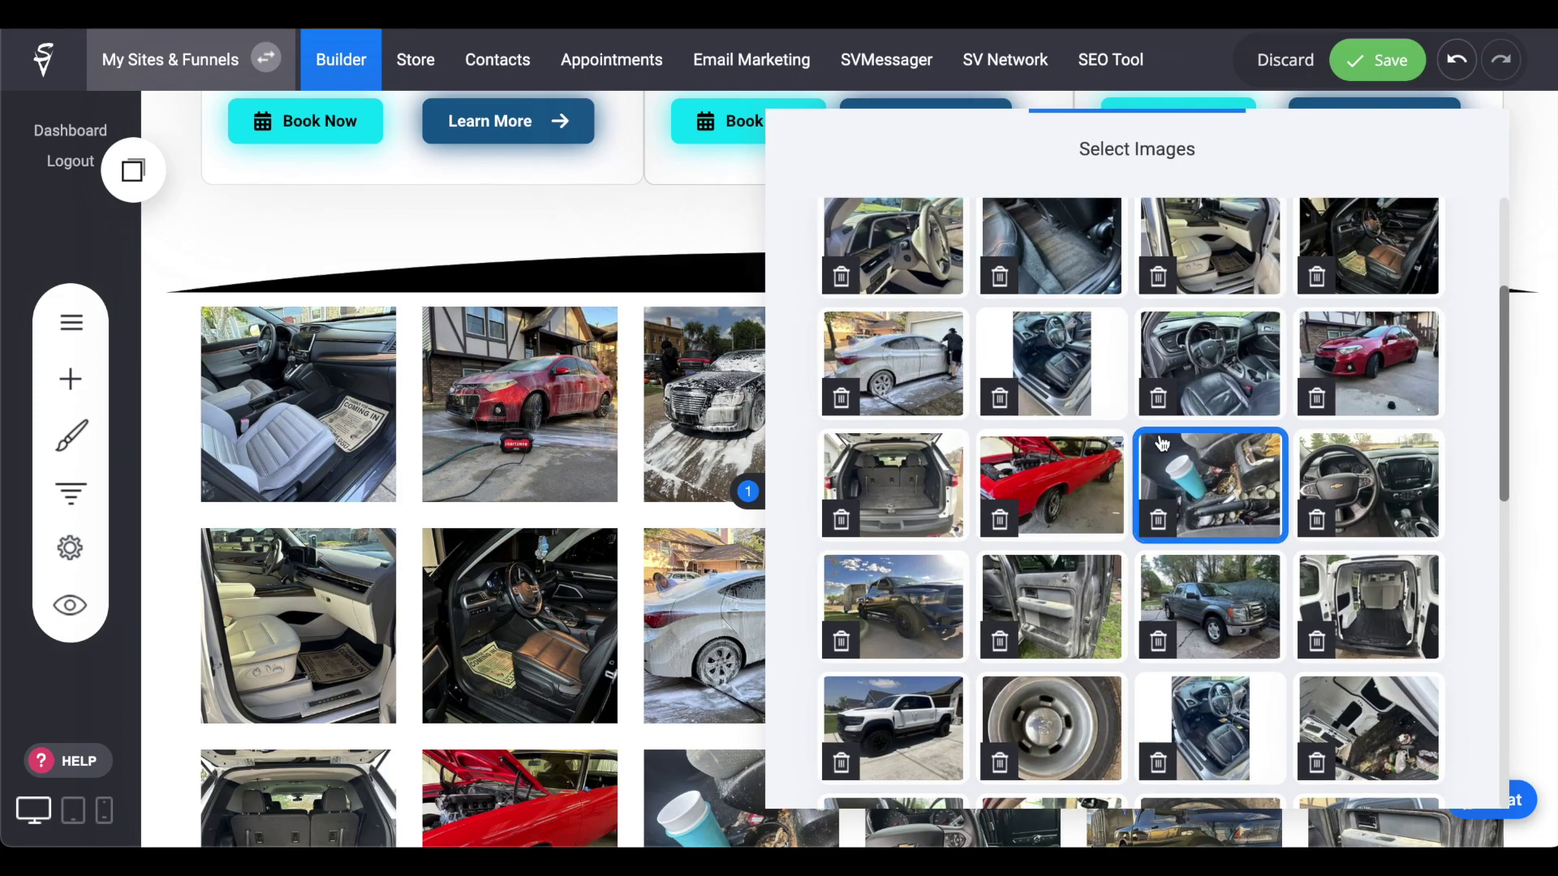
# Move the foam-covered pickup photo up into the gallery's first row and save the page
pyautogui.scroll(-8, 1263, 463)
pyautogui.moveTo(940, 511); pyautogui.dragTo(1055, 288)
pyautogui.scroll(1, 1086, 547)
pyautogui.moveTo(1088, 548); pyautogui.dragTo(1209, 704)
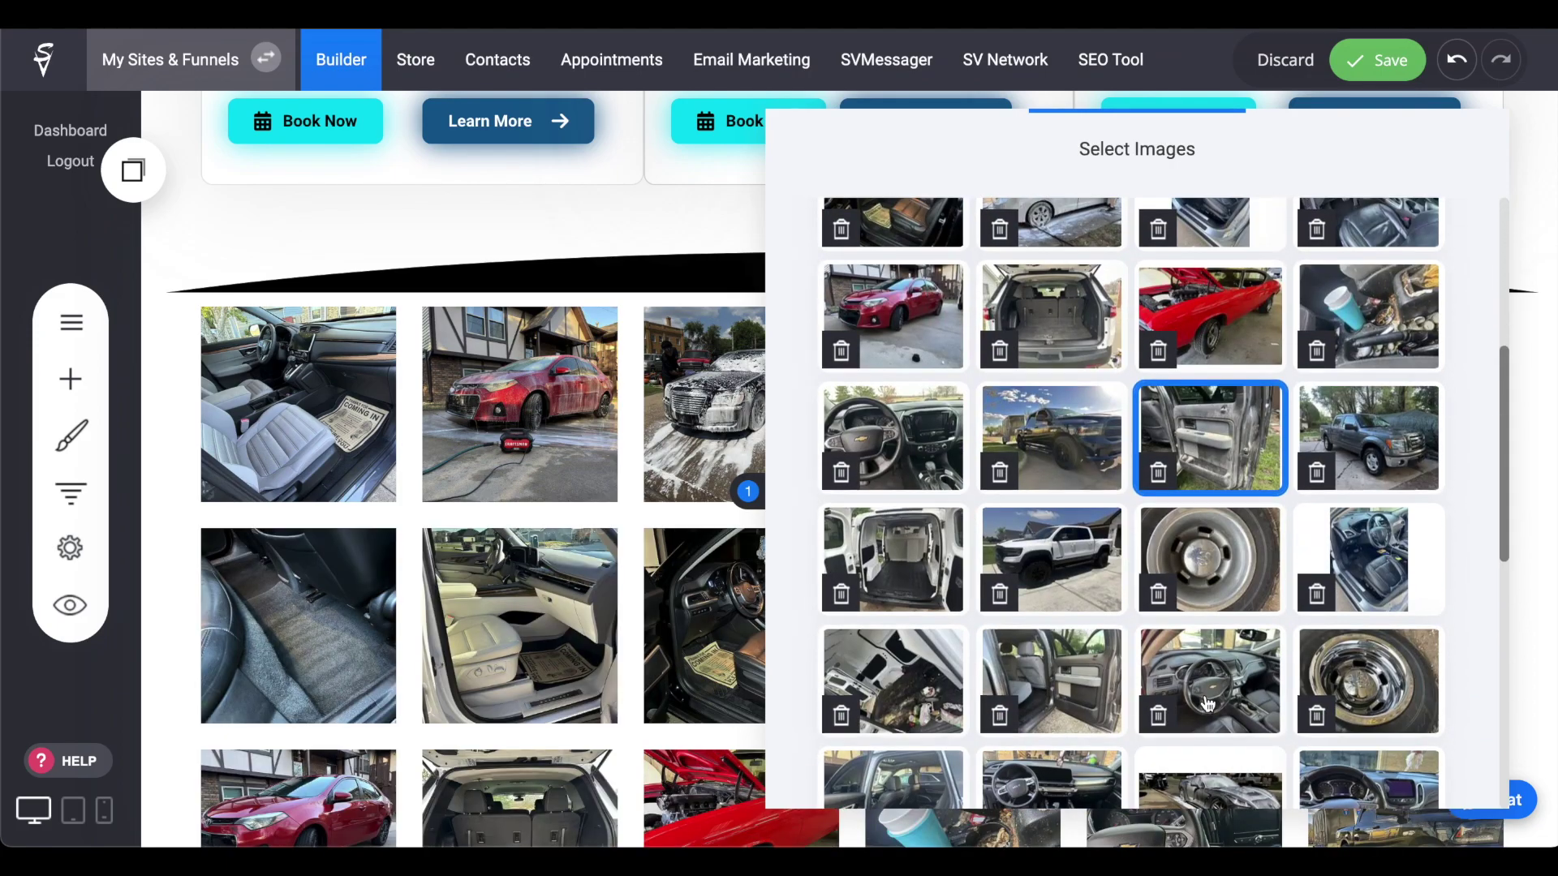
pyautogui.click(1317, 469)
pyautogui.click(1047, 315)
pyautogui.click(1376, 59)
# Copy the "Discover Our Auto Detailing Services" heading and place the copy directly above the photo gallery
pyautogui.scroll(9, 841, 292)
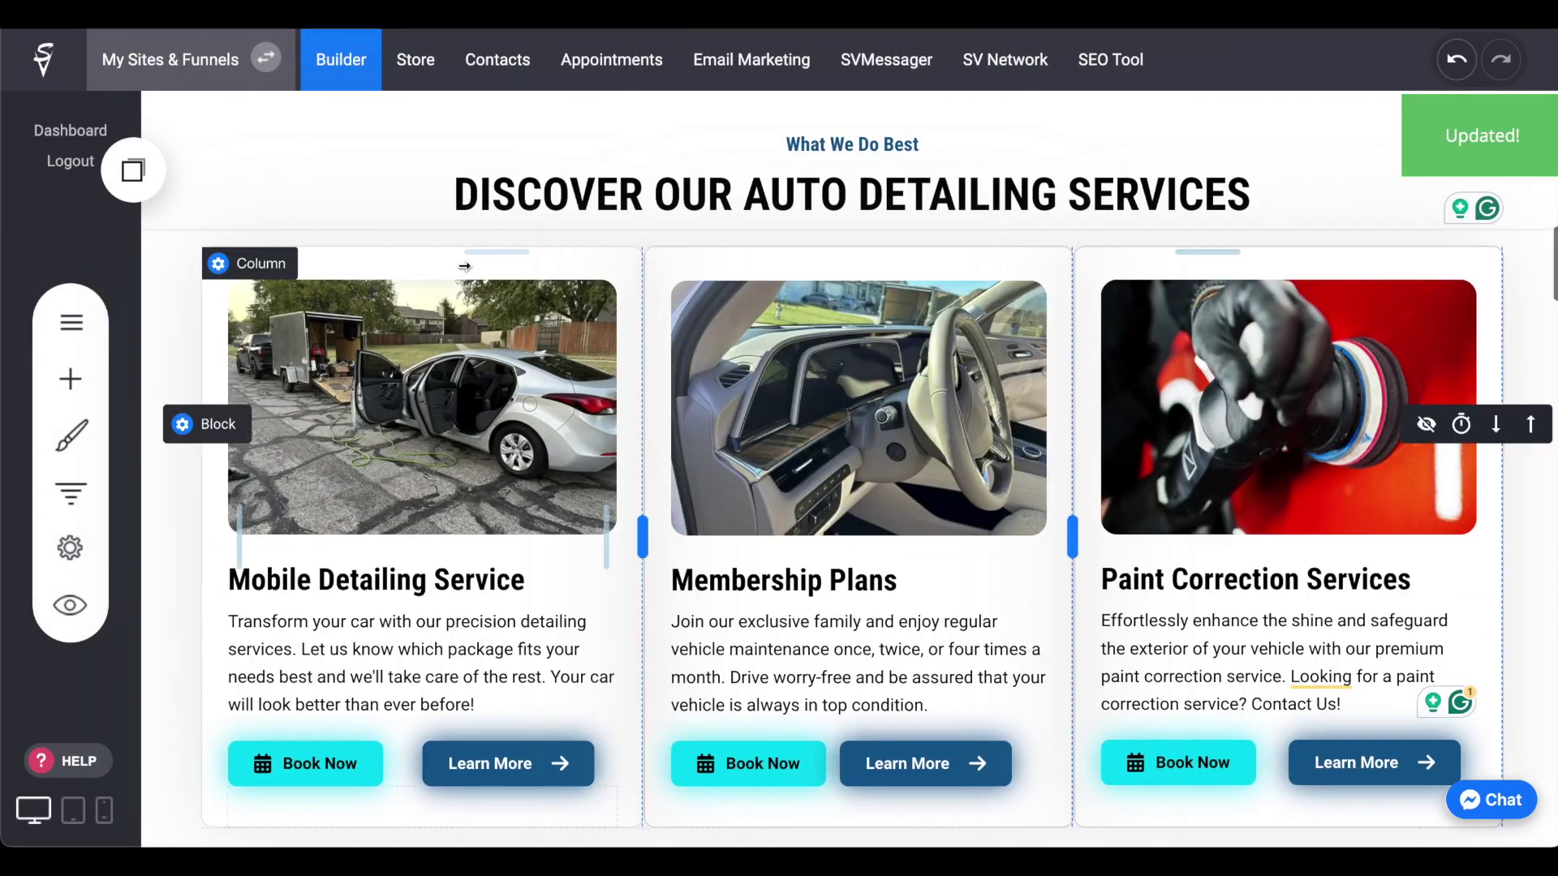
pyautogui.click(217, 590)
pyautogui.click(838, 315)
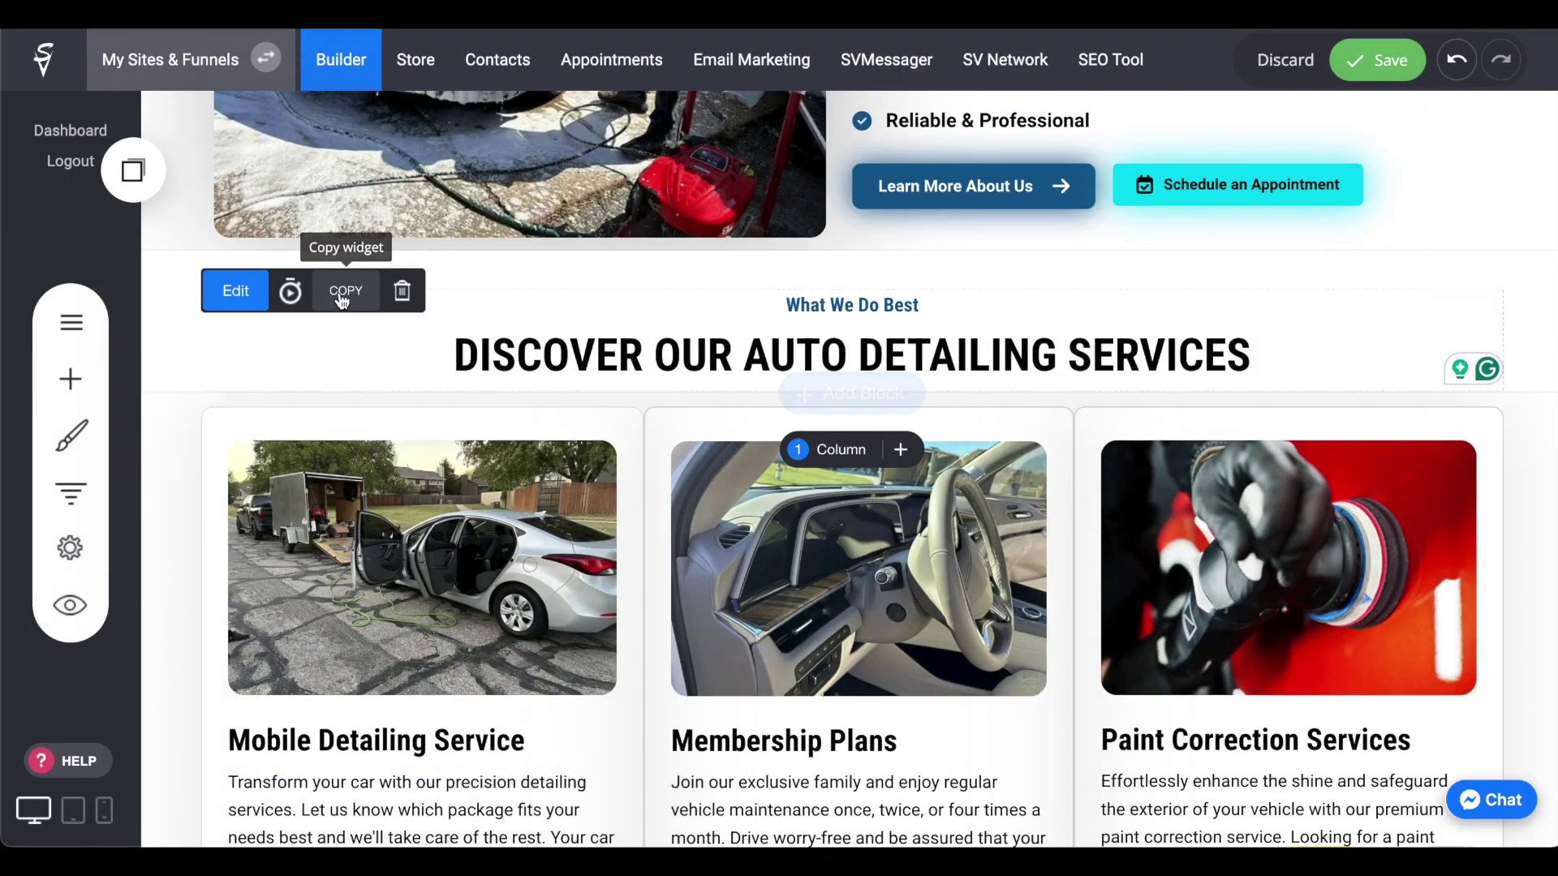
pyautogui.scroll(-10, 761, 470)
pyautogui.scroll(2, 761, 470)
pyautogui.click(133, 169)
pyautogui.moveTo(293, 362); pyautogui.dragTo(762, 393)
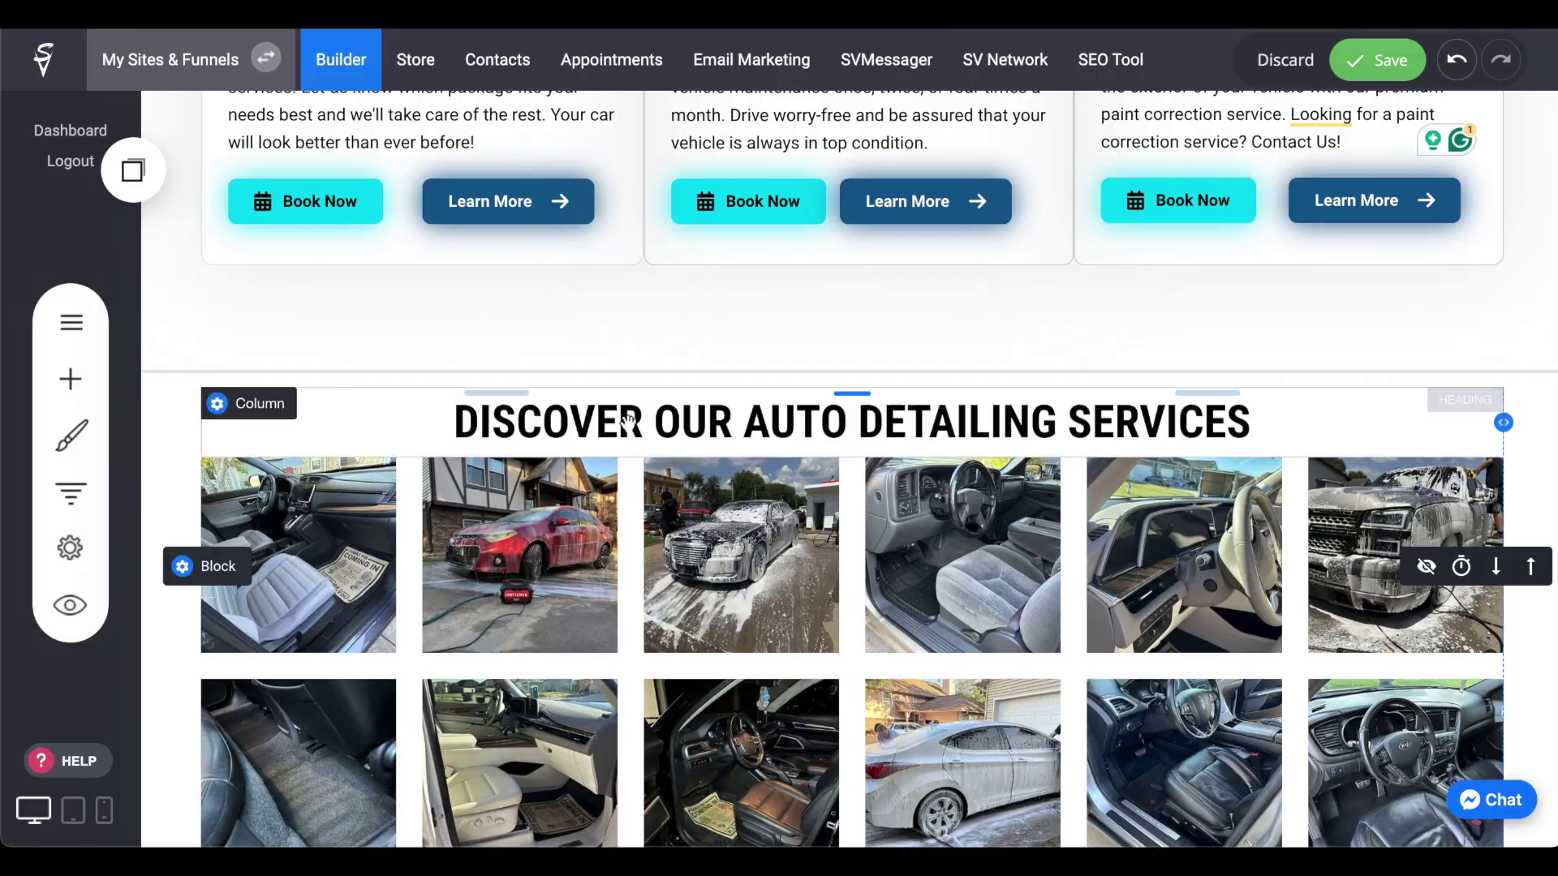
# Change the gallery heading to "SEE OUR RECENT WORK", and delete the duplicate service cards below the gallery
pyautogui.tripleClick(628, 418)
pyautogui.scroll(-15, 865, 558)
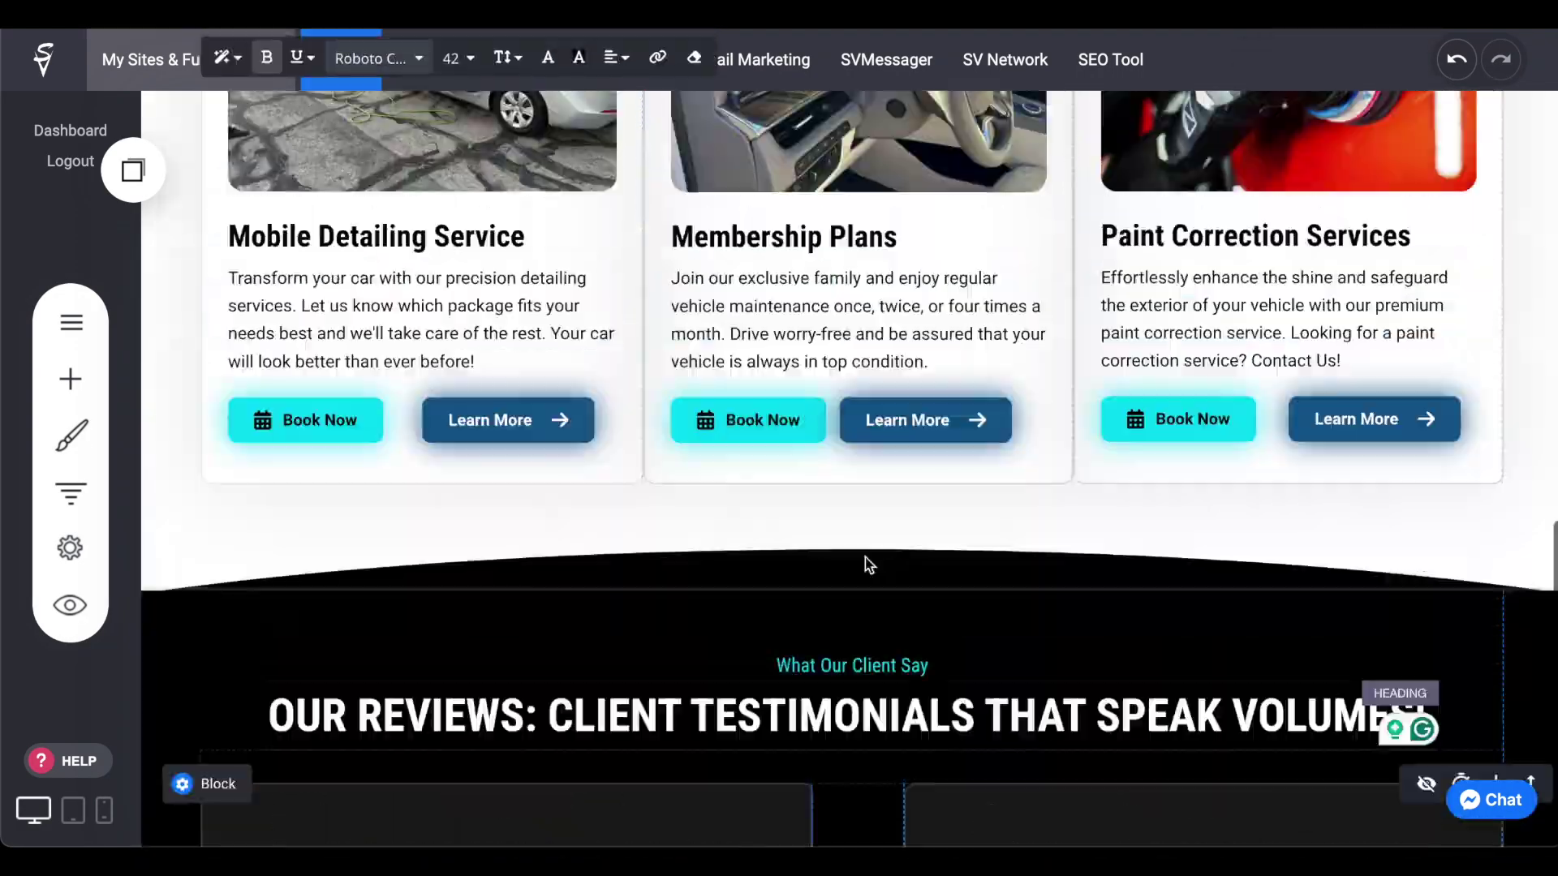
pyautogui.scroll(5, 865, 558)
pyautogui.click(891, 339)
pyautogui.click(974, 455)
pyautogui.scroll(-6, 753, 448)
pyautogui.scroll(-12, 753, 448)
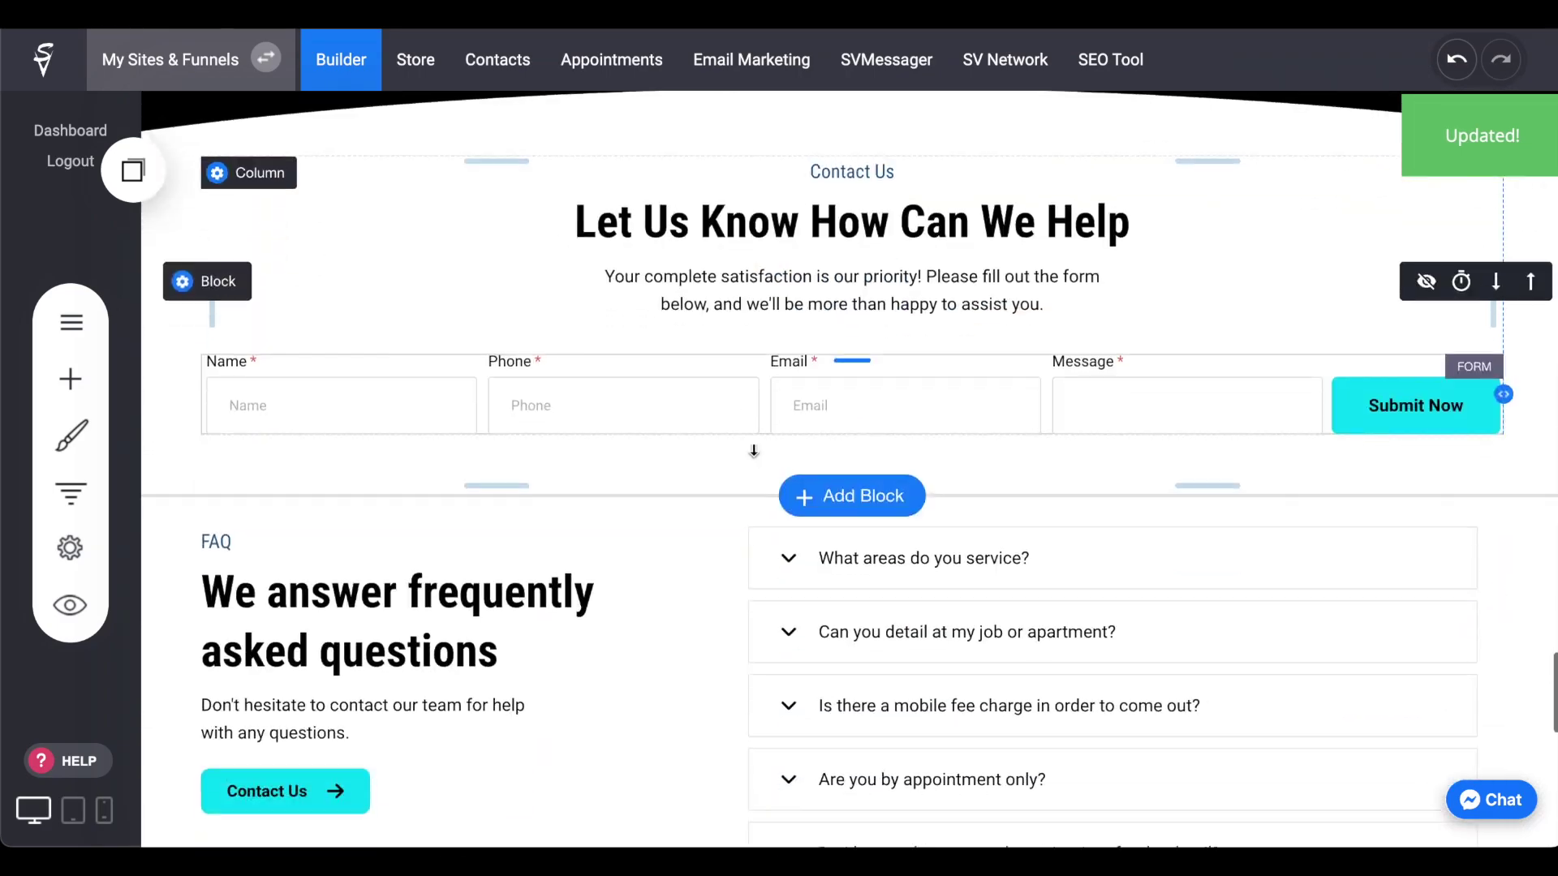
# Widen the text beside the FAQ list, and hide the old "FAQ'S" title and question blocks above the footer
pyautogui.moveTo(685, 267); pyautogui.dragTo(741, 264)
pyautogui.scroll(3, 628, 423)
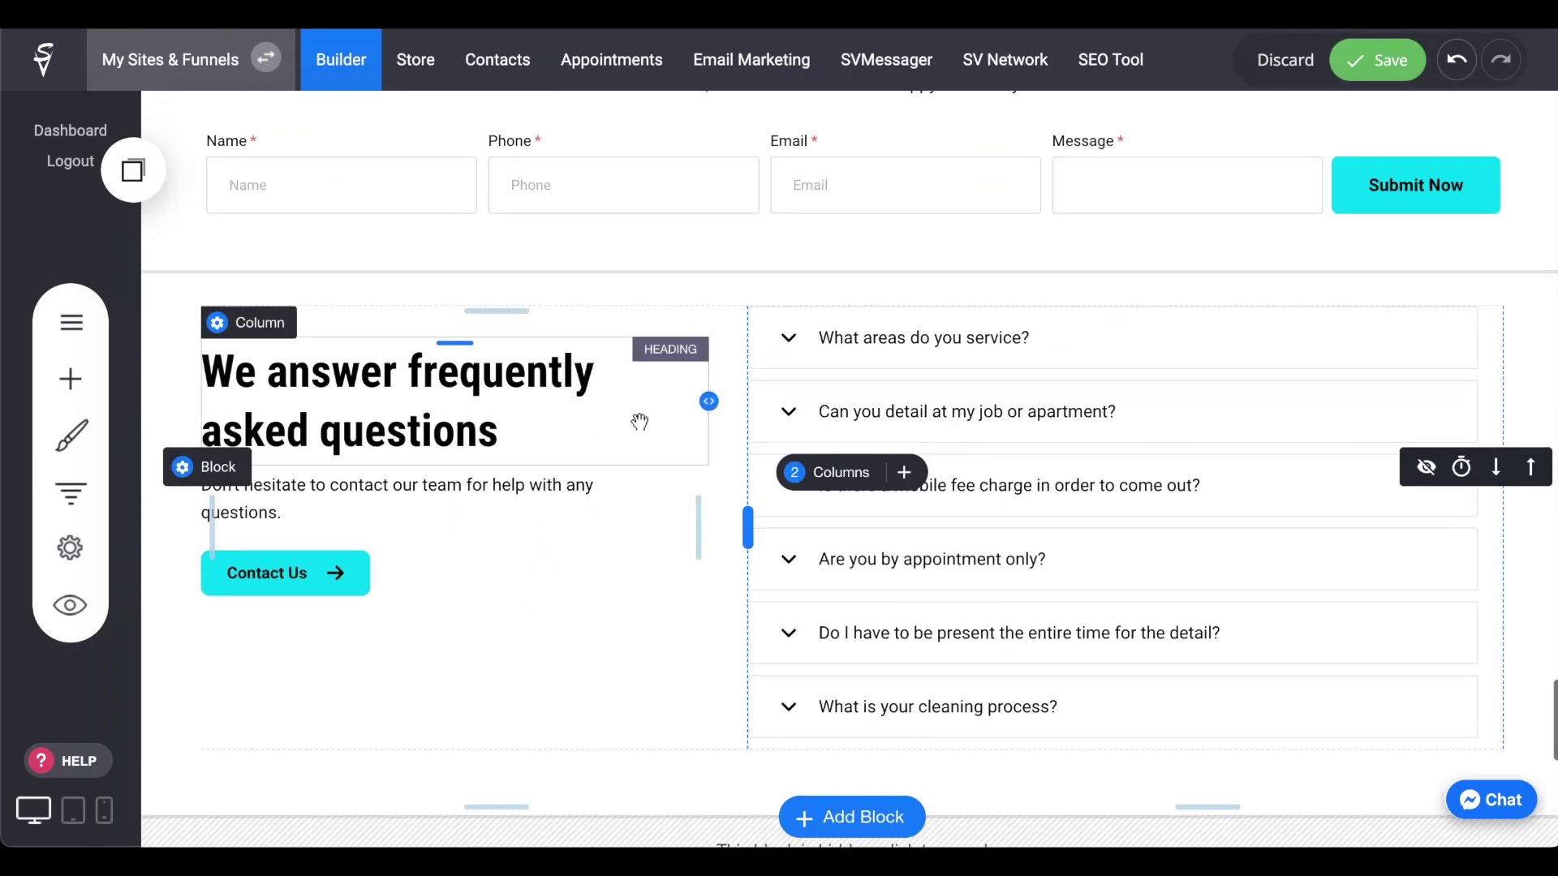
pyautogui.scroll(-6, 730, 405)
pyautogui.click(731, 389)
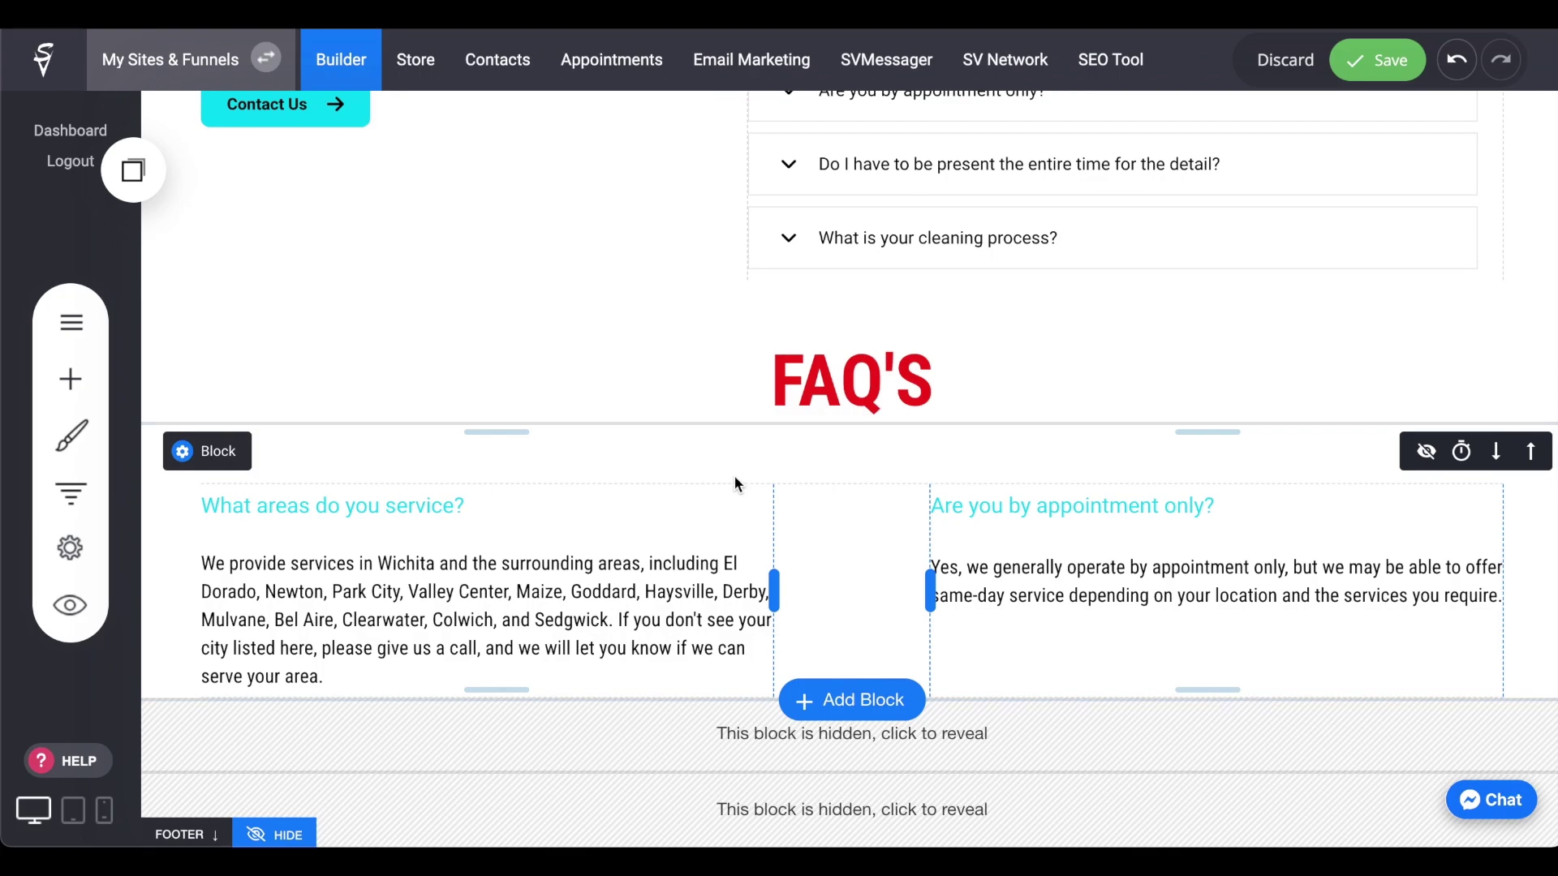
pyautogui.click(1425, 372)
pyautogui.scroll(-3, 1429, 446)
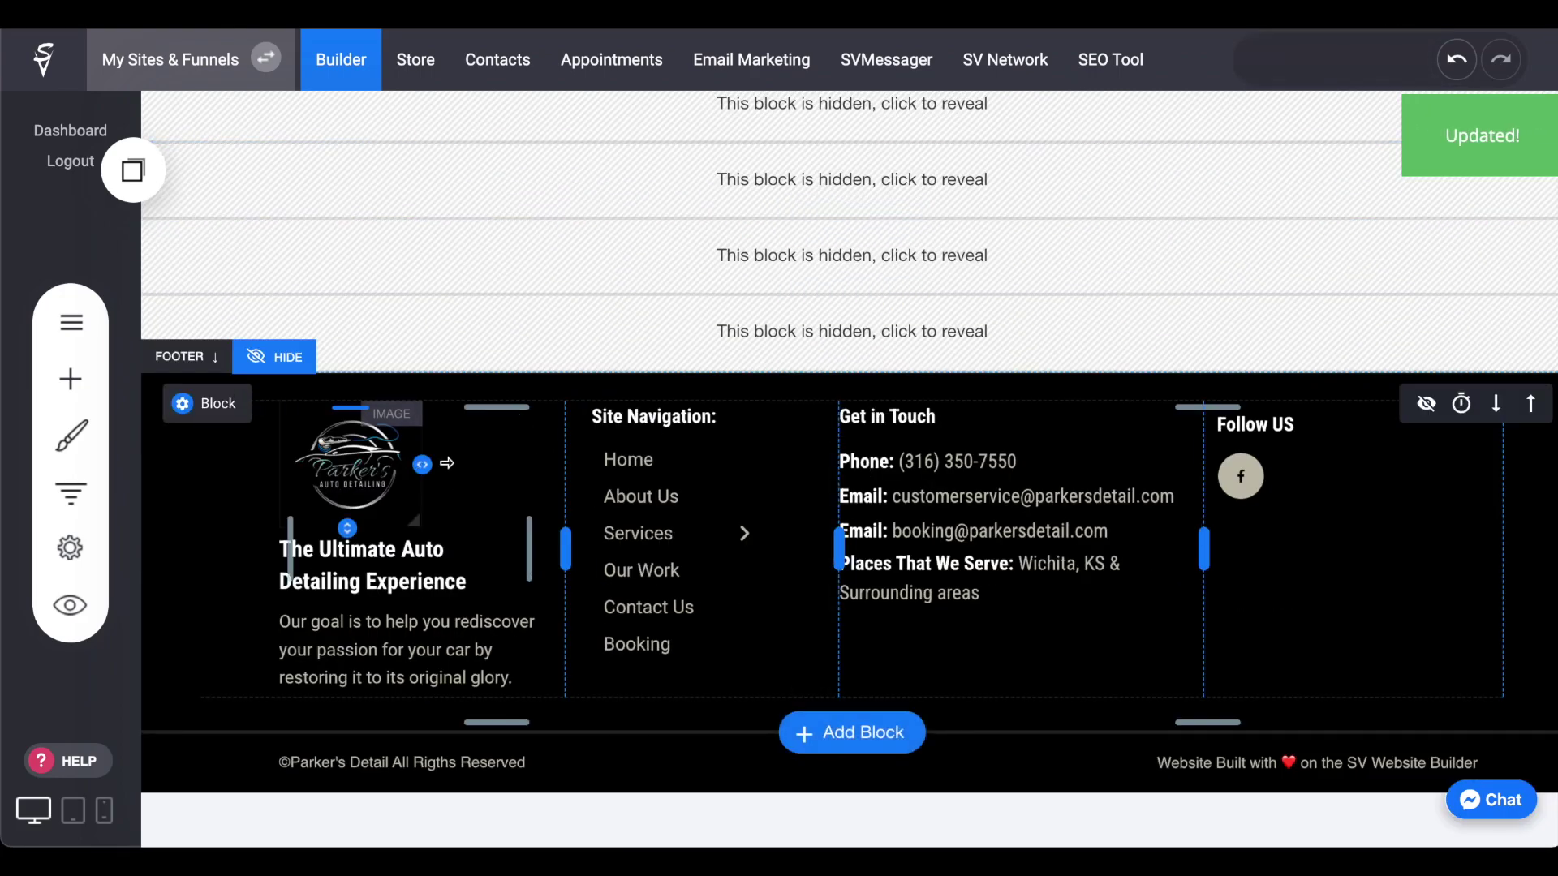
# Change the footer tagline to "The Ultimate Auto Detailing Experience in Wichita, Kansas!" and widen the logo column
pyautogui.click(477, 623)
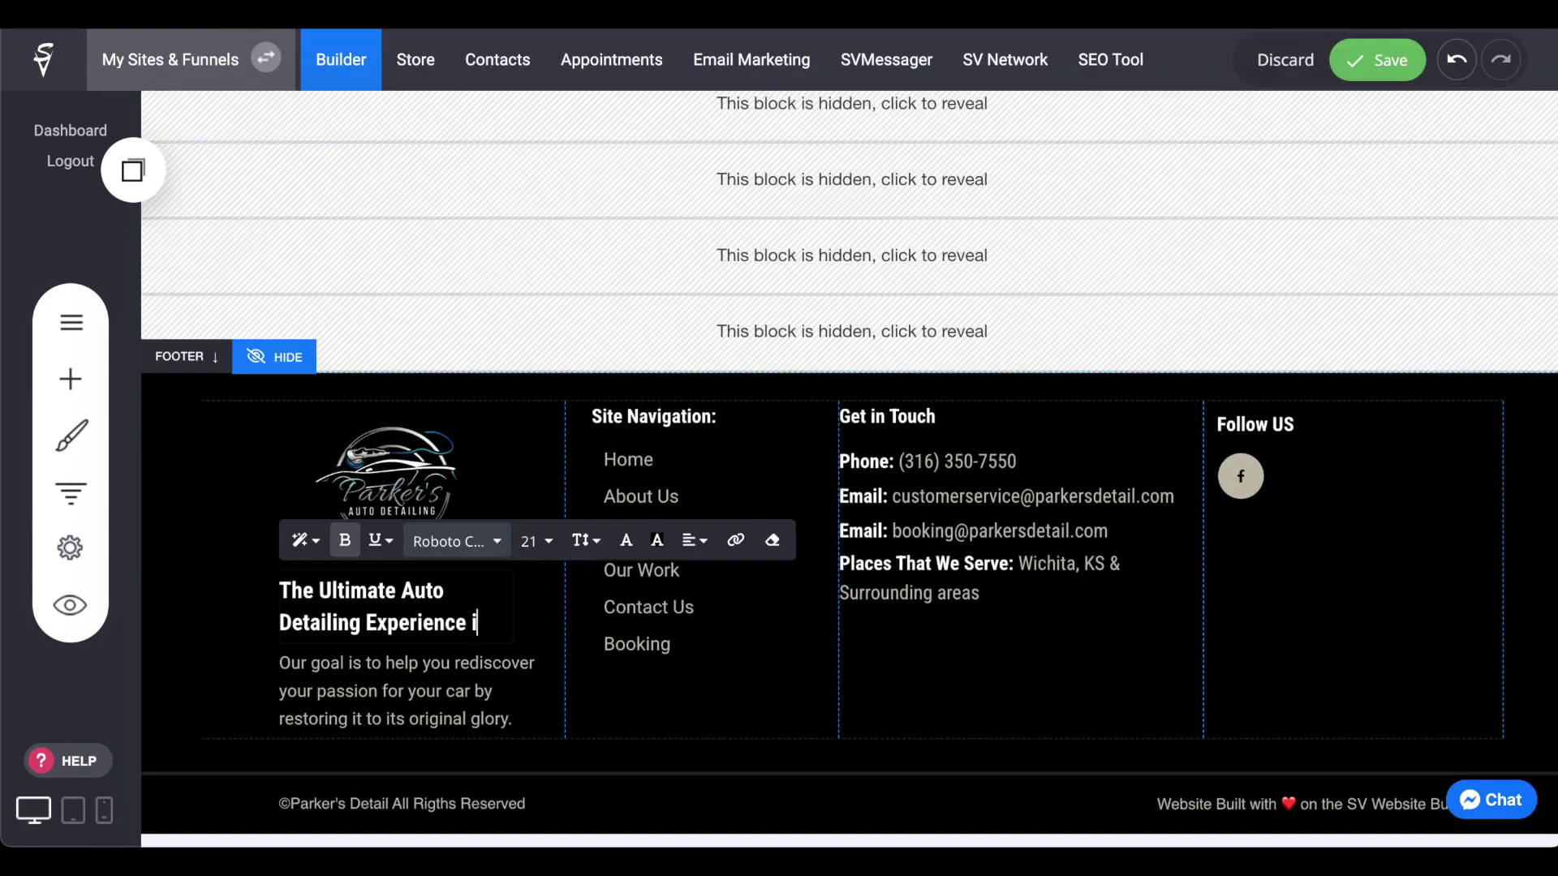
pyautogui.write('Kansas!')
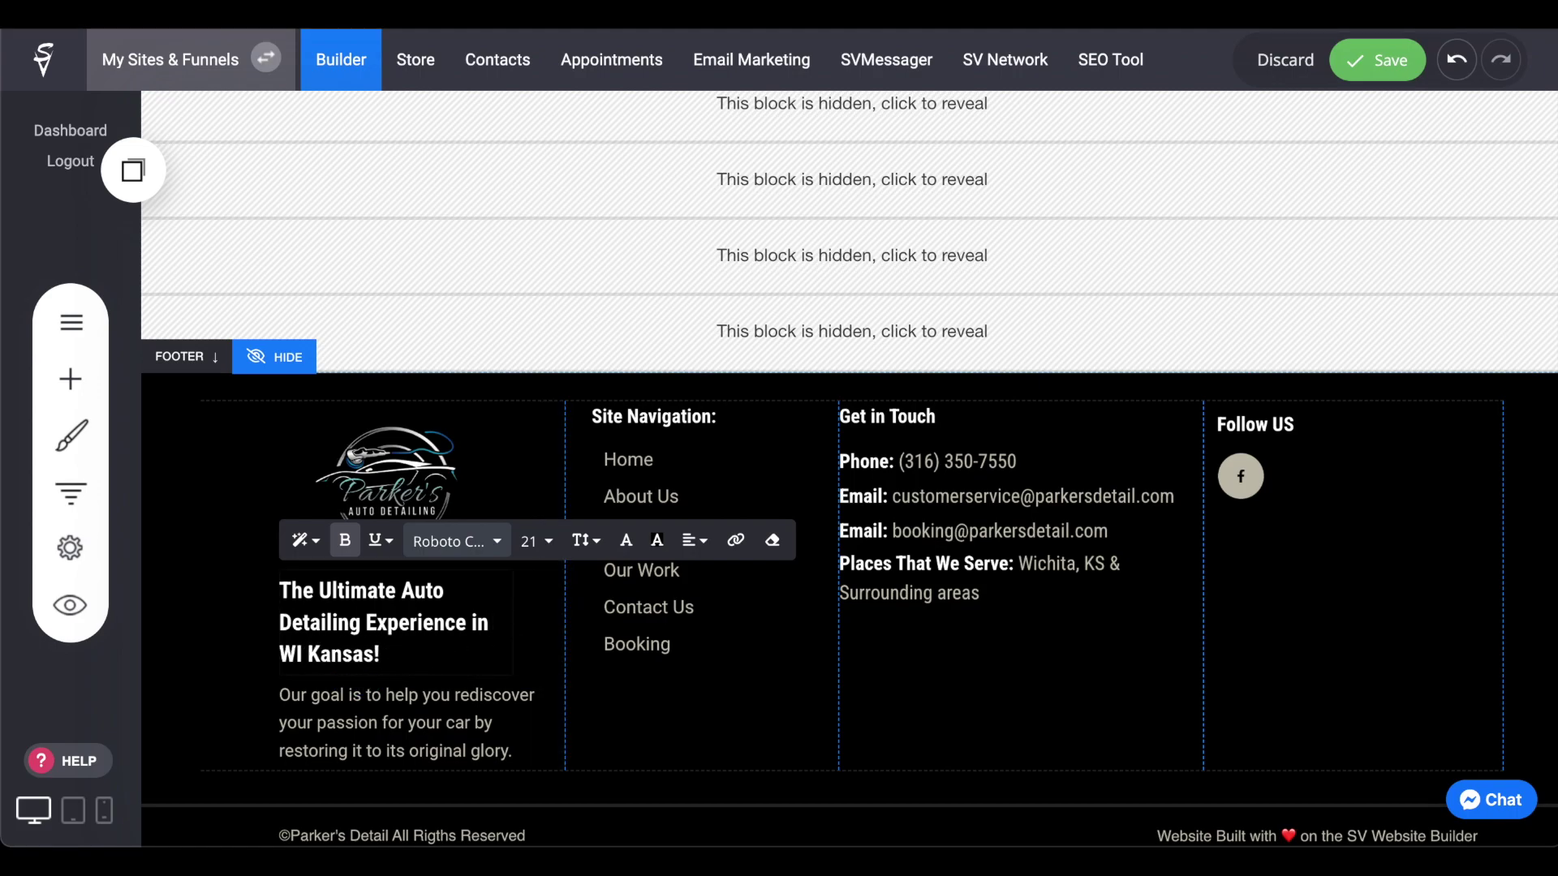
pyautogui.write(',')
pyautogui.moveTo(515, 577); pyautogui.dragTo(628, 578)
pyautogui.moveTo(838, 584); pyautogui.dragTo(904, 584)
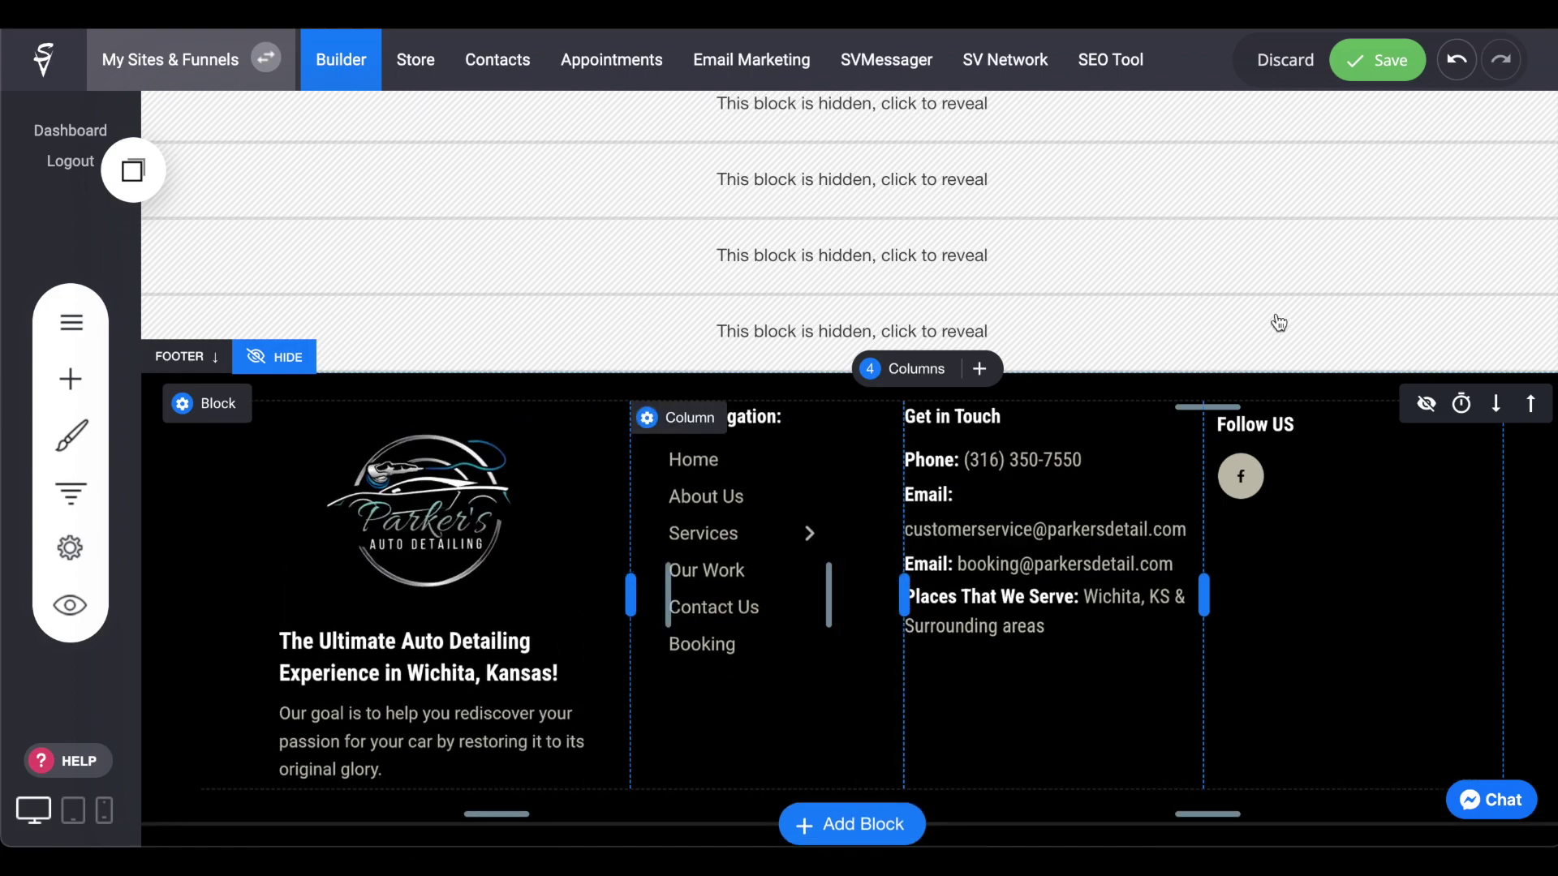
# Color the footer navigation links white (#FFFFFF) and make the footer logo smaller
pyautogui.scroll(-2, 1280, 320)
pyautogui.click(791, 327)
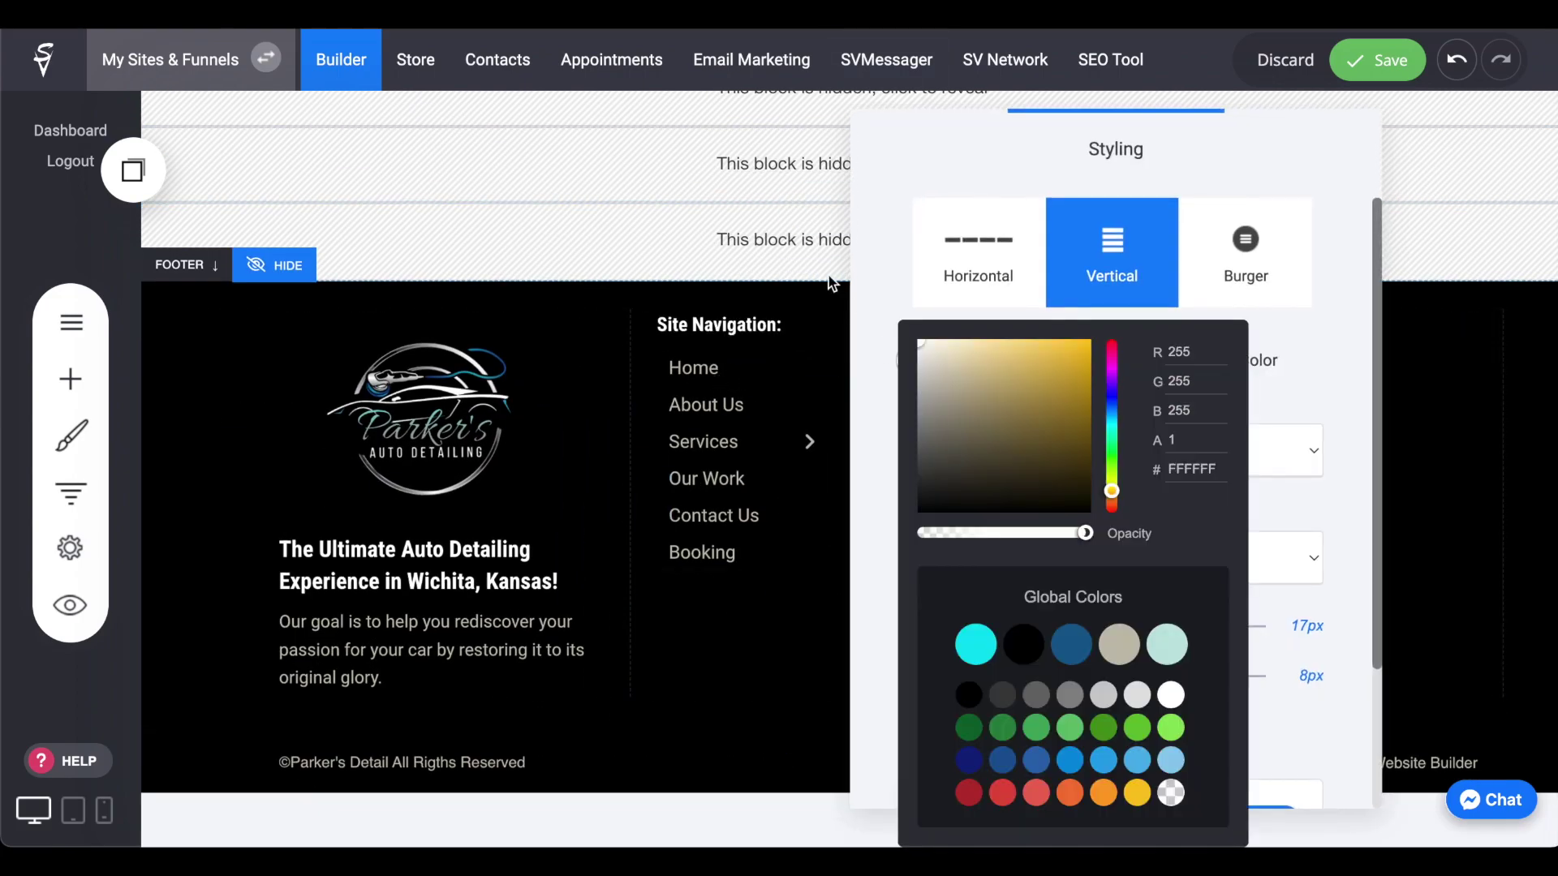
pyautogui.click(831, 281)
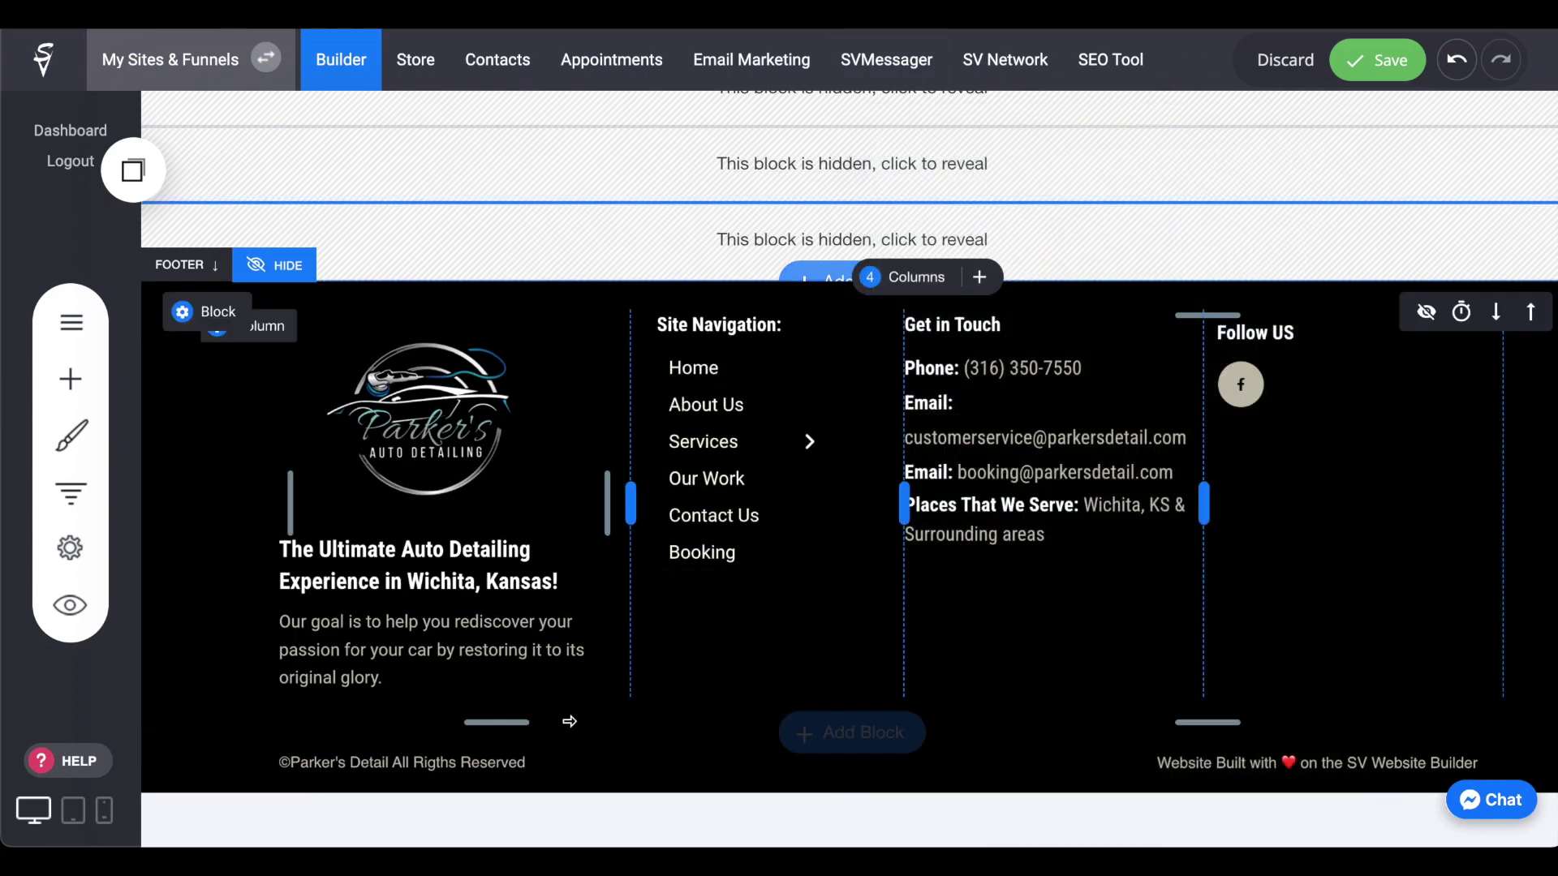
pyautogui.moveTo(419, 528); pyautogui.dragTo(442, 483)
pyautogui.click(403, 661)
# Change the footer credit to end with "Socially Versed" and link it to the external address sociallyversed.com
pyautogui.click(1320, 761)
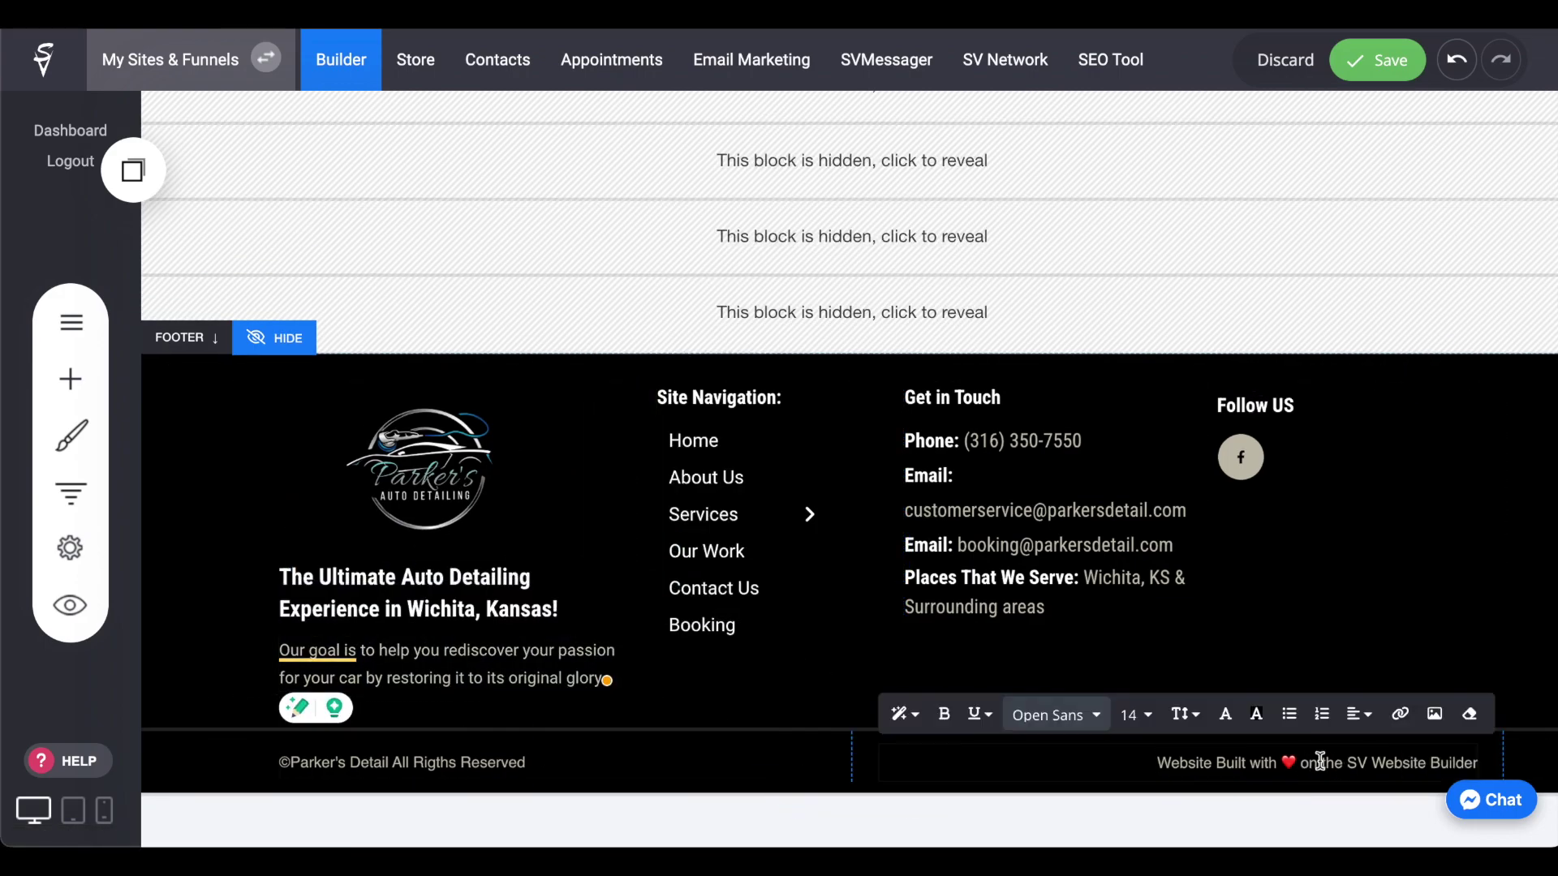
pyautogui.click(1402, 715)
pyautogui.write('sociallyversed.c')
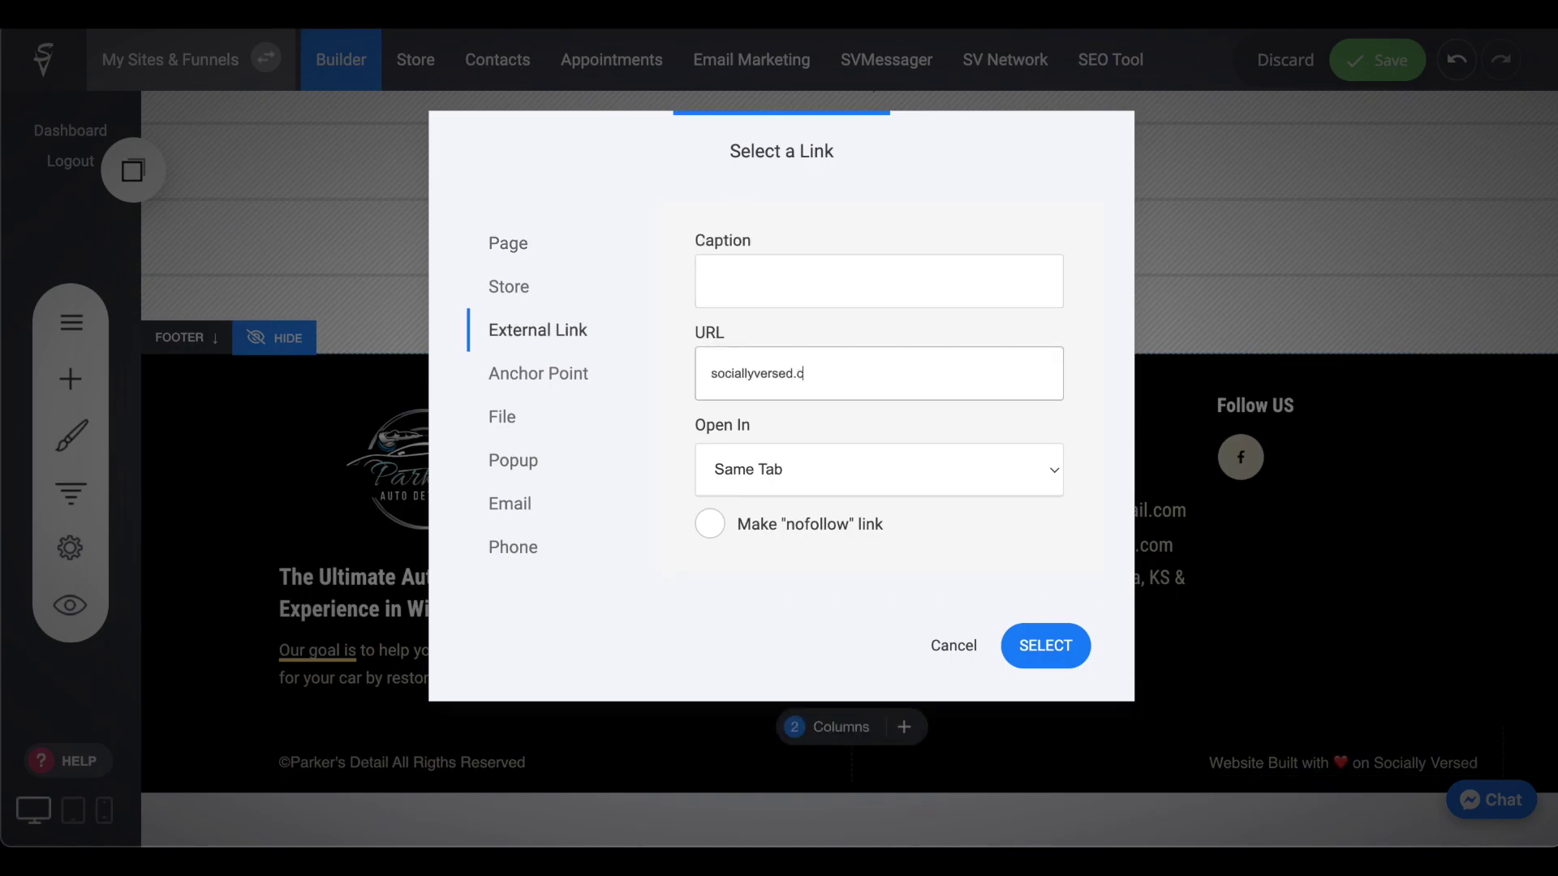
pyautogui.write('om')
pyautogui.click(1045, 645)
# Color the customer service e-mail and the phone number in the footer's contact details cyan
pyautogui.click(953, 513)
pyautogui.click(1252, 389)
pyautogui.click(1053, 522)
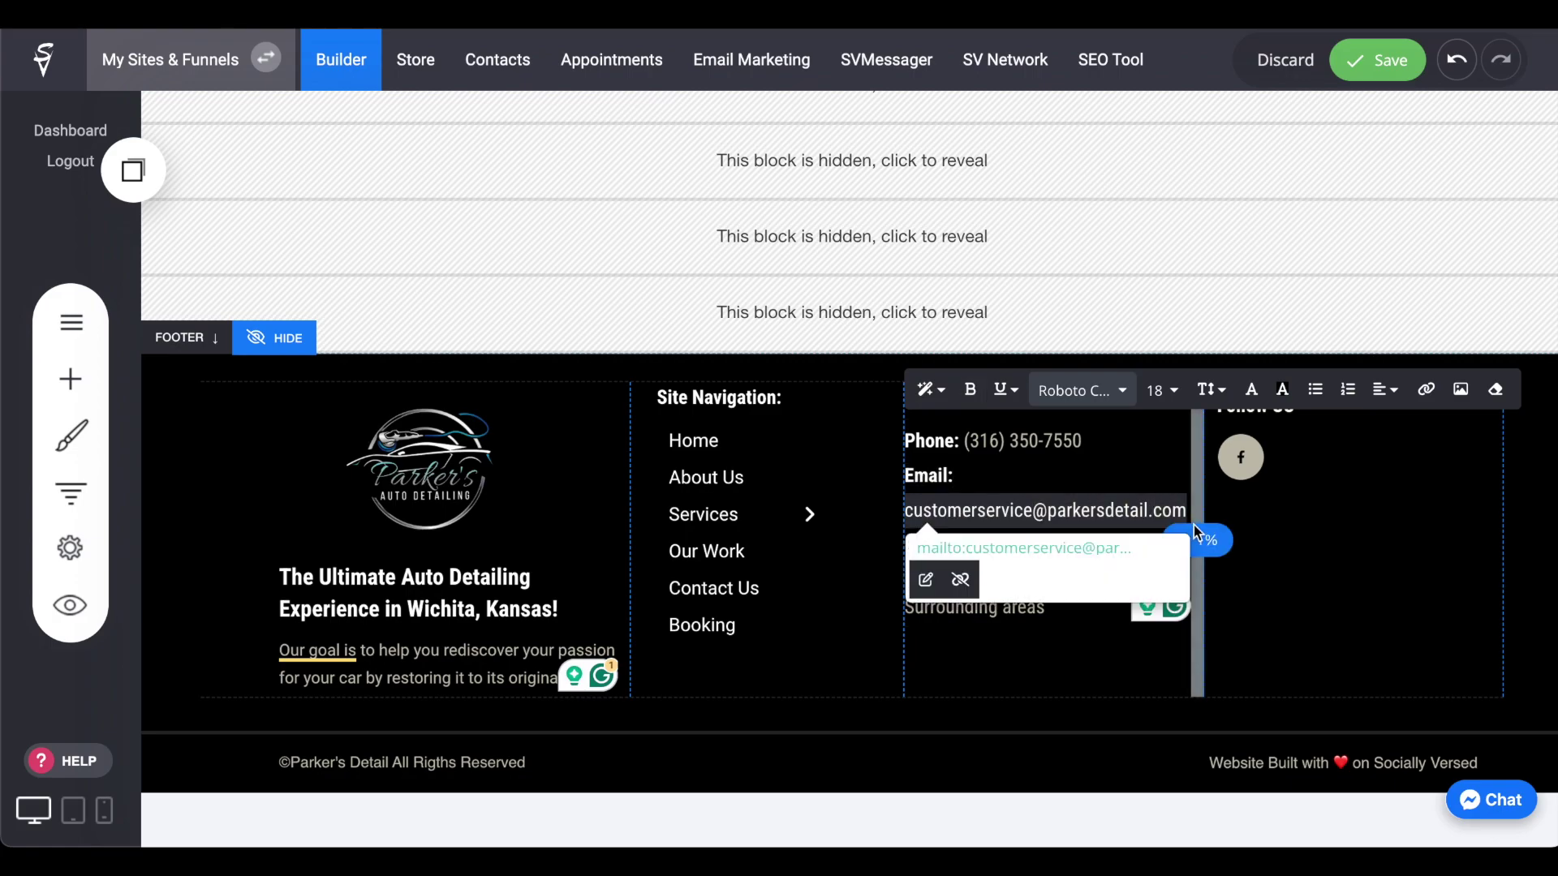
pyautogui.click(1252, 389)
pyautogui.click(1285, 649)
pyautogui.click(1042, 441)
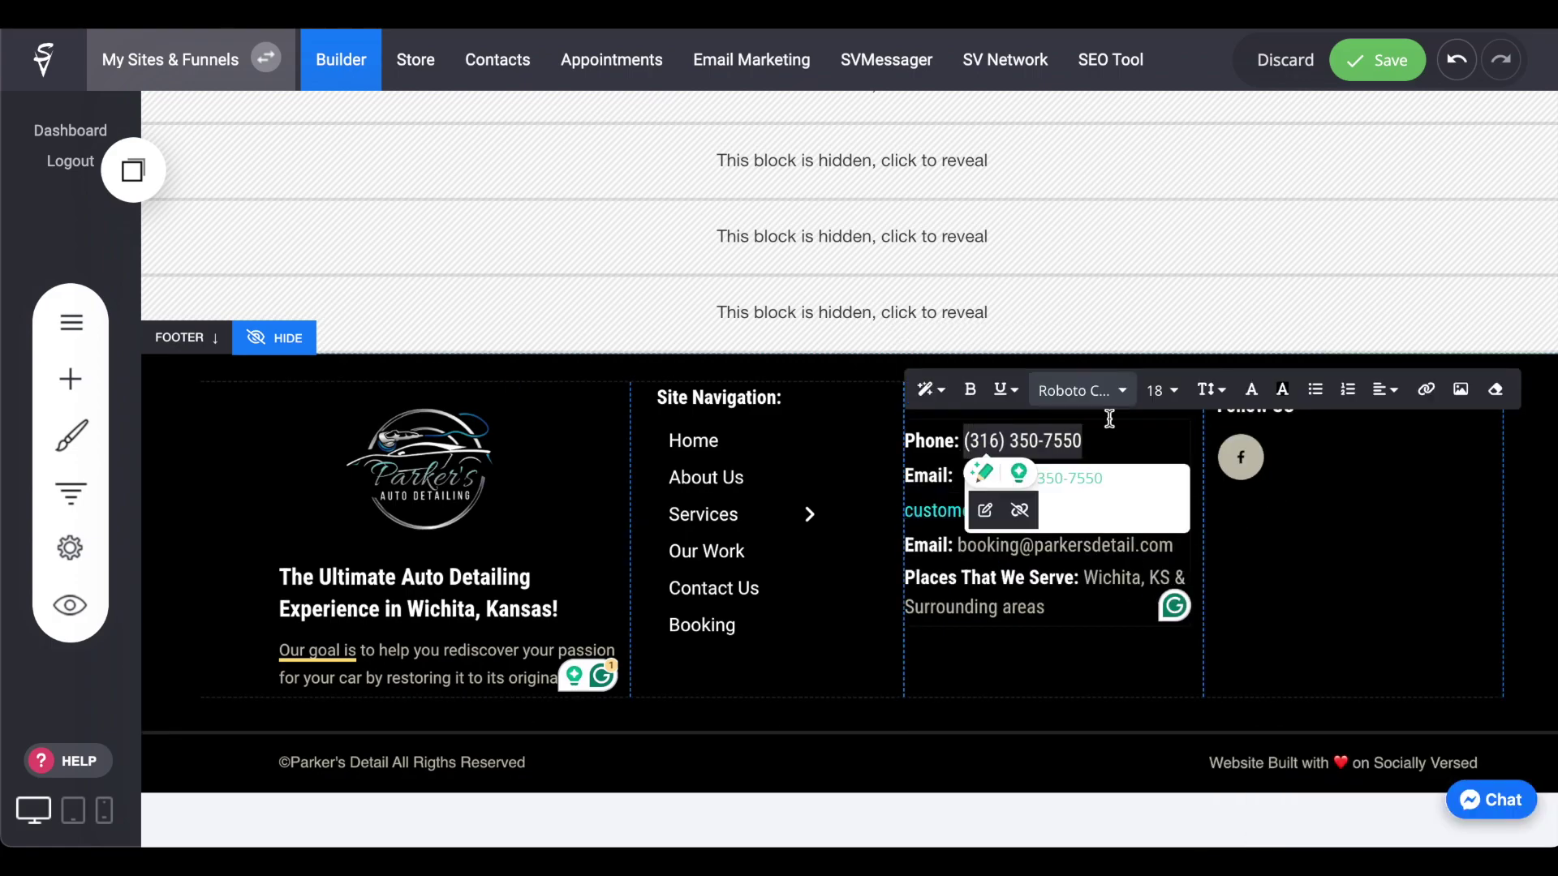
pyautogui.click(1252, 396)
pyautogui.click(1284, 647)
# Make both footer e-mail addresses and the service area text bold and cyan
pyautogui.tripleClick(946, 513)
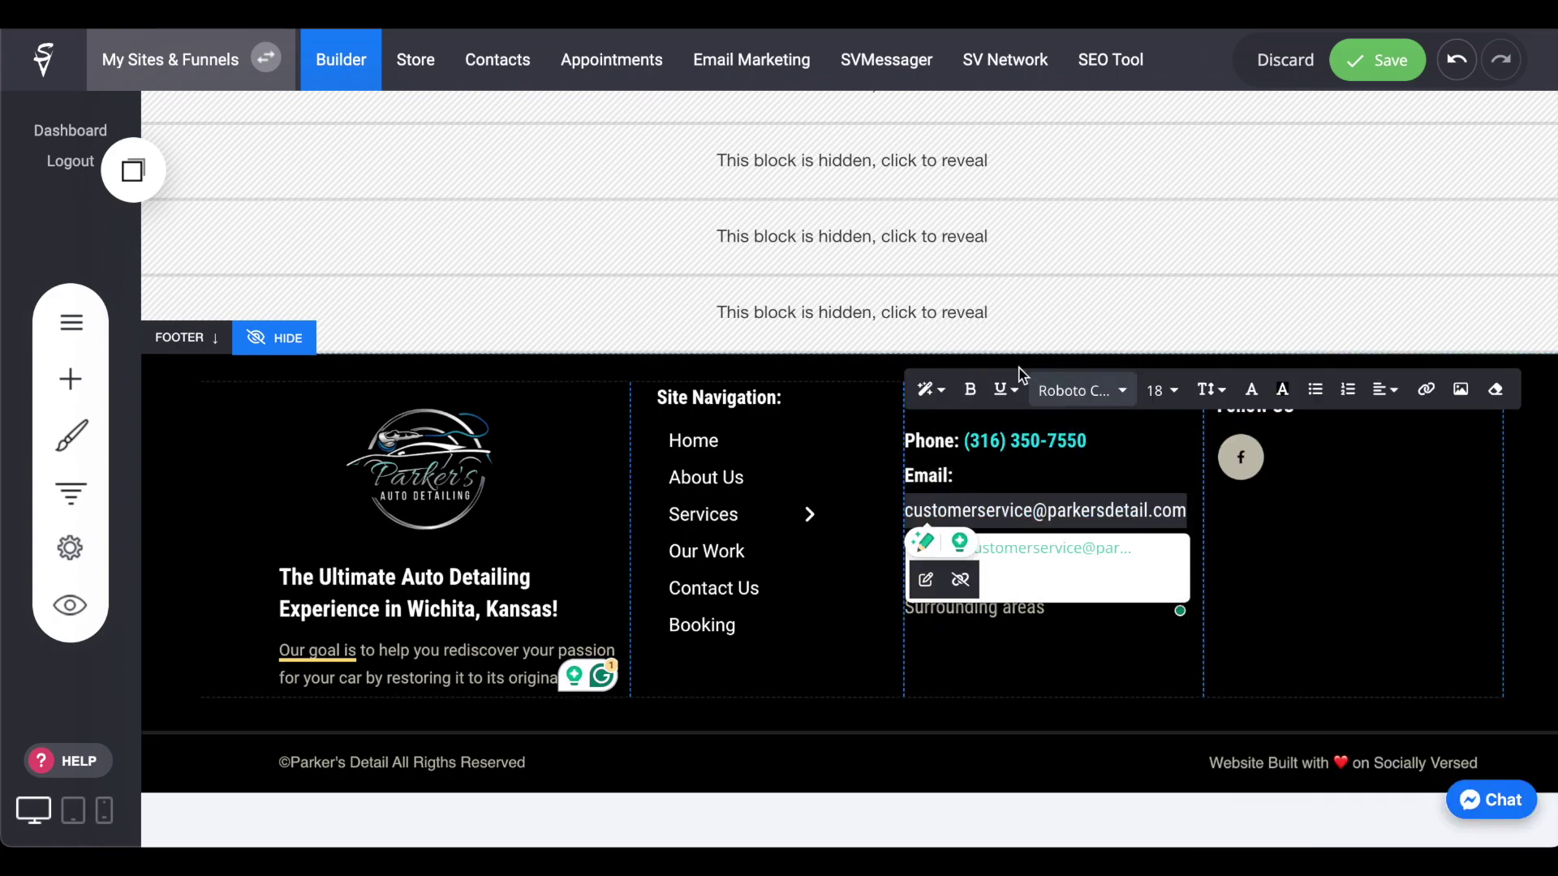
pyautogui.click(962, 579)
pyautogui.click(970, 389)
pyautogui.click(1251, 389)
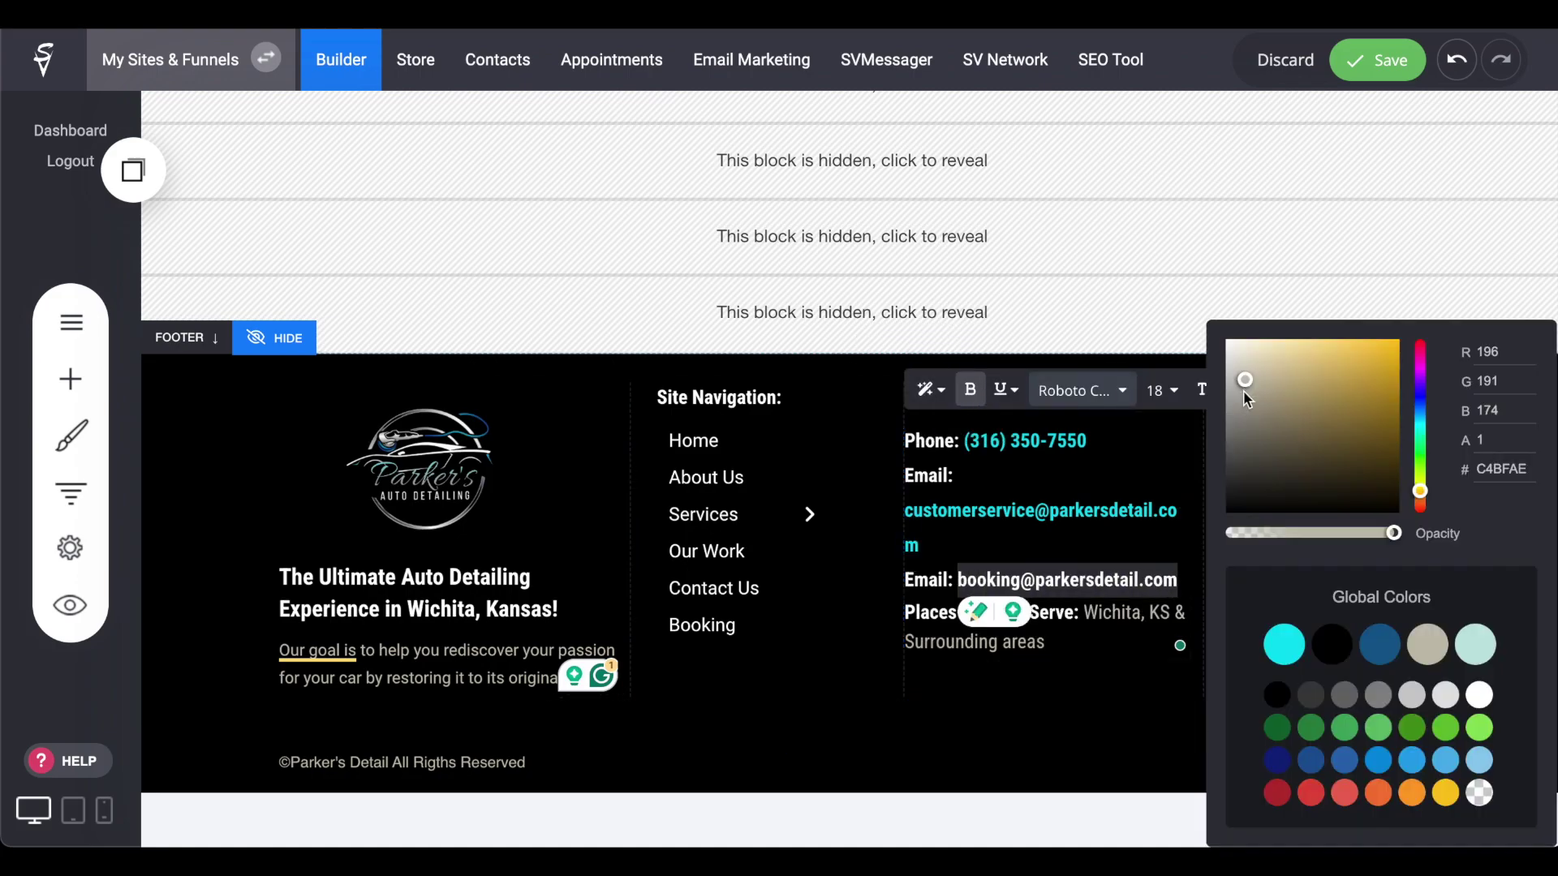
pyautogui.click(1025, 625)
pyautogui.click(1251, 389)
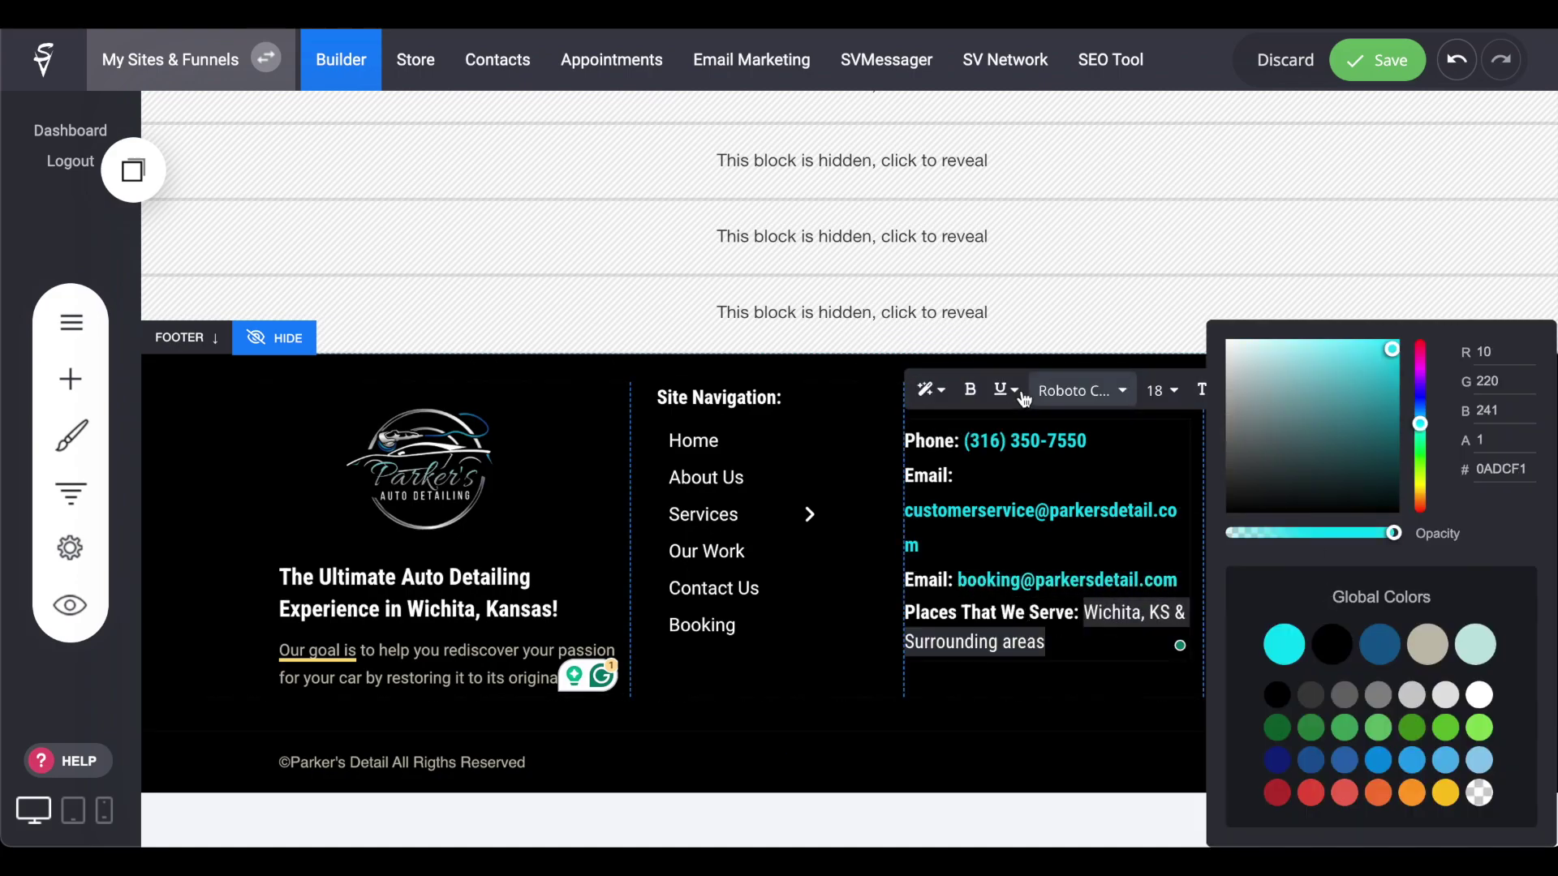
pyautogui.click(1331, 636)
# Widen the footer's contact column and add blank lines between its contact details
pyautogui.click(1188, 567)
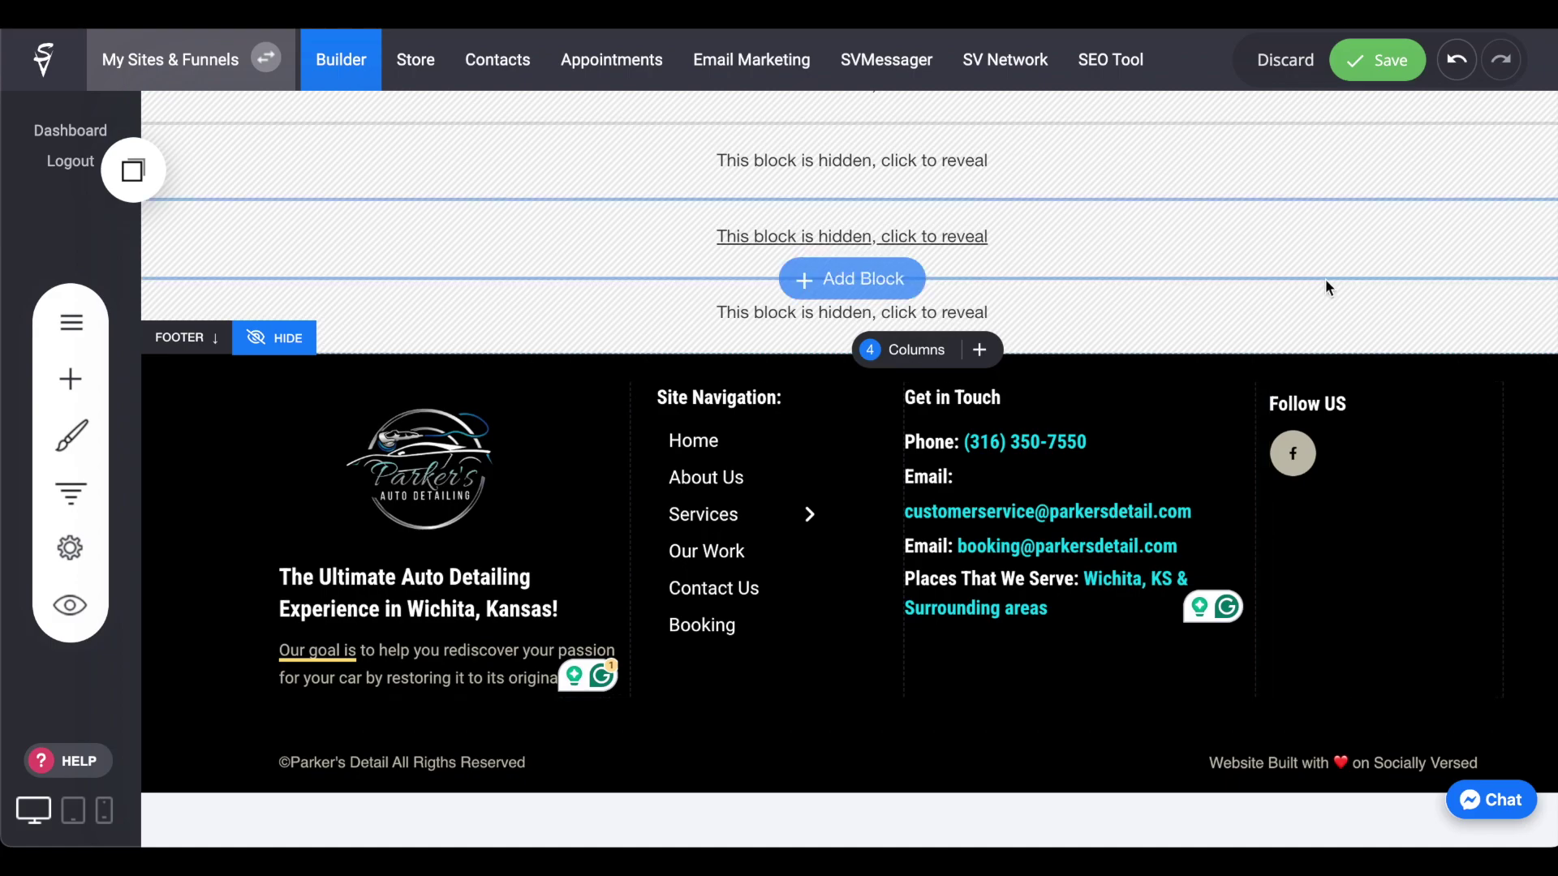
pyautogui.click(1333, 515)
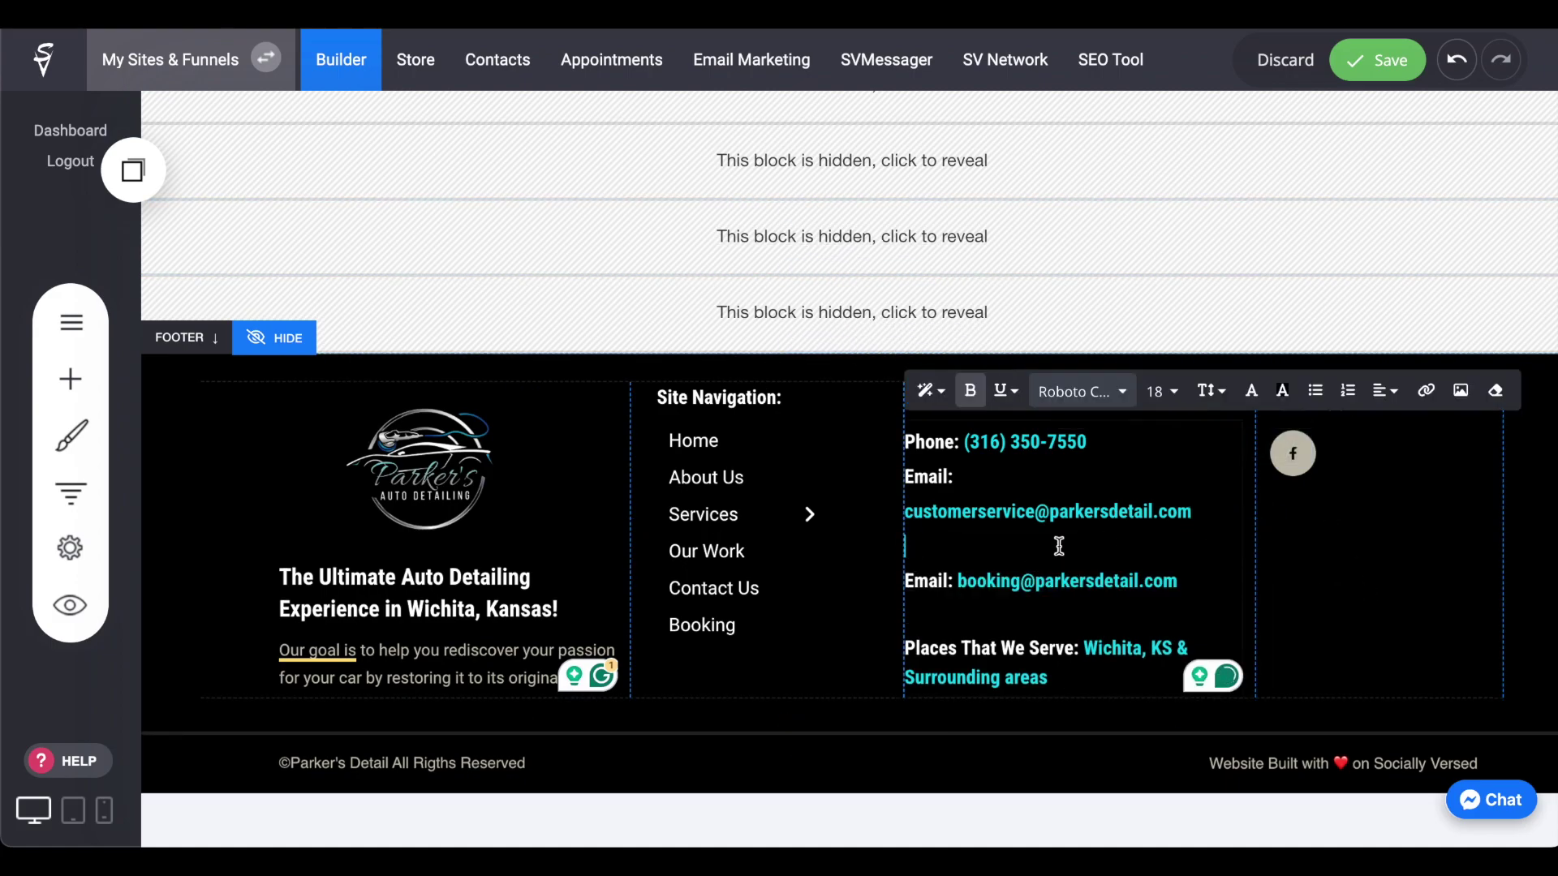
pyautogui.click(1349, 550)
pyautogui.moveTo(903, 539); pyautogui.dragTo(817, 527)
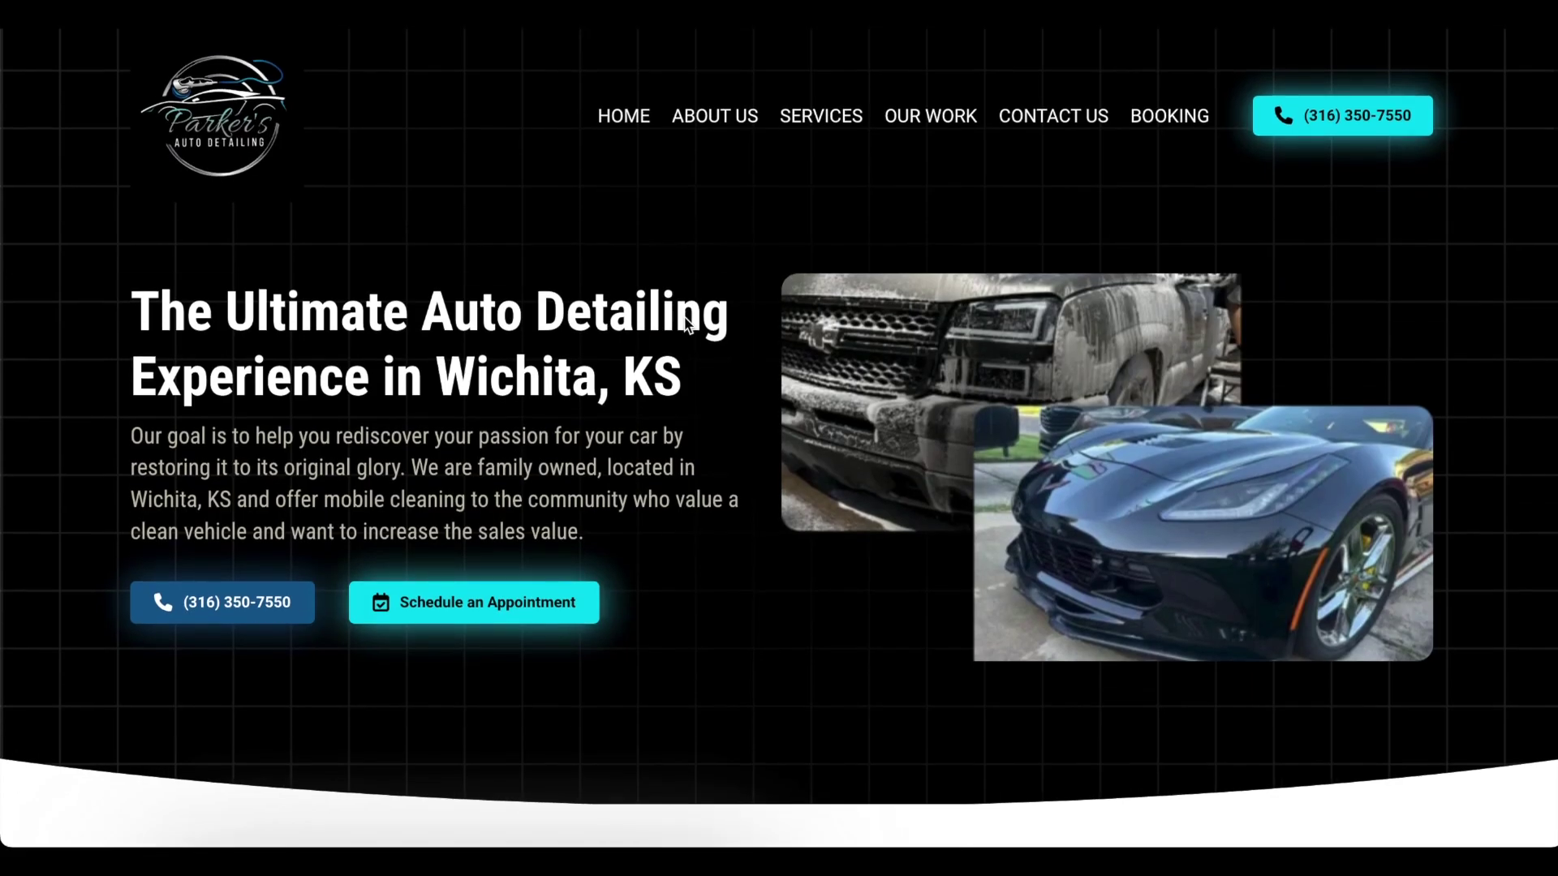
# Invert the black Curve 2 shape divider along the upper edge of the Contact Us block
pyautogui.scroll(-15, 684, 321)
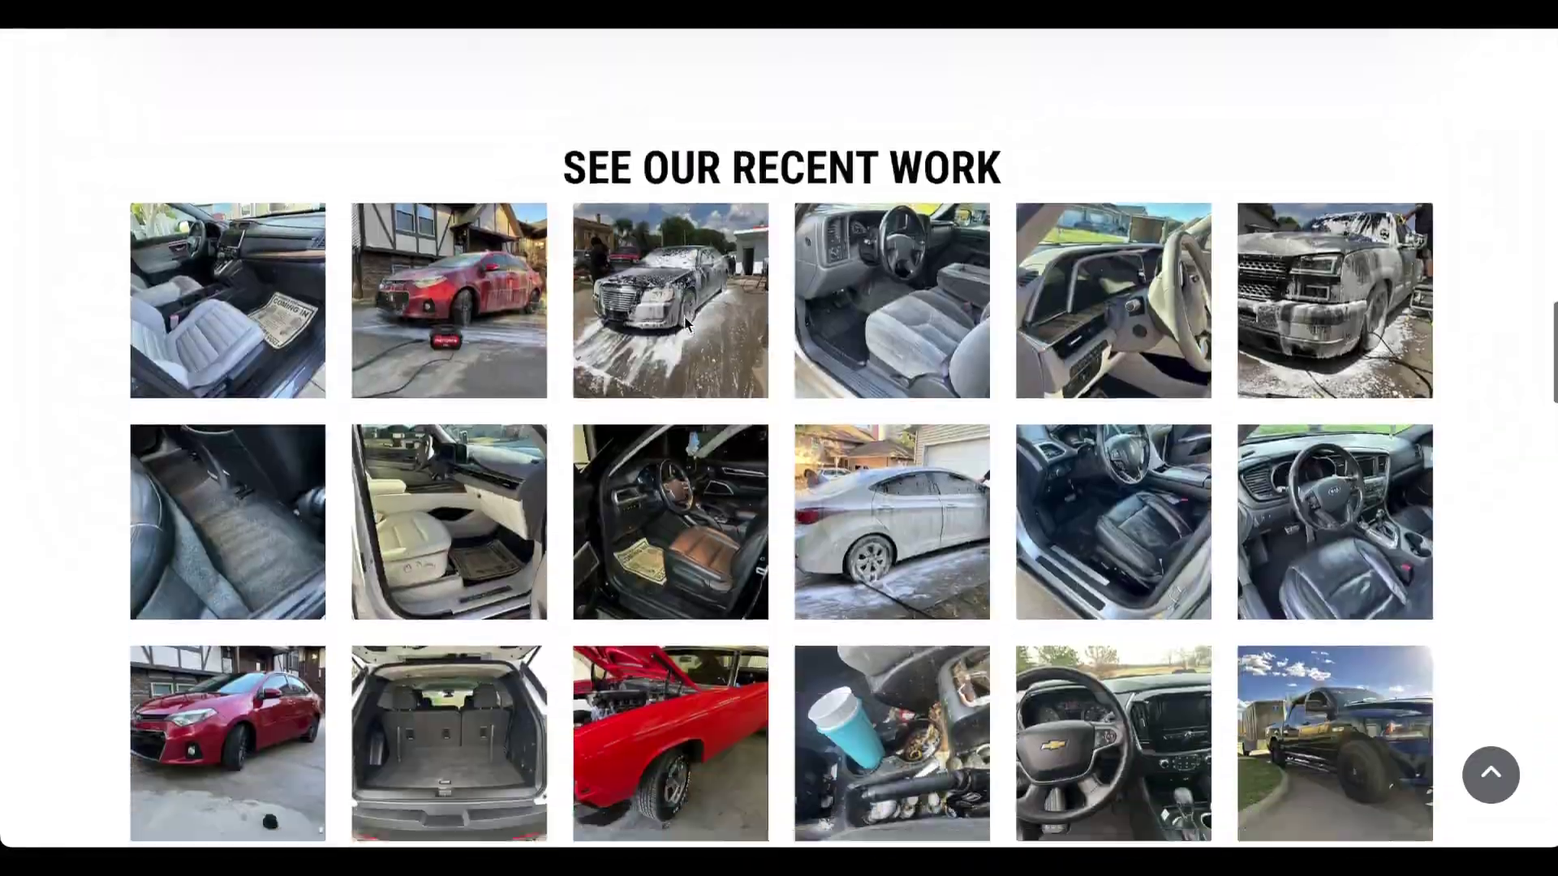
pyautogui.scroll(-15, 684, 321)
pyautogui.scroll(10, 681, 323)
pyautogui.scroll(-2, 686, 323)
pyautogui.scroll(2, 685, 324)
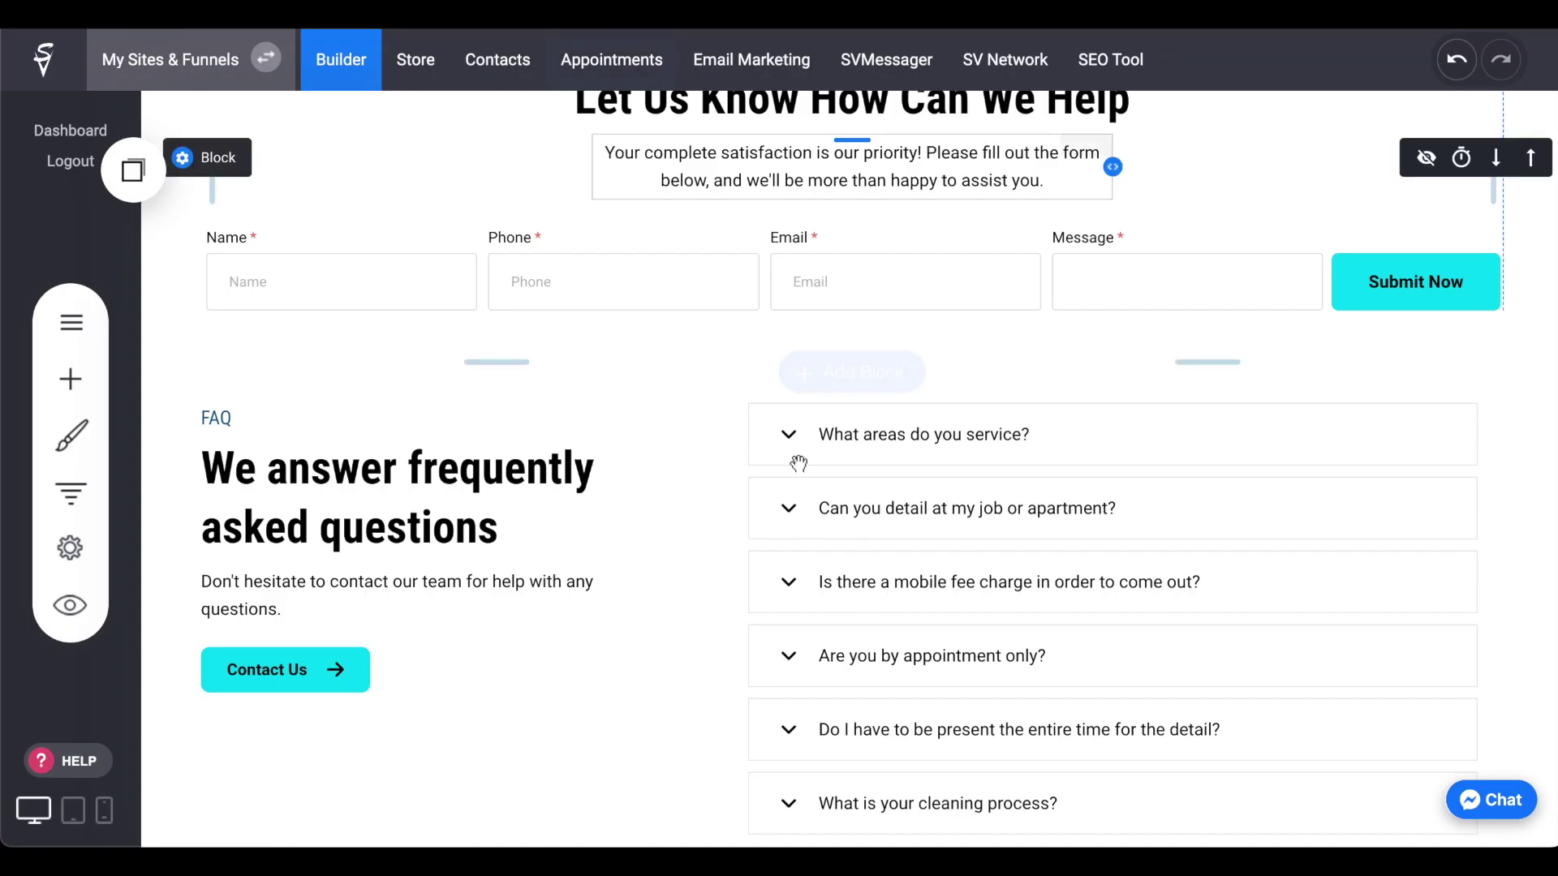
pyautogui.scroll(4, 798, 459)
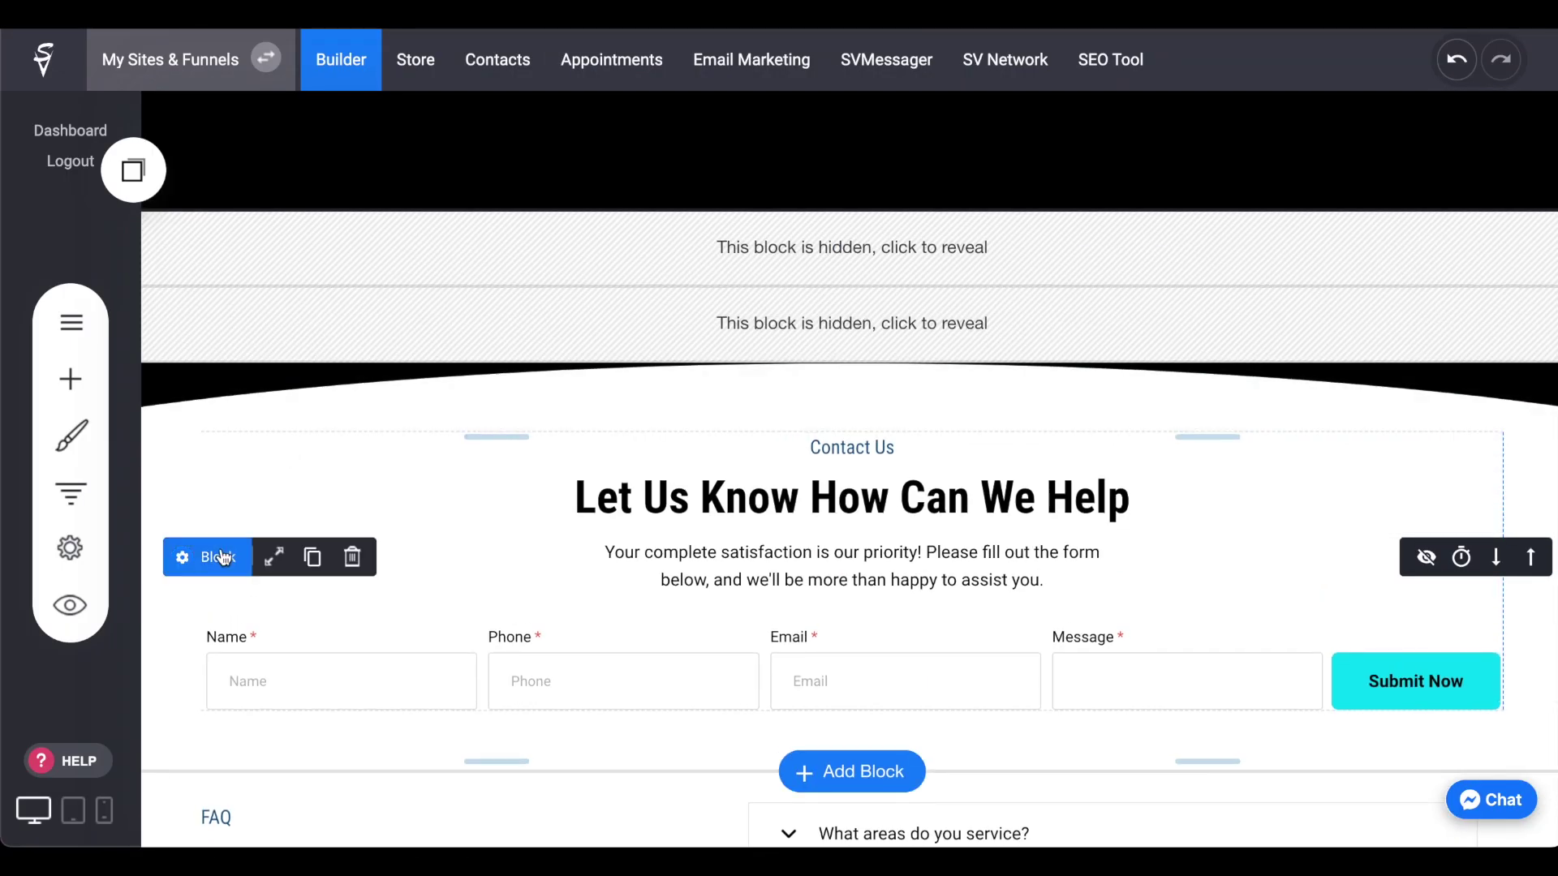
pyautogui.click(220, 558)
pyautogui.click(377, 486)
pyautogui.click(377, 471)
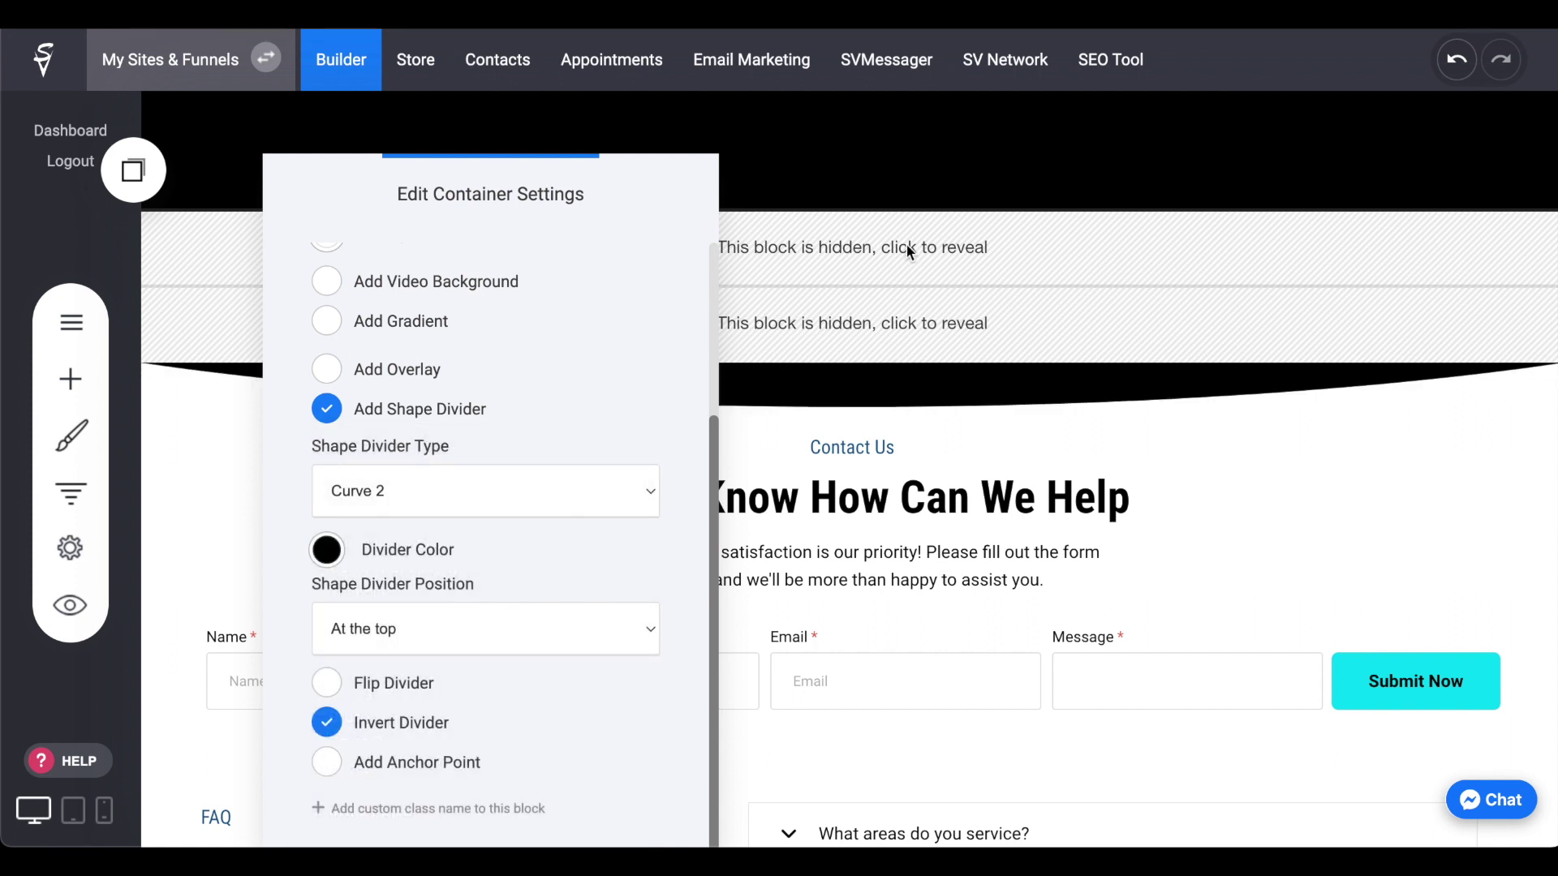
pyautogui.click(907, 245)
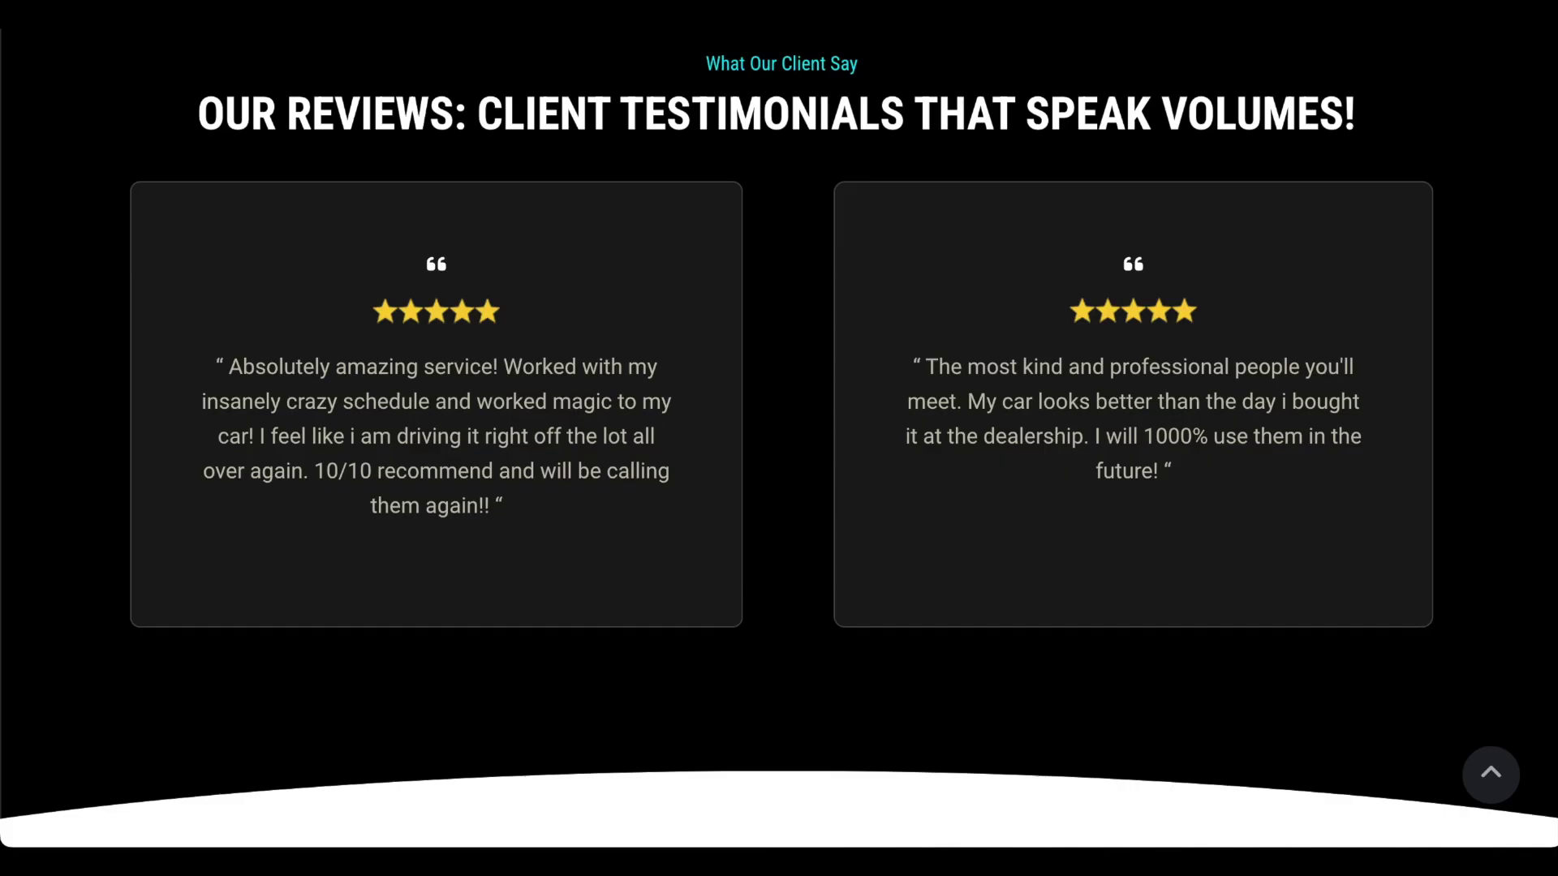
# Reduce the spacing between the service cards and the recent work gallery, and check the home page preview
pyautogui.scroll(20, 850, 406)
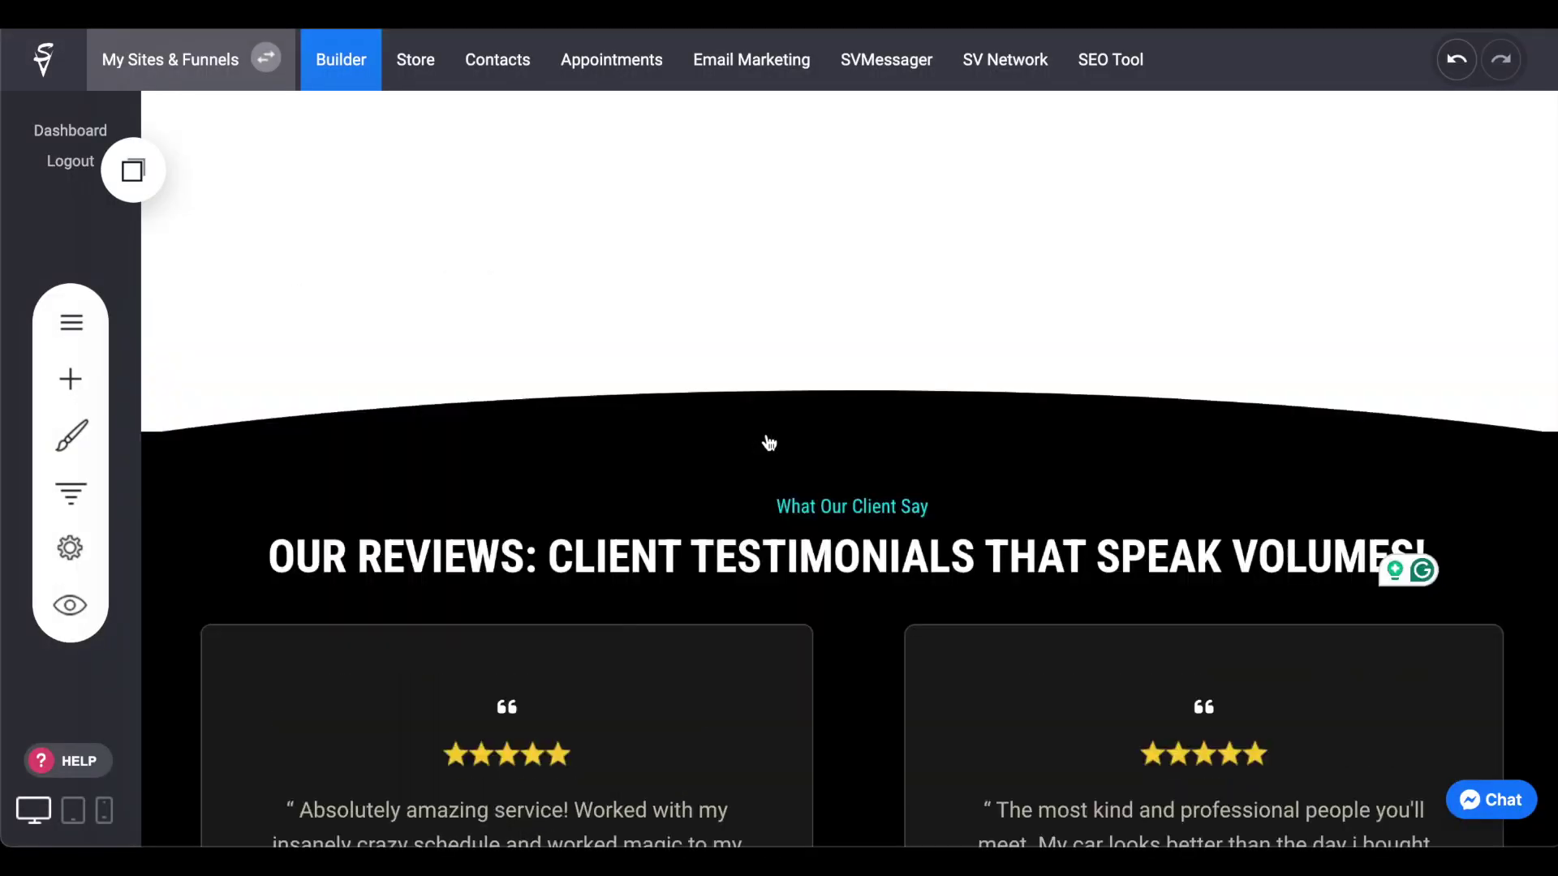
pyautogui.scroll(10, 769, 442)
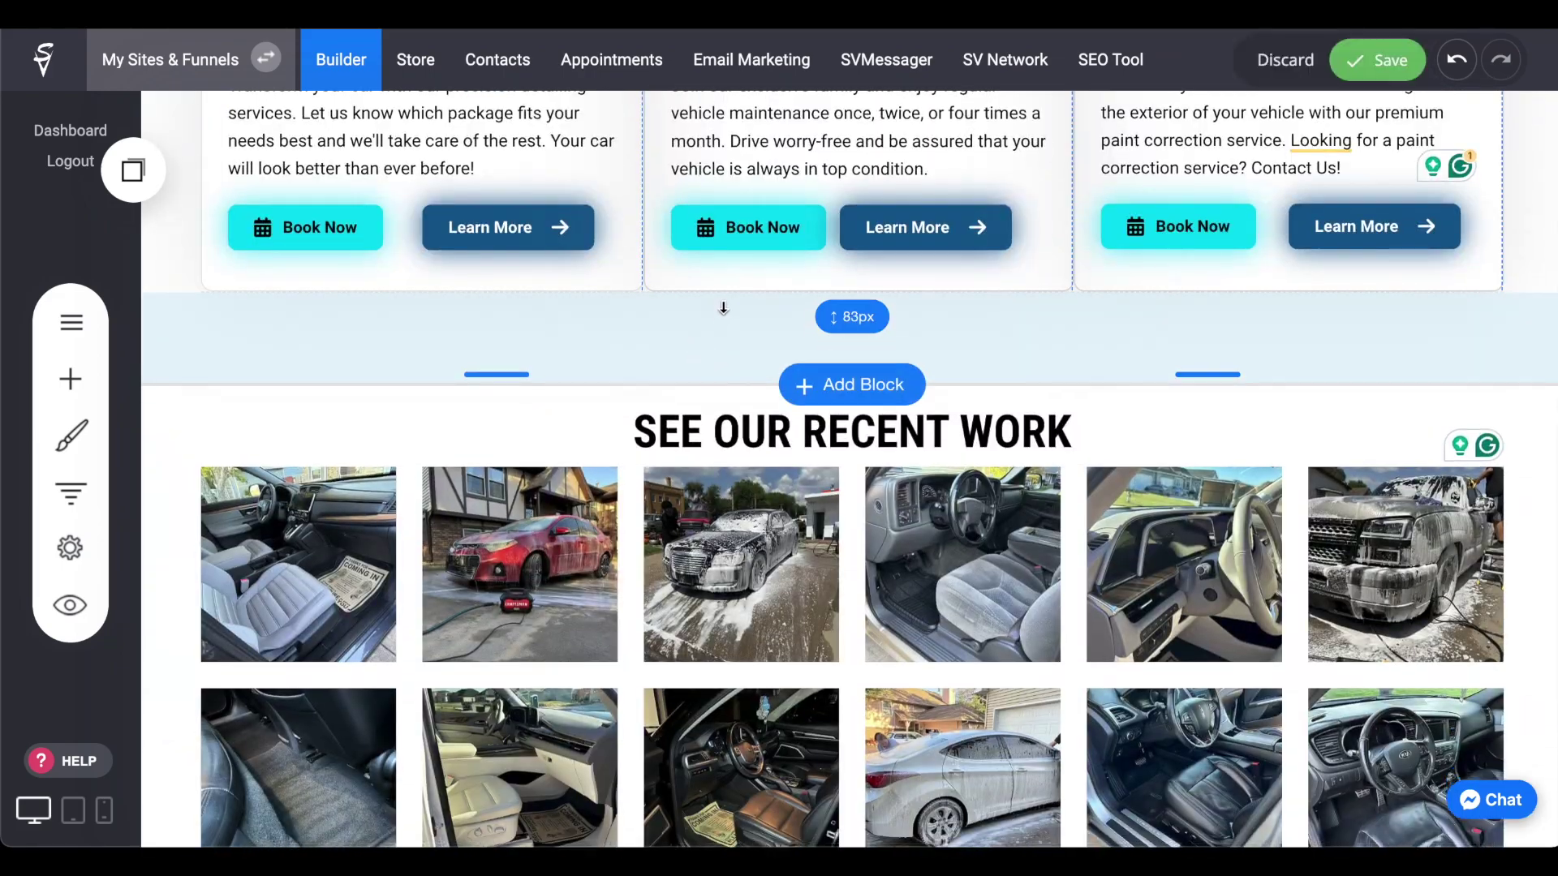
pyautogui.moveTo(723, 308); pyautogui.dragTo(739, 274)
pyautogui.click(459, 301)
pyautogui.click(629, 508)
pyautogui.click(458, 301)
pyautogui.click(473, 535)
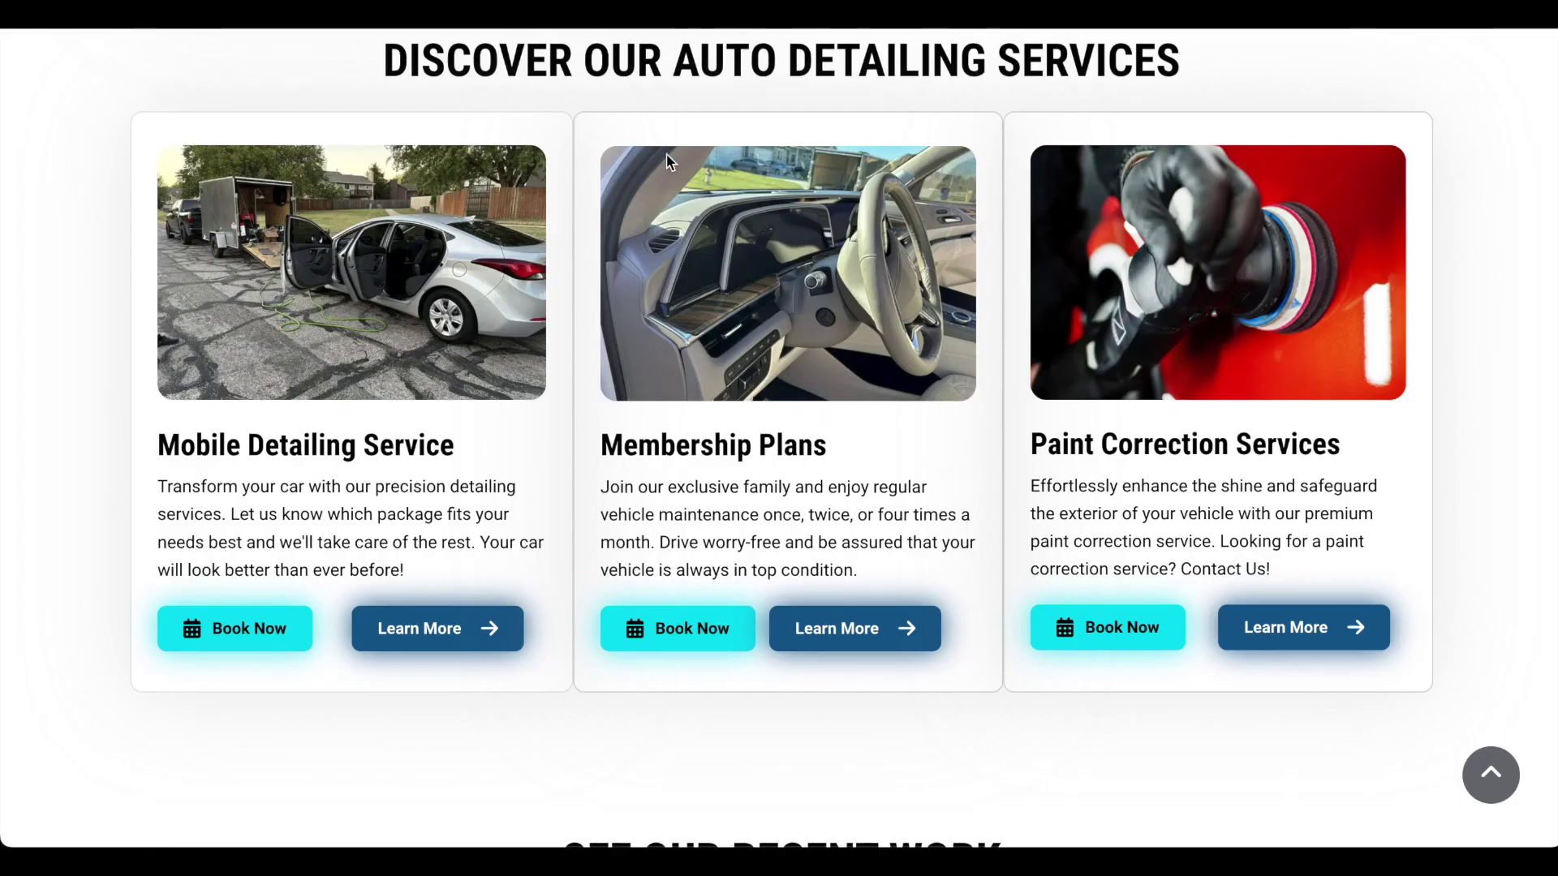
pyautogui.scroll(-15, 688, 370)
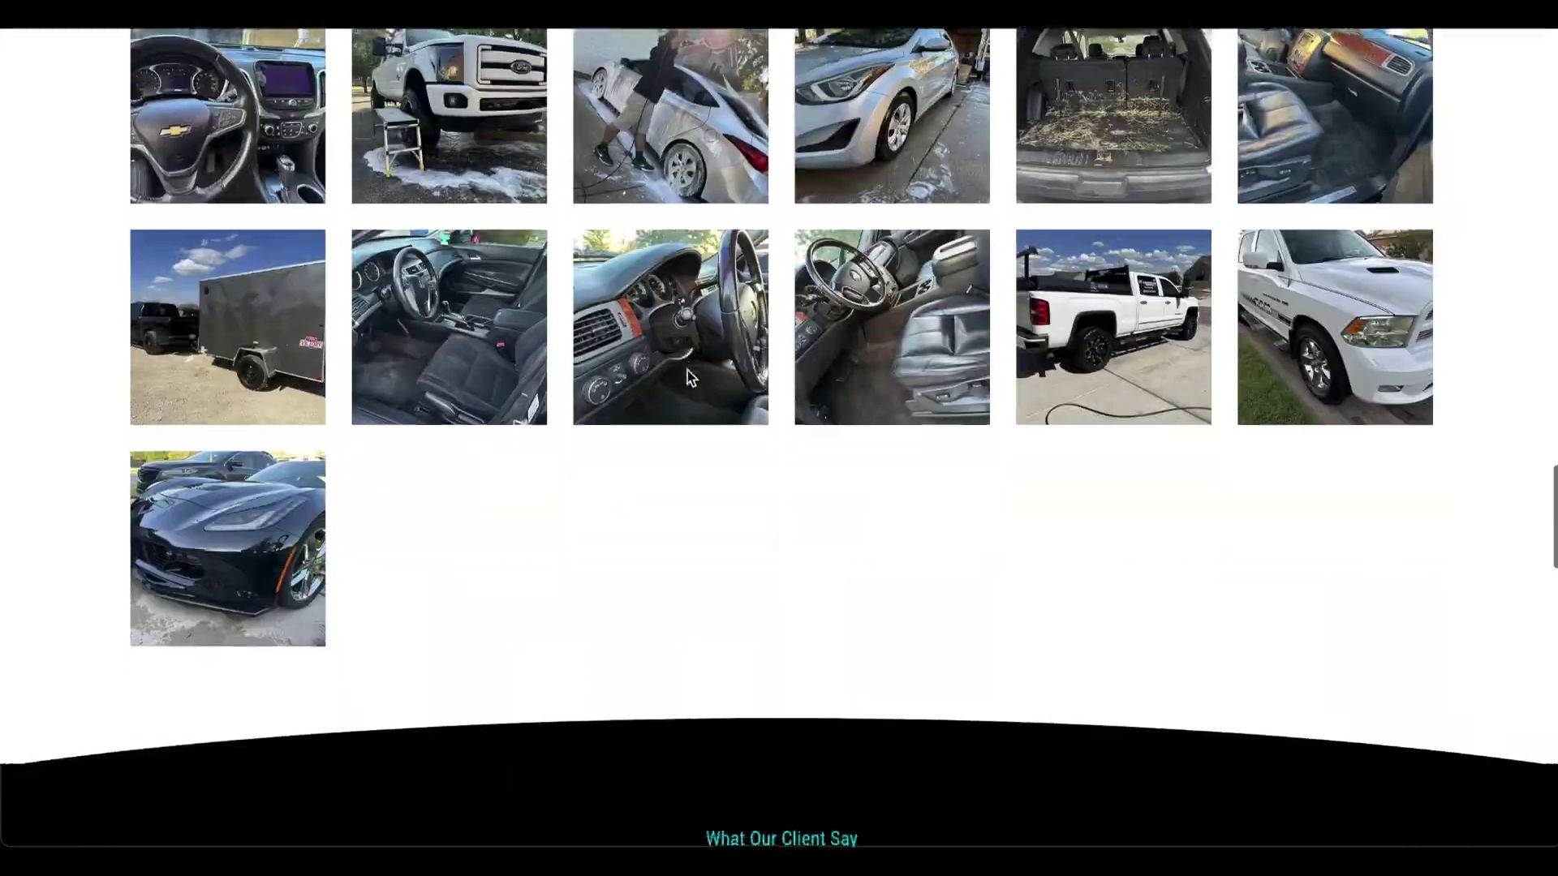
pyautogui.scroll(15, 381, 485)
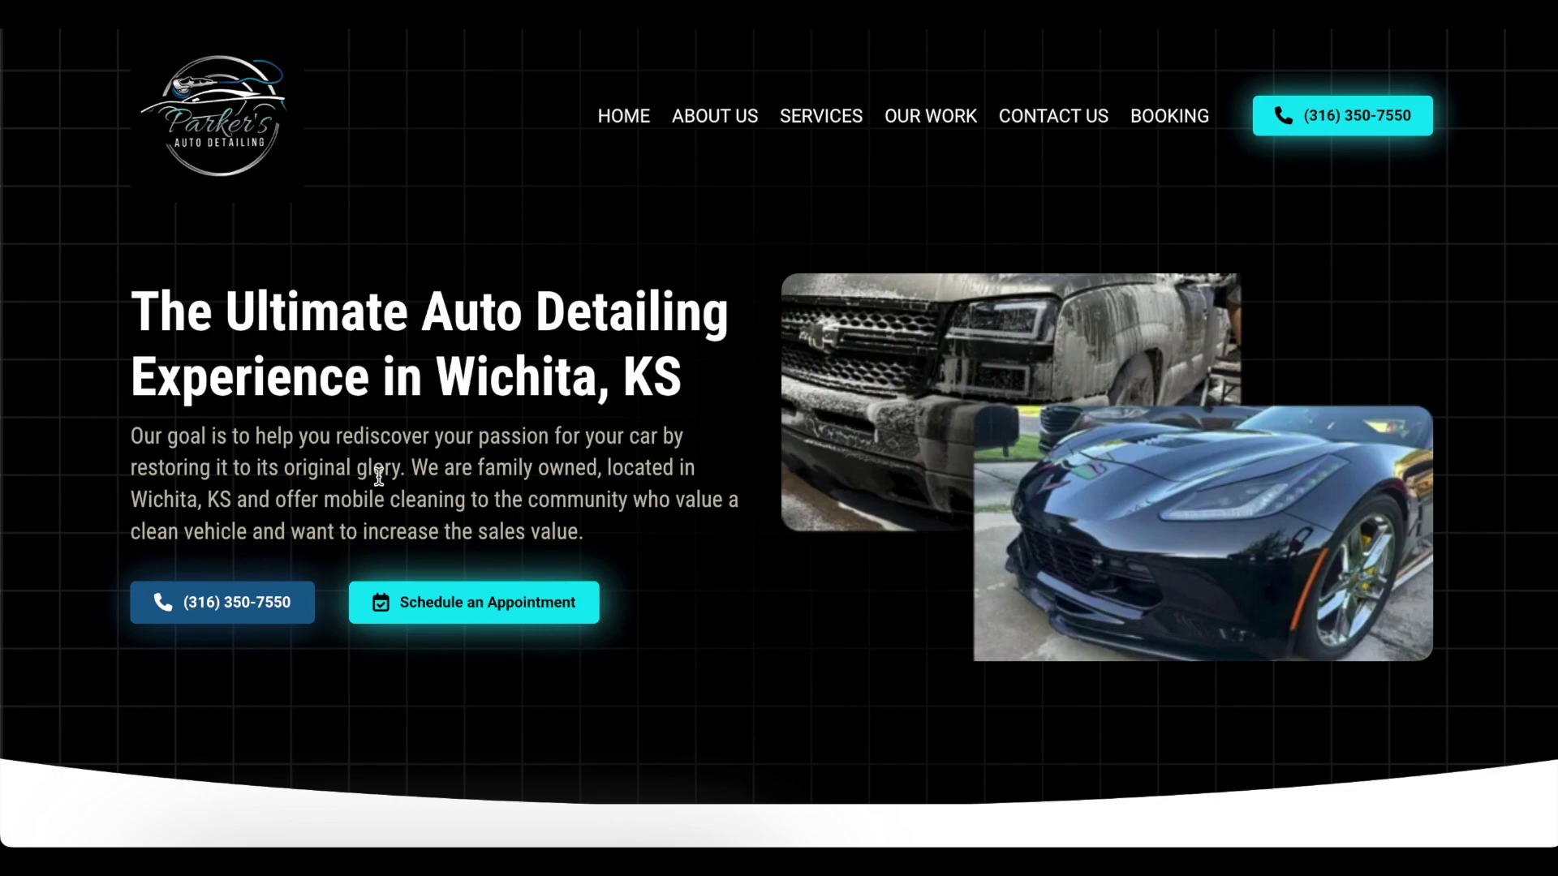